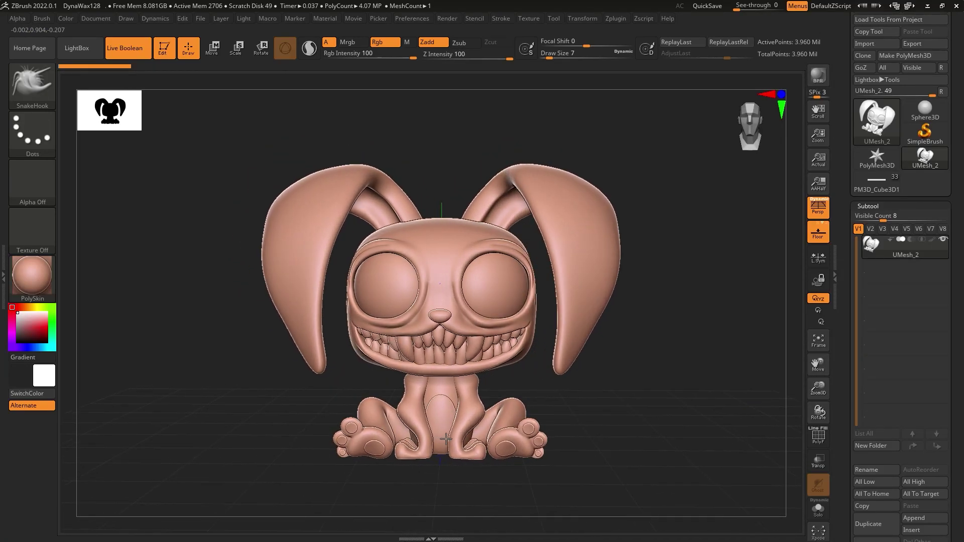
- Orbit around the finished bunny to review it, then reframe the new DynaWax128 sphere
{"action": "mouse_move", "coordinate": [492, 441]}
{"action": "right_mouse_down"}
{"action": "mouse_move", "coordinate": [658, 430]}
{"action": "mouse_move", "coordinate": [549, 370]}
{"action": "mouse_move", "coordinate": [540, 392]}
{"action": "right_mouse_up"}
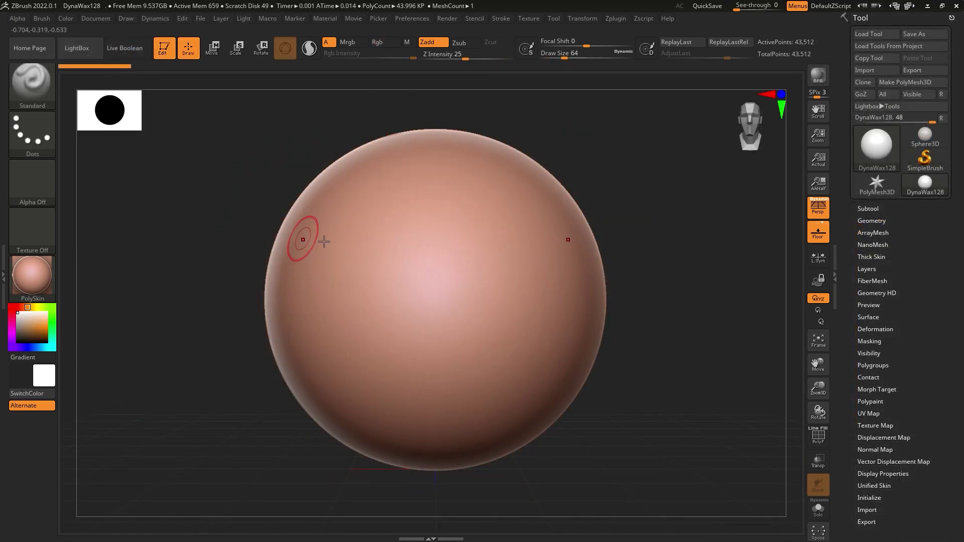
{"action": "mouse_move", "coordinate": [324, 241]}
{"action": "right_mouse_down", "text": "ctrl"}
{"action": "mouse_move", "coordinate": [502, 252]}
{"action": "mouse_move", "coordinate": [524, 271]}
{"action": "mouse_move", "coordinate": [476, 64]}
{"action": "right_mouse_up", "text": "ctrl"}
- Enlarge the SnakeHook brush and stretch the sphere into a wide, taller rounded ellipsoid
{"action": "right_click_drag", "start_coordinate": [605, 240], "coordinate": [515, 293], "text": "ctrl"}
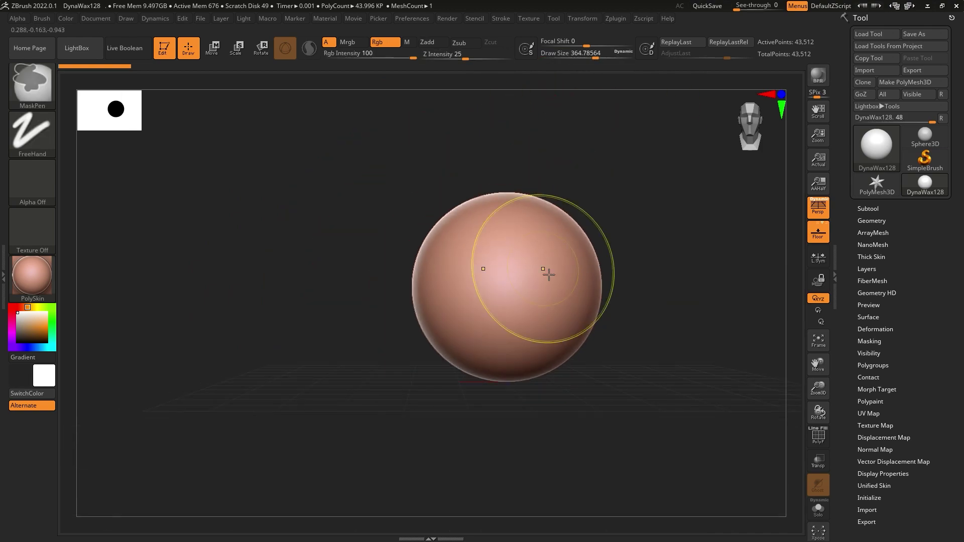
{"action": "key", "text": "w"}
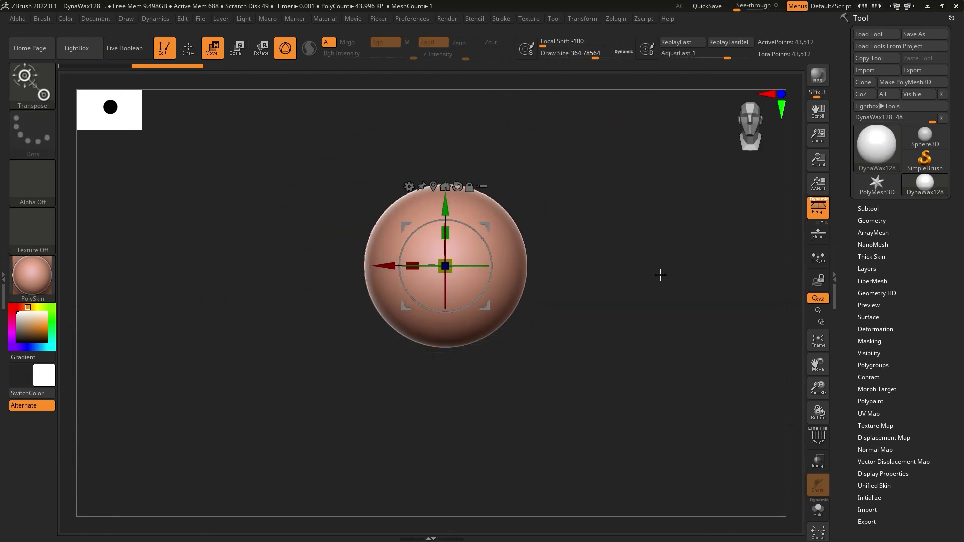
{"action": "key", "text": "b"}
{"action": "key", "text": "s"}
{"action": "key", "text": "h"}
{"action": "key", "text": "q"}
{"action": "left_click_drag", "start_coordinate": [597, 58], "coordinate": [606, 59]}
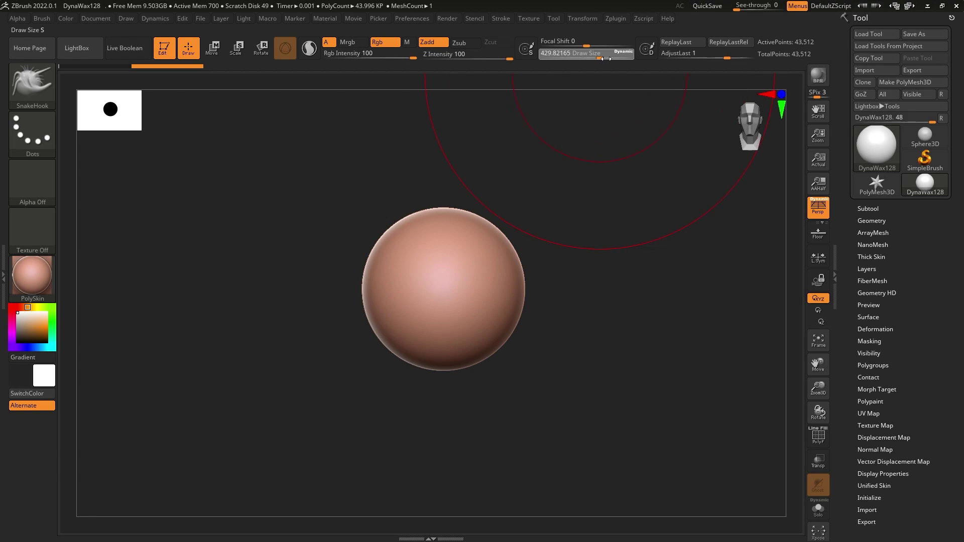
{"action": "left_click_drag", "start_coordinate": [537, 288], "coordinate": [611, 84]}
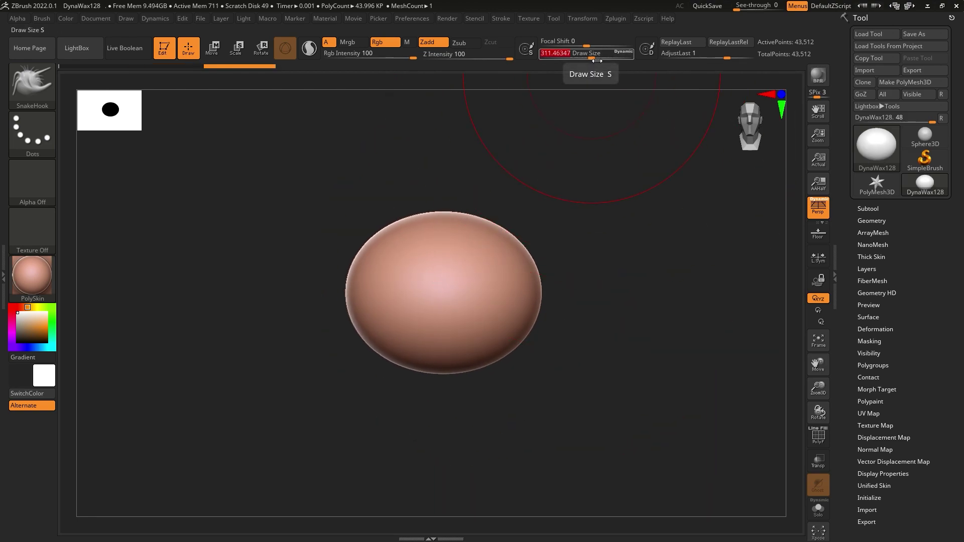
{"action": "left_click_drag", "start_coordinate": [544, 247], "coordinate": [534, 241]}
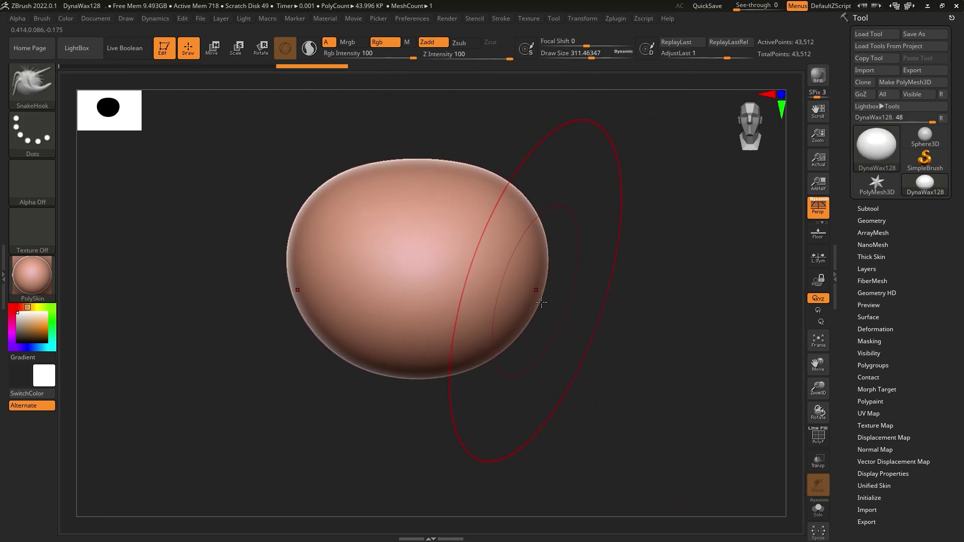
- Pull out the lower corners symmetrically and round the shape into a barrel-like box
{"action": "mouse_move", "coordinate": [538, 341]}
{"action": "left_mouse_down"}
{"action": "mouse_move", "coordinate": [563, 354]}
{"action": "mouse_move", "coordinate": [538, 282]}
{"action": "left_mouse_up"}
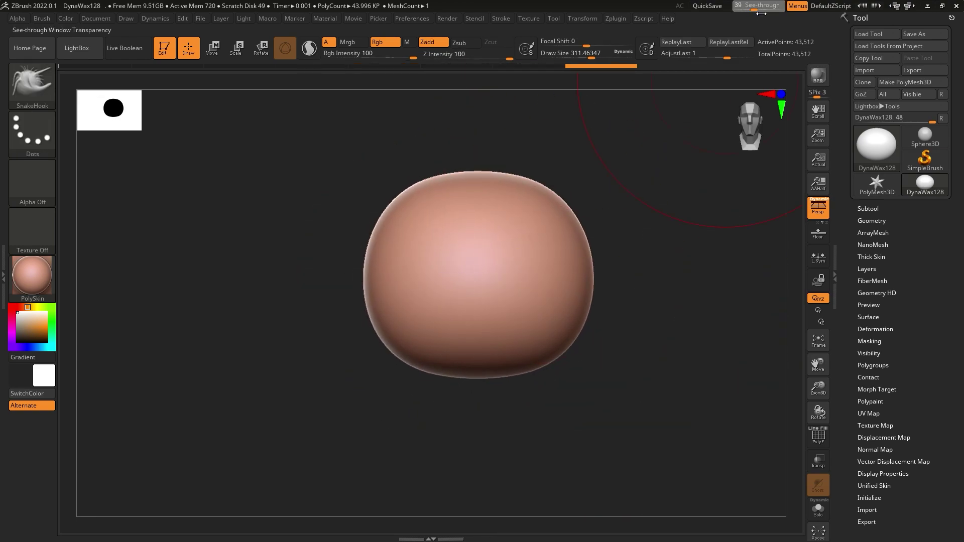
{"action": "scroll", "coordinate": [522, 285], "scroll_direction": "down", "scroll_amount": 3}
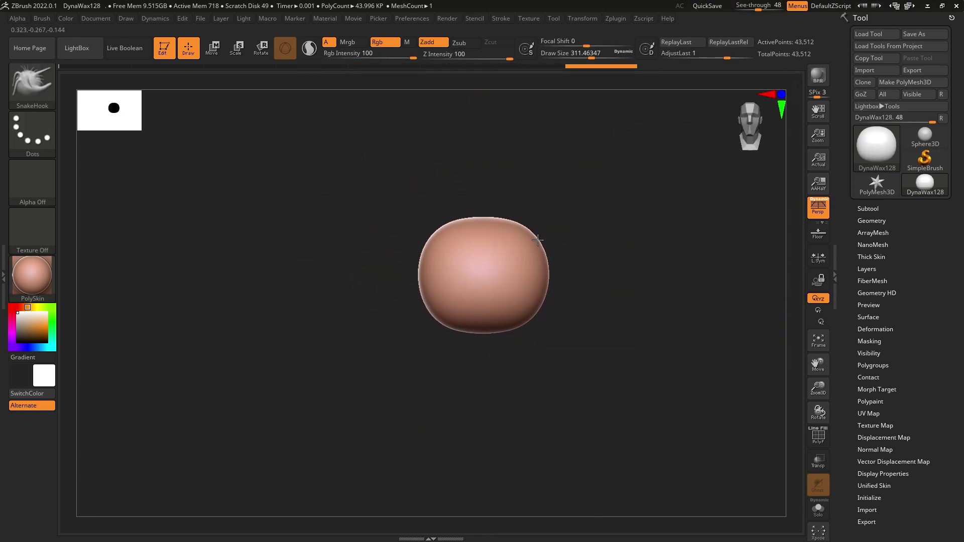
{"action": "left_click_drag", "start_coordinate": [543, 323], "coordinate": [566, 317]}
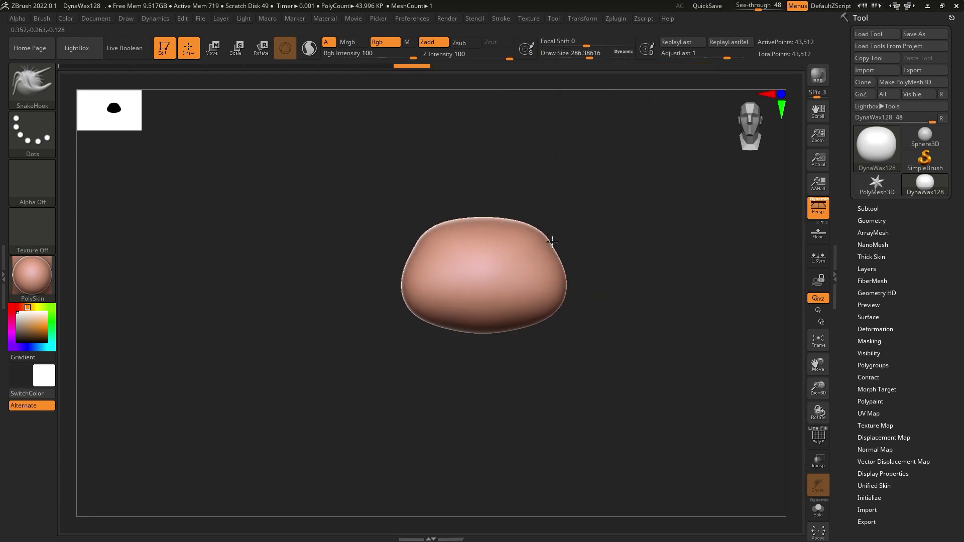
{"action": "left_click_drag", "start_coordinate": [561, 271], "coordinate": [569, 279]}
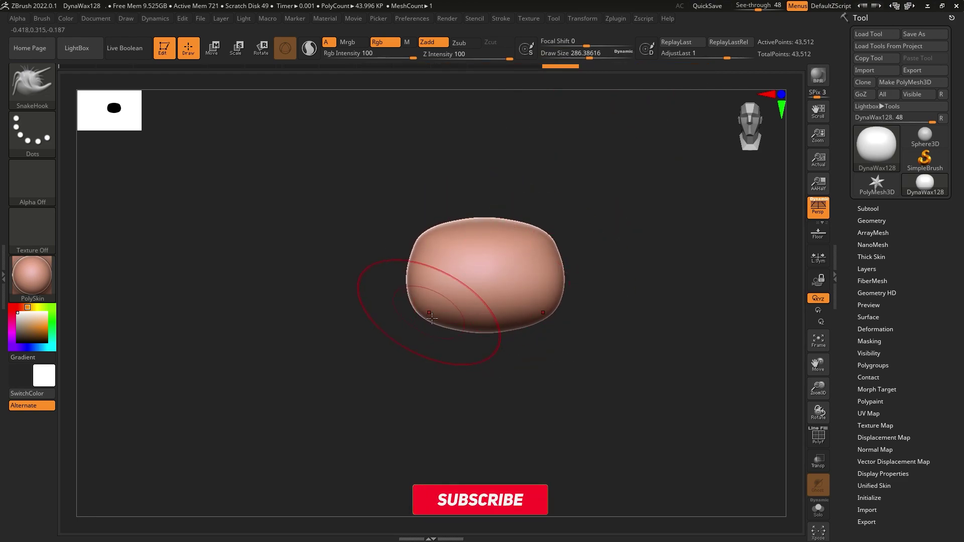
{"action": "left_click_drag", "start_coordinate": [545, 322], "coordinate": [522, 312]}
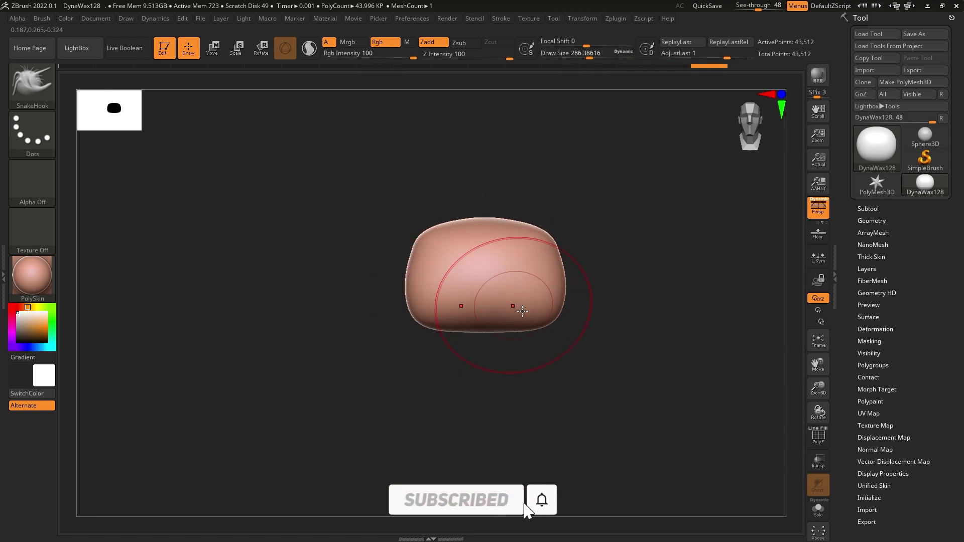
{"action": "mouse_move", "coordinate": [567, 166]}
{"action": "left_mouse_down"}
{"action": "mouse_move", "coordinate": [442, 307]}
{"action": "mouse_move", "coordinate": [600, 59]}
{"action": "left_mouse_up"}
{"action": "mouse_move", "coordinate": [453, 294]}
{"action": "left_mouse_down"}
{"action": "mouse_move", "coordinate": [462, 200]}
{"action": "mouse_move", "coordinate": [568, 345]}
{"action": "left_mouse_up"}
{"action": "mouse_move", "coordinate": [563, 335]}
{"action": "right_mouse_down"}
{"action": "mouse_move", "coordinate": [499, 307]}
{"action": "mouse_move", "coordinate": [536, 278]}
{"action": "right_mouse_up"}
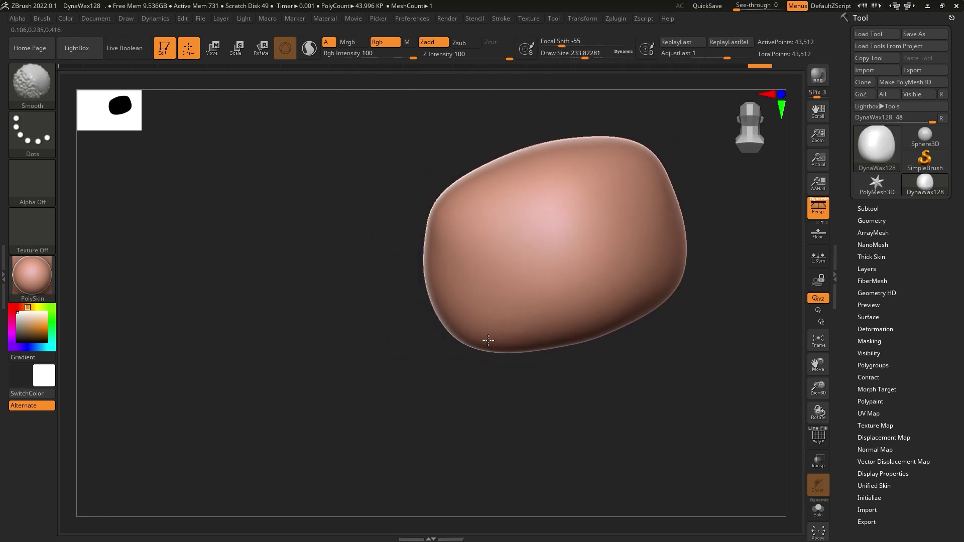
- Step back and forth through the shaping history, then subdivide the mesh
{"action": "key", "text": "ctrl+z"}
{"action": "key", "text": "ctrl+z"}
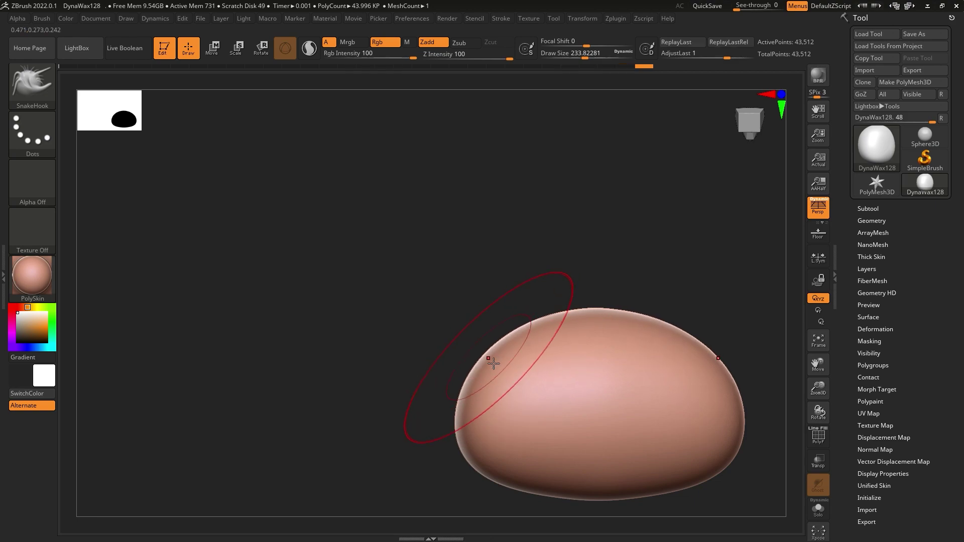
{"action": "key", "text": "ctrl+shift+z"}
{"action": "key", "text": "ctrl+shift+z"}
{"action": "key", "text": "ctrl+shift+z"}
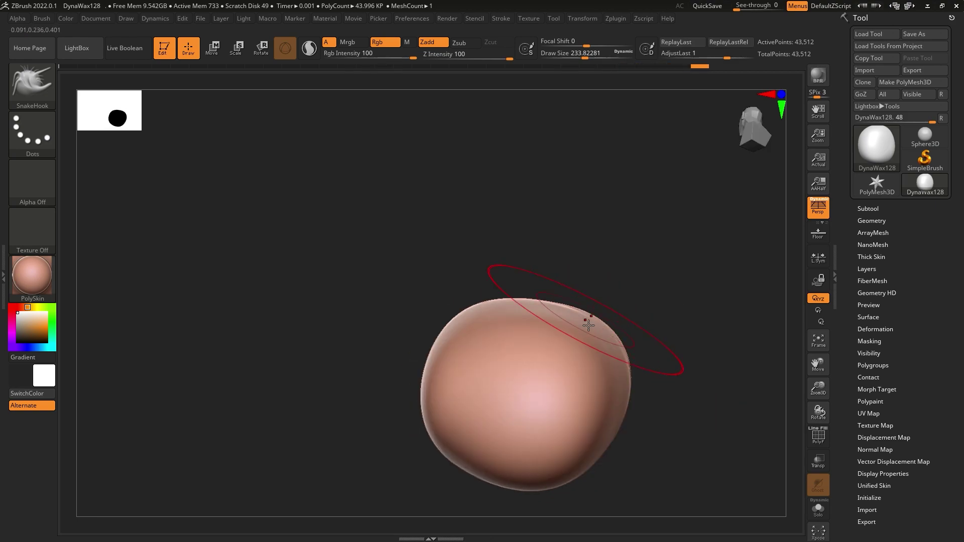
{"action": "key", "text": "ctrl+shift+z"}
{"action": "key", "text": "ctrl+shift+z"}
{"action": "key", "text": "ctrl+shift+z"}
{"action": "key", "text": "ctrl+shift+z"}
{"action": "key", "text": "ctrl+z"}
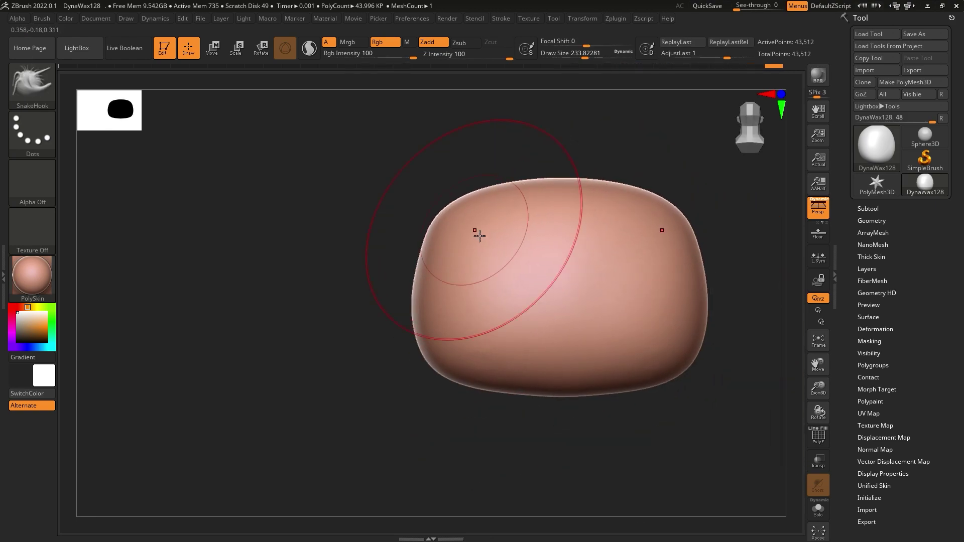
{"action": "key", "text": "ctrl+z"}
{"action": "key", "text": "ctrl+z"}
{"action": "key", "text": "ctrl+shift+z"}
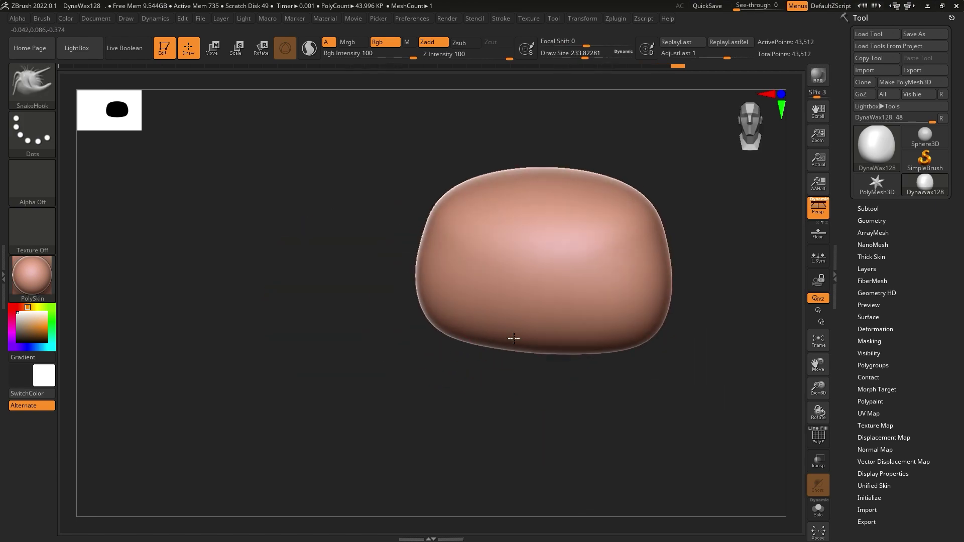
{"action": "key", "text": "ctrl+shift+z"}
{"action": "key", "text": "ctrl+shift+z"}
{"action": "key", "text": "ctrl+shift+z"}
- Try masking two mirrored eye circles with MaskPerfectCircle, then clear the trial mask
{"action": "key", "text": "b"}
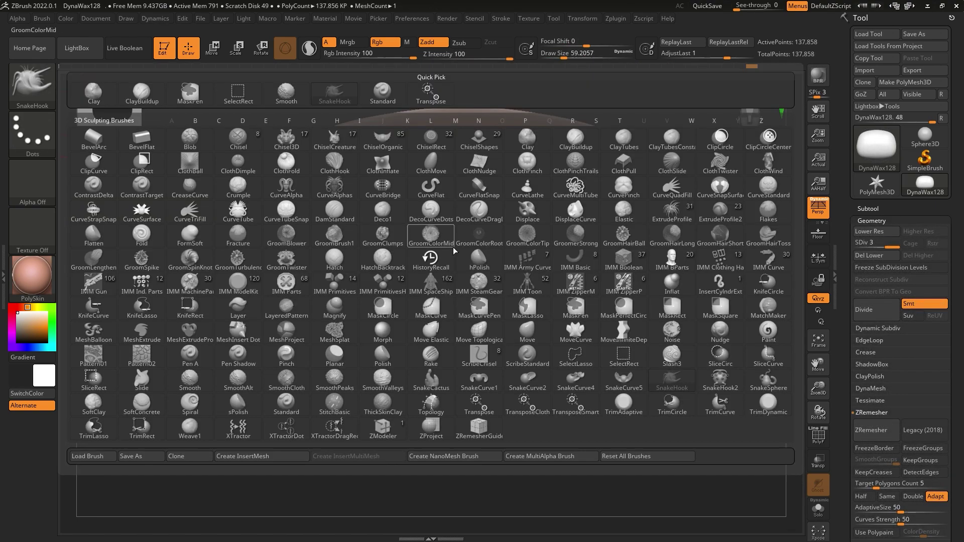
{"action": "left_click", "coordinate": [624, 307]}
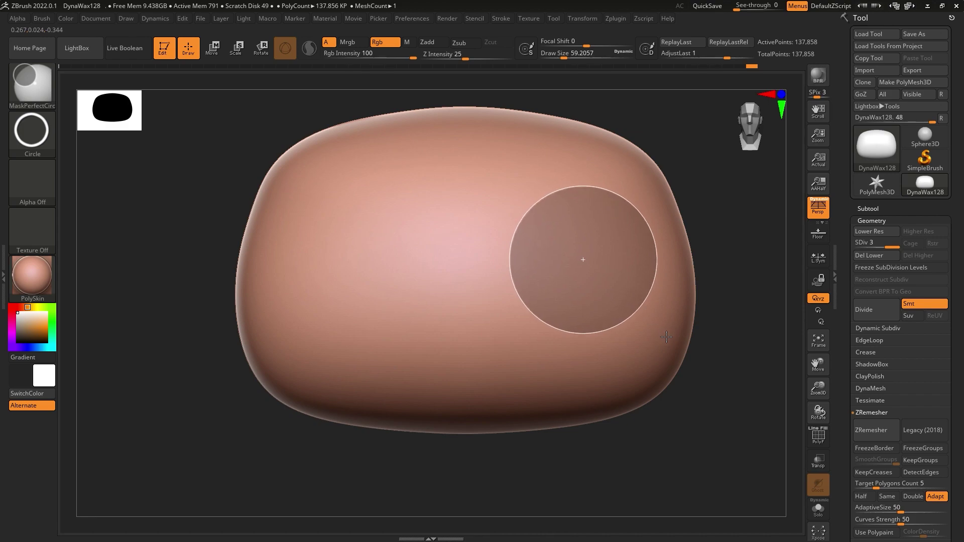
{"action": "left_click_drag", "start_coordinate": [663, 341], "coordinate": [656, 333], "text": "ctrl"}
{"action": "key", "text": "b"}
{"action": "key", "text": "s"}
{"action": "key", "text": "h"}
{"action": "key", "text": "ctrl+shift+a"}
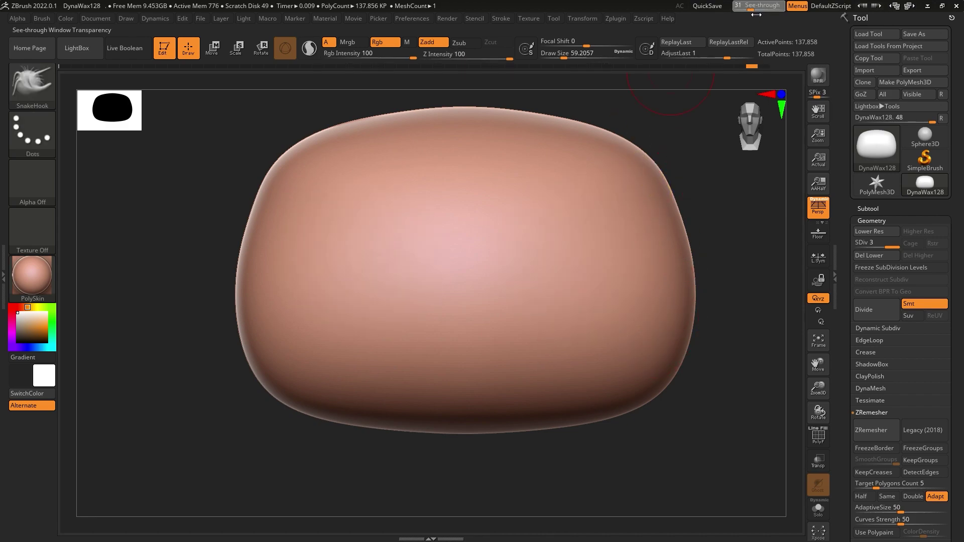
{"action": "scroll", "coordinate": [537, 284], "scroll_direction": "down", "scroll_amount": 5}
{"action": "scroll", "coordinate": [534, 292], "scroll_direction": "down", "scroll_amount": 2}
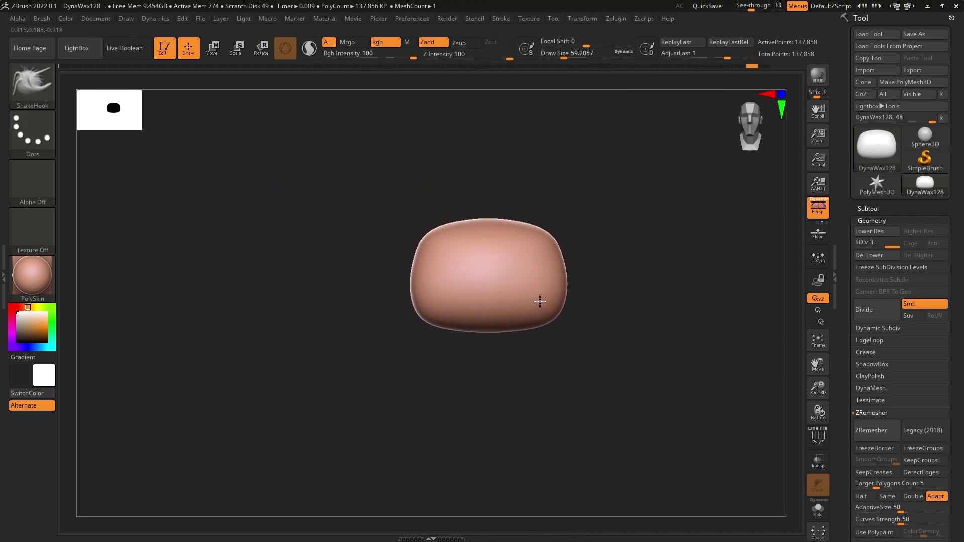
{"action": "scroll", "coordinate": [540, 301], "scroll_direction": "up", "scroll_amount": 1}
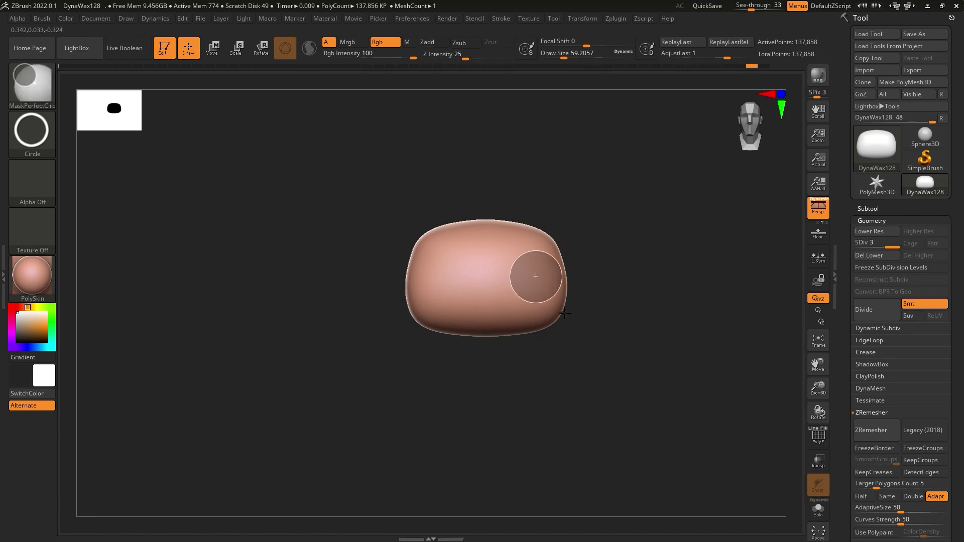
{"action": "key", "text": "f"}
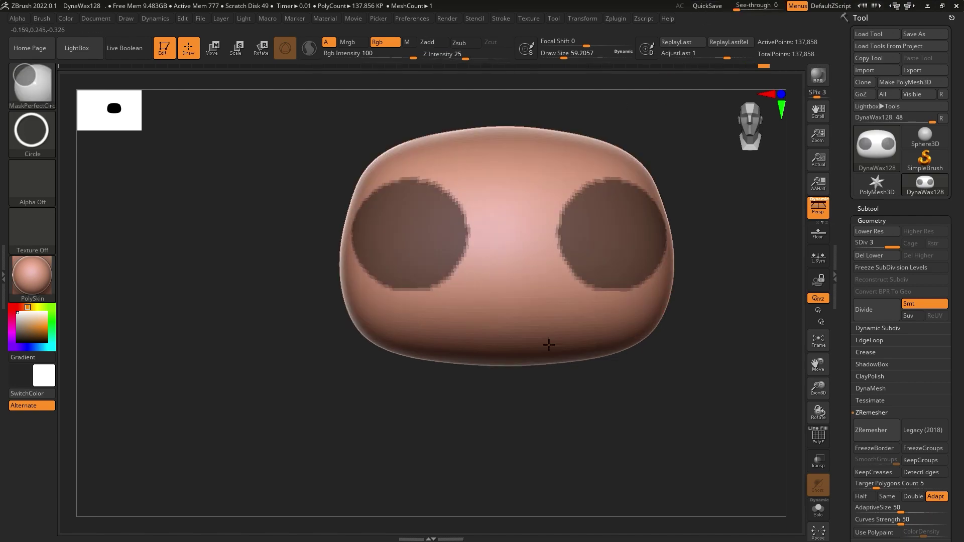
{"action": "left_click_drag", "start_coordinate": [628, 381], "coordinate": [469, 301]}
- Lasso-mask the side of the head and invert the mask so only the eyes are free
{"action": "key", "text": "b"}
{"action": "key", "text": "m"}
{"action": "key", "text": "l"}
{"action": "left_click", "coordinate": [506, 330]}
{"action": "left_click_drag", "start_coordinate": [216, 75], "coordinate": [279, 501], "text": "ctrl"}
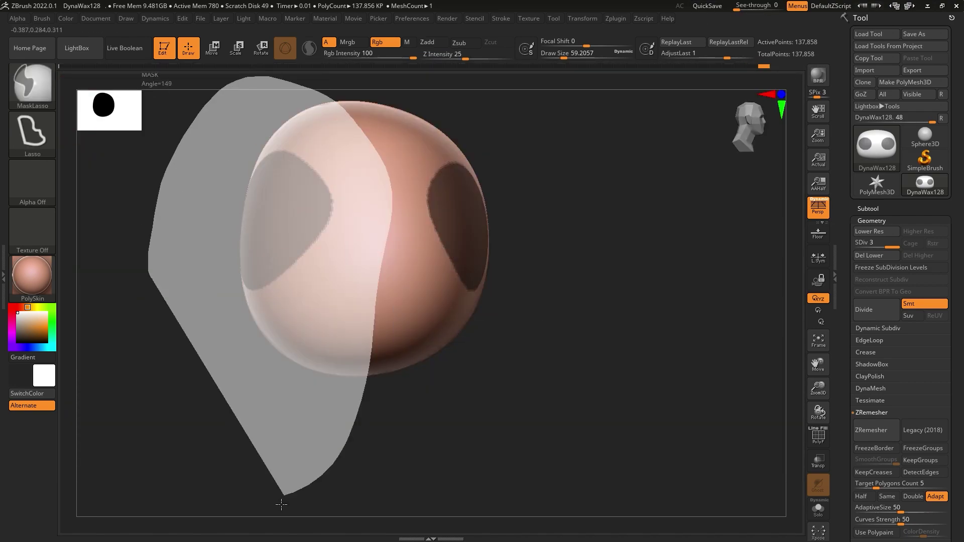
{"action": "left_click", "coordinate": [678, 279], "text": "ctrl"}
{"action": "left_click", "coordinate": [212, 47]}
- Push the unmasked eye areas inward with the Move handle from a front view
{"action": "right_click_drag", "start_coordinate": [460, 272], "coordinate": [437, 281], "text": "shift"}
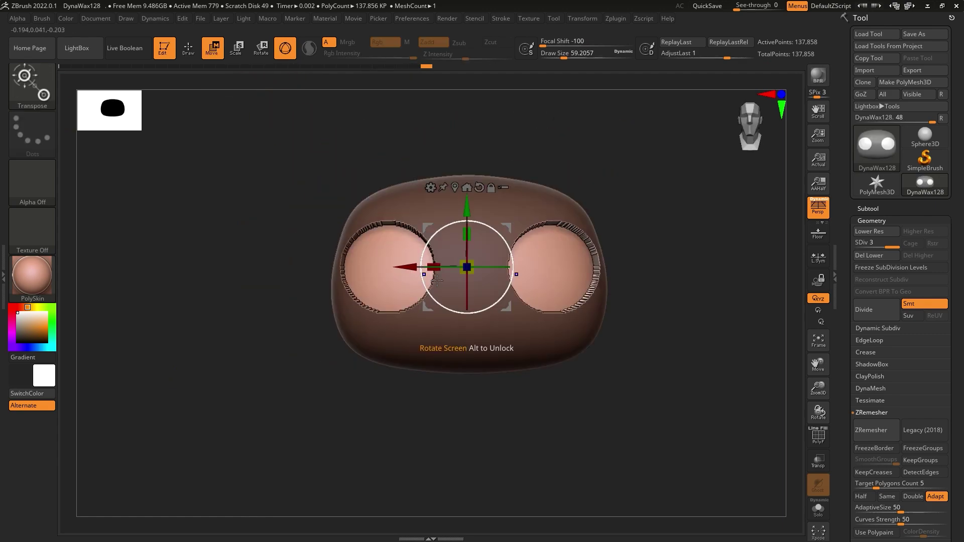
{"action": "left_click_drag", "start_coordinate": [418, 275], "coordinate": [470, 216]}
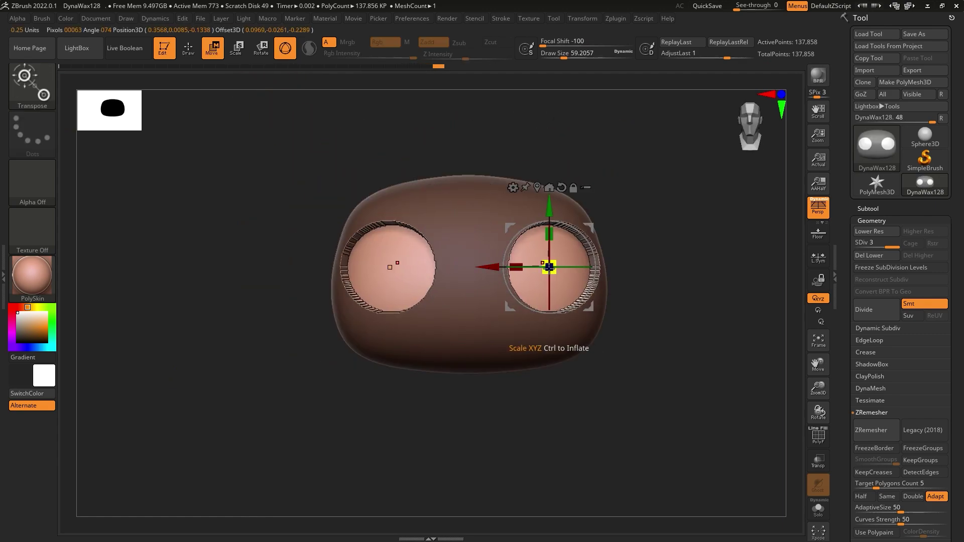
{"action": "right_click_drag", "start_coordinate": [549, 267], "coordinate": [502, 273]}
{"action": "key", "text": "b"}
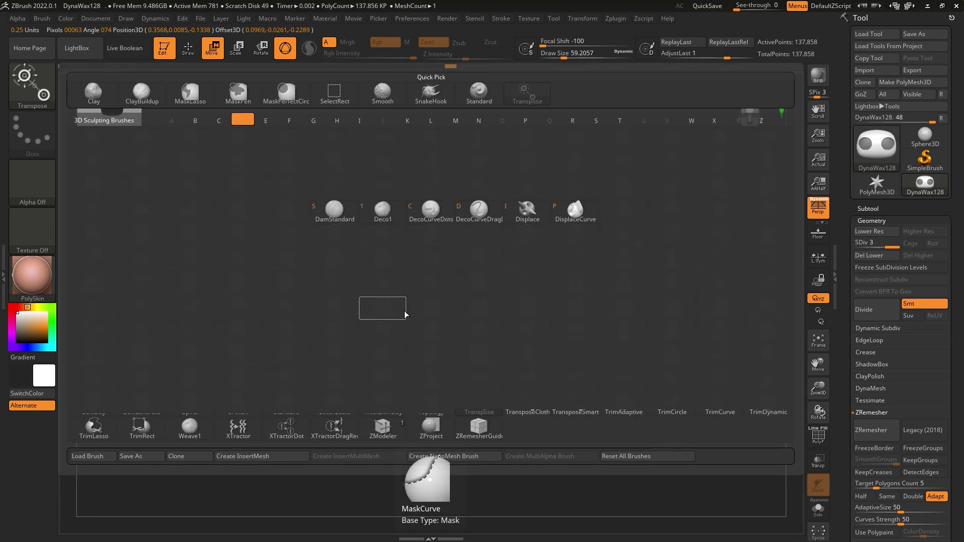
{"action": "left_click", "coordinate": [190, 93]}
{"action": "mouse_move", "coordinate": [552, 271]}
{"action": "right_mouse_down"}
{"action": "mouse_move", "coordinate": [406, 299]}
{"action": "mouse_move", "coordinate": [491, 226]}
{"action": "right_mouse_up"}
- Build mirrored clay ridges around both eye sockets, orbiting to inspect each opening
{"action": "right_click_drag", "start_coordinate": [409, 221], "coordinate": [507, 229]}
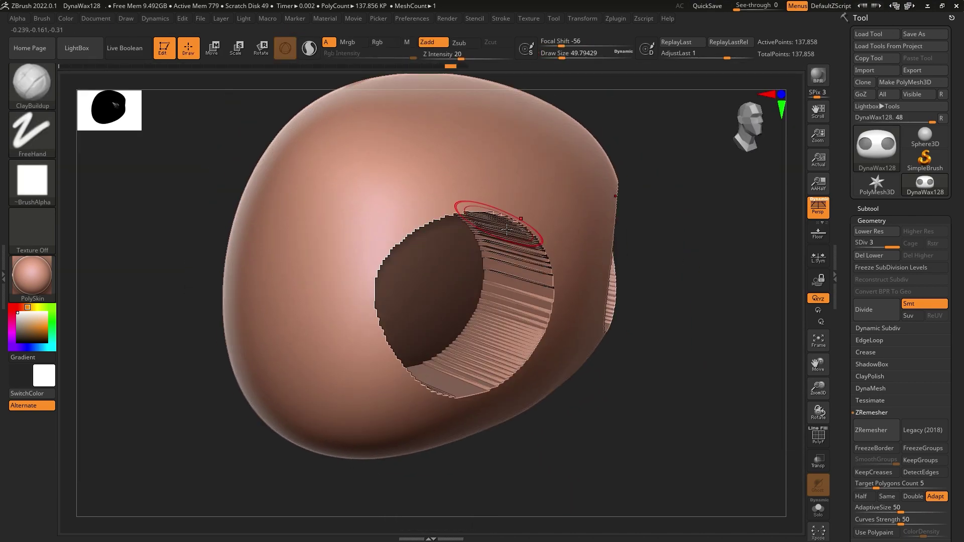
{"action": "mouse_move", "coordinate": [414, 221]}
{"action": "right_mouse_down"}
{"action": "mouse_move", "coordinate": [384, 271]}
{"action": "mouse_move", "coordinate": [474, 270]}
{"action": "right_mouse_up"}
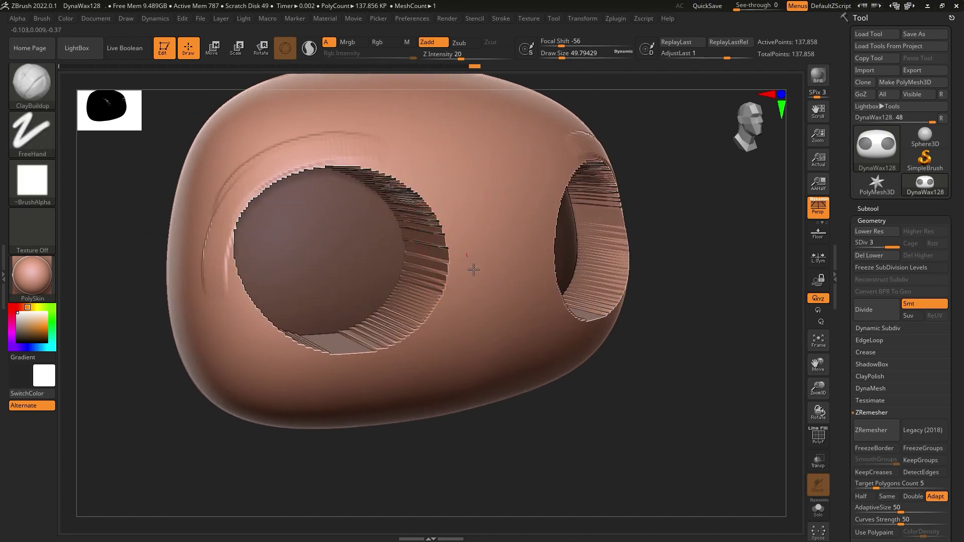
{"action": "right_click_drag", "start_coordinate": [461, 321], "coordinate": [522, 249]}
{"action": "left_click_drag", "start_coordinate": [522, 248], "coordinate": [476, 275]}
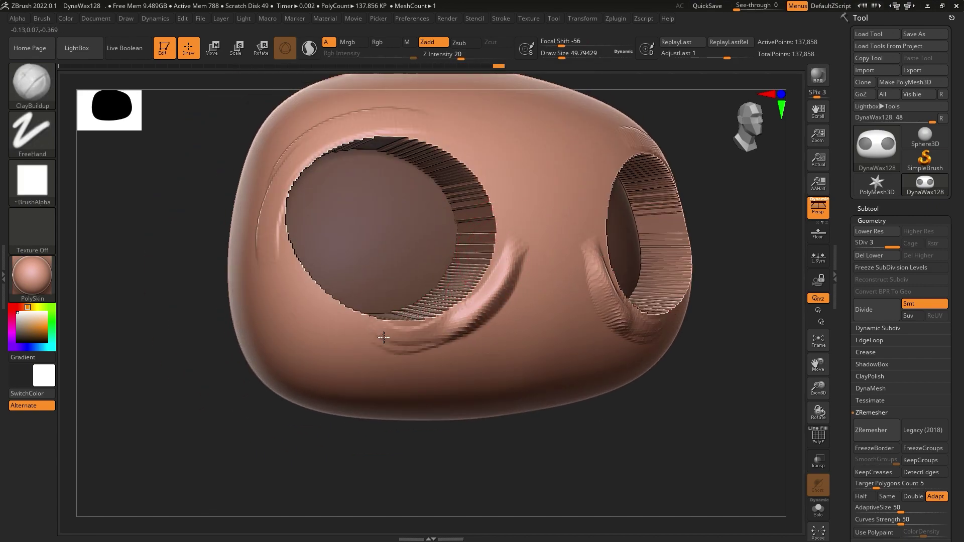
{"action": "mouse_move", "coordinate": [493, 297]}
{"action": "right_mouse_down"}
{"action": "mouse_move", "coordinate": [463, 184]}
{"action": "mouse_move", "coordinate": [383, 249]}
{"action": "right_mouse_up"}
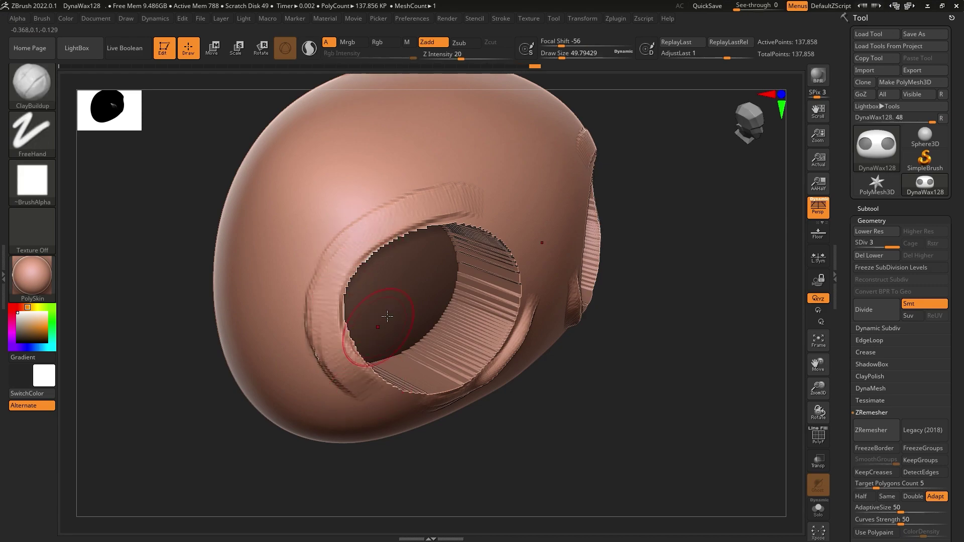
{"action": "right_click_drag", "start_coordinate": [387, 316], "coordinate": [476, 220]}
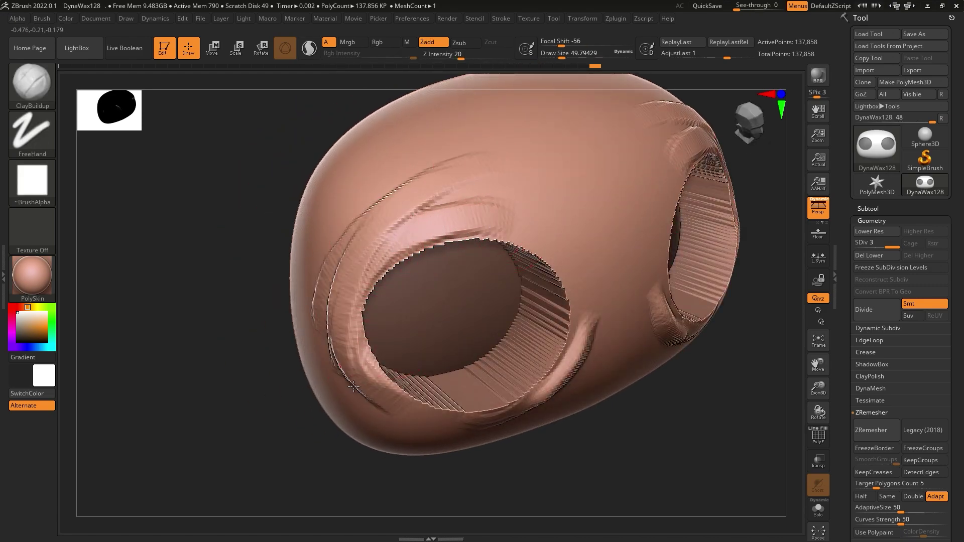
{"action": "mouse_move", "coordinate": [457, 184]}
{"action": "right_mouse_down"}
{"action": "mouse_move", "coordinate": [376, 216]}
{"action": "mouse_move", "coordinate": [578, 281]}
{"action": "right_mouse_up"}
{"action": "right_click_drag", "start_coordinate": [494, 305], "coordinate": [387, 314]}
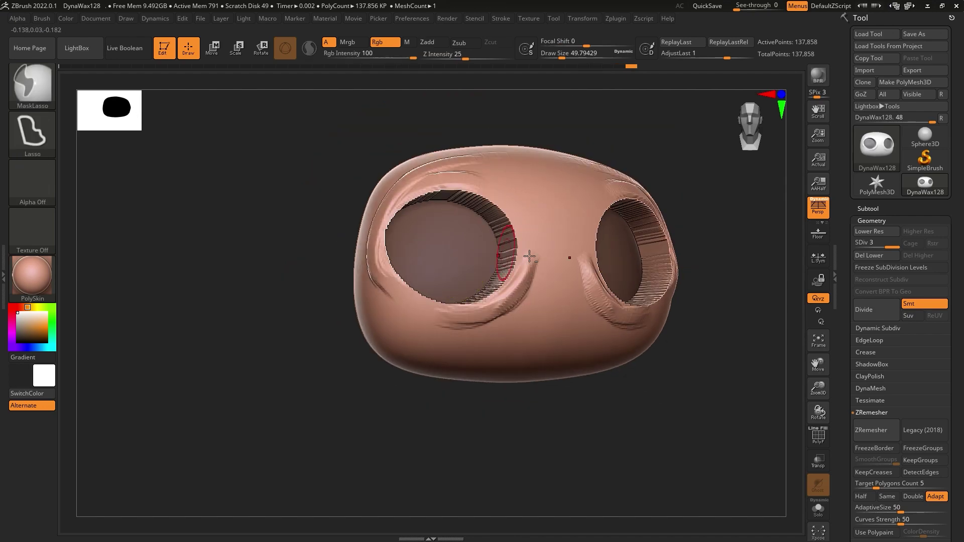
{"action": "mouse_move", "coordinate": [387, 315]}
{"action": "right_mouse_down"}
{"action": "mouse_move", "coordinate": [493, 301]}
{"action": "mouse_move", "coordinate": [451, 308]}
{"action": "mouse_move", "coordinate": [605, 257]}
{"action": "mouse_move", "coordinate": [783, 311]}
{"action": "right_mouse_up"}
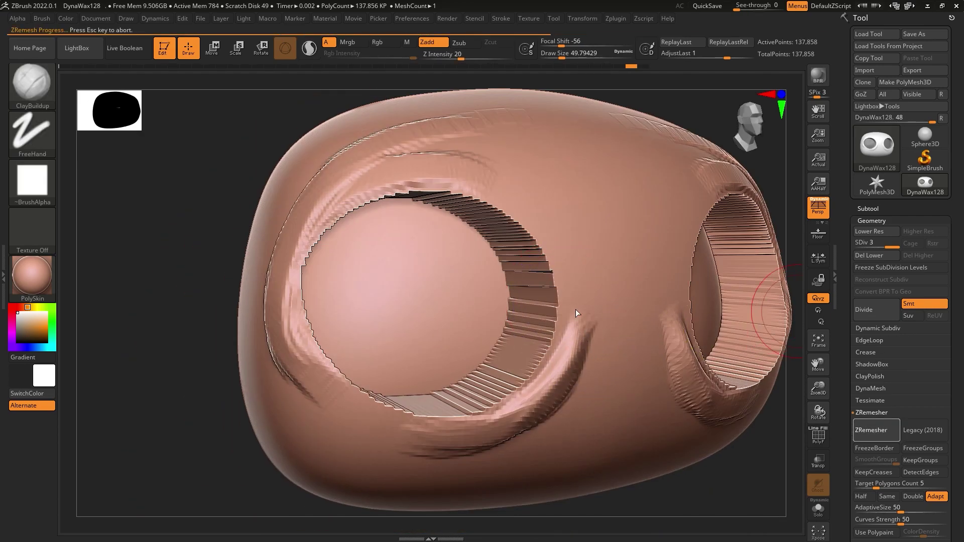
- Smooth both eye-hole rims, subdivide to SDiv 3, and mask the left hole's upper rim
{"action": "right_click_drag", "start_coordinate": [535, 318], "coordinate": [302, 234], "text": "shift"}
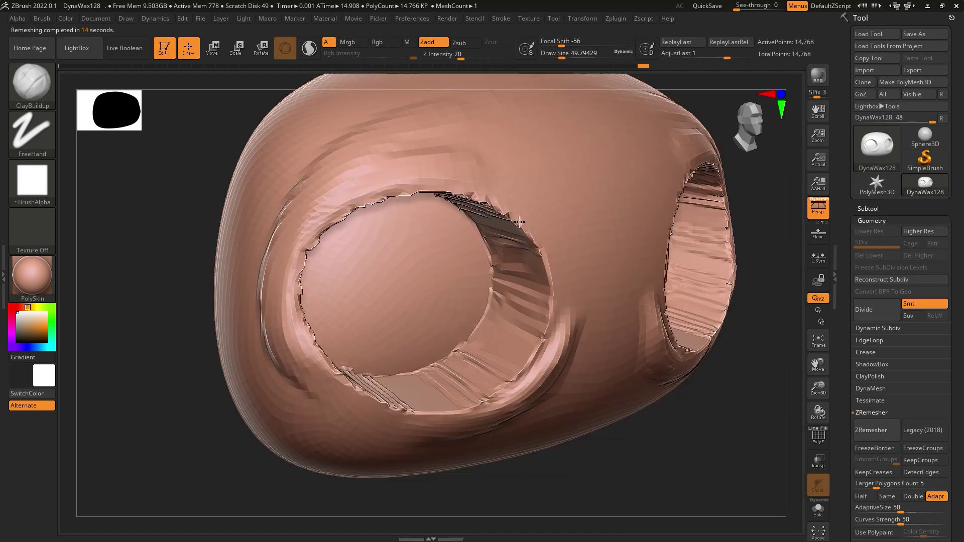
{"action": "mouse_move", "coordinate": [302, 234]}
{"action": "left_mouse_down", "text": "shift"}
{"action": "mouse_move", "coordinate": [351, 372]}
{"action": "mouse_move", "coordinate": [527, 311]}
{"action": "mouse_move", "coordinate": [763, 293]}
{"action": "left_mouse_up", "text": "shift"}
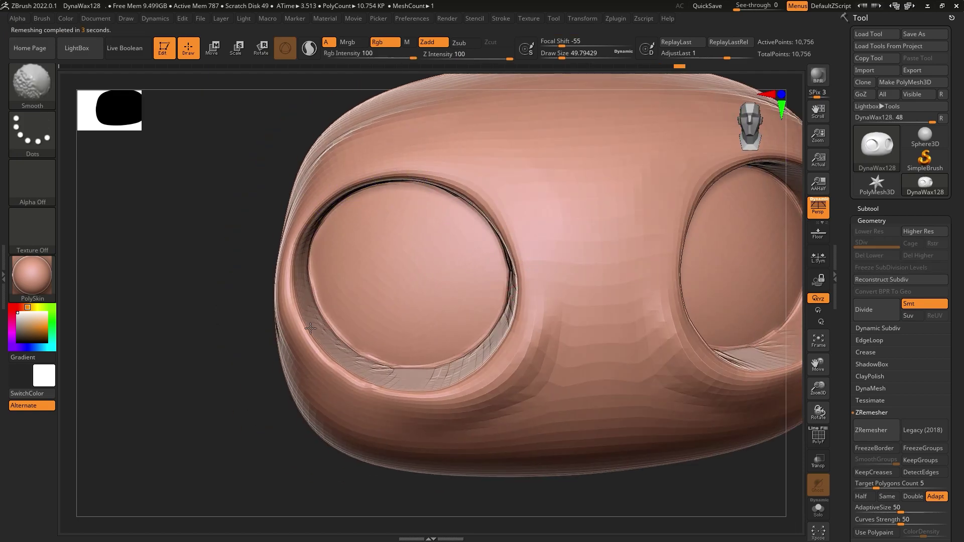
{"action": "key", "text": "ctrl+d"}
{"action": "key", "text": "ctrl+d"}
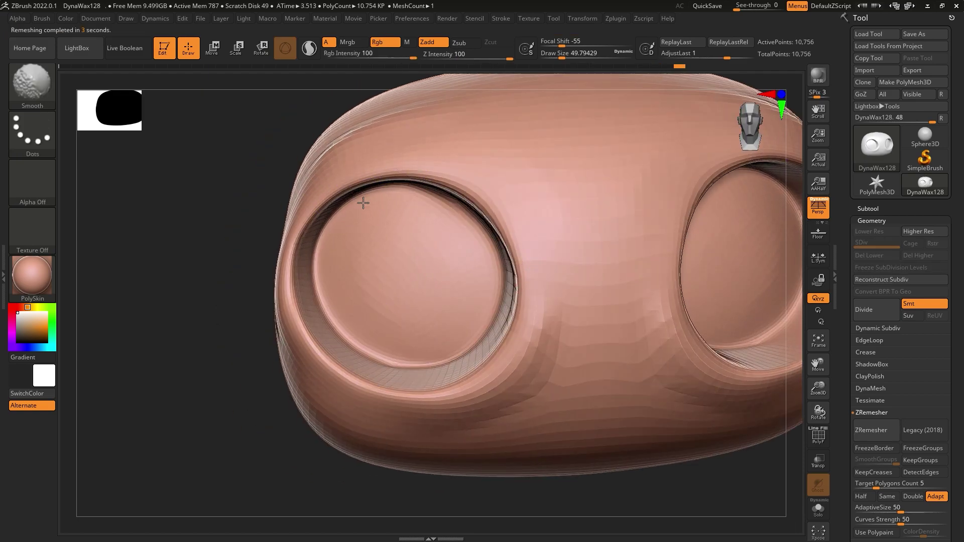
{"action": "mouse_move", "coordinate": [445, 343]}
{"action": "right_mouse_down"}
{"action": "mouse_move", "coordinate": [420, 312]}
{"action": "mouse_move", "coordinate": [452, 281]}
{"action": "mouse_move", "coordinate": [473, 226]}
{"action": "mouse_move", "coordinate": [486, 254]}
{"action": "mouse_move", "coordinate": [437, 286]}
{"action": "right_mouse_up"}
{"action": "mouse_move", "coordinate": [502, 170]}
{"action": "left_mouse_down", "text": "ctrl"}
{"action": "mouse_move", "coordinate": [333, 221]}
{"action": "mouse_move", "coordinate": [370, 387]}
{"action": "mouse_move", "coordinate": [538, 394]}
{"action": "mouse_move", "coordinate": [595, 270]}
{"action": "left_mouse_up", "text": "ctrl"}
- Build up puffy clay along the rims and under both eye holes
{"action": "left_click_drag", "start_coordinate": [533, 181], "coordinate": [502, 173], "text": "ctrl"}
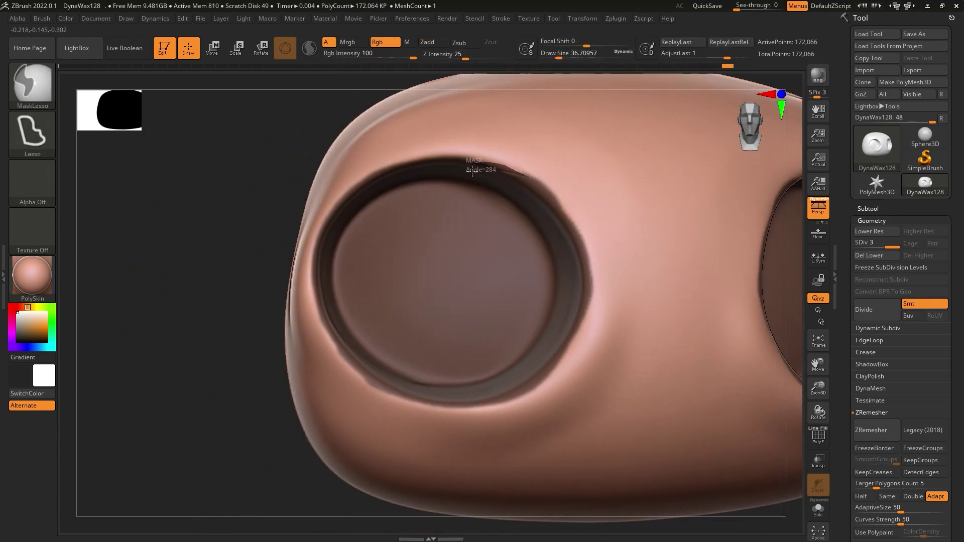
{"action": "mouse_move", "coordinate": [469, 161]}
{"action": "right_mouse_down"}
{"action": "mouse_move", "coordinate": [402, 250]}
{"action": "mouse_move", "coordinate": [495, 157]}
{"action": "mouse_move", "coordinate": [433, 190]}
{"action": "right_mouse_up"}
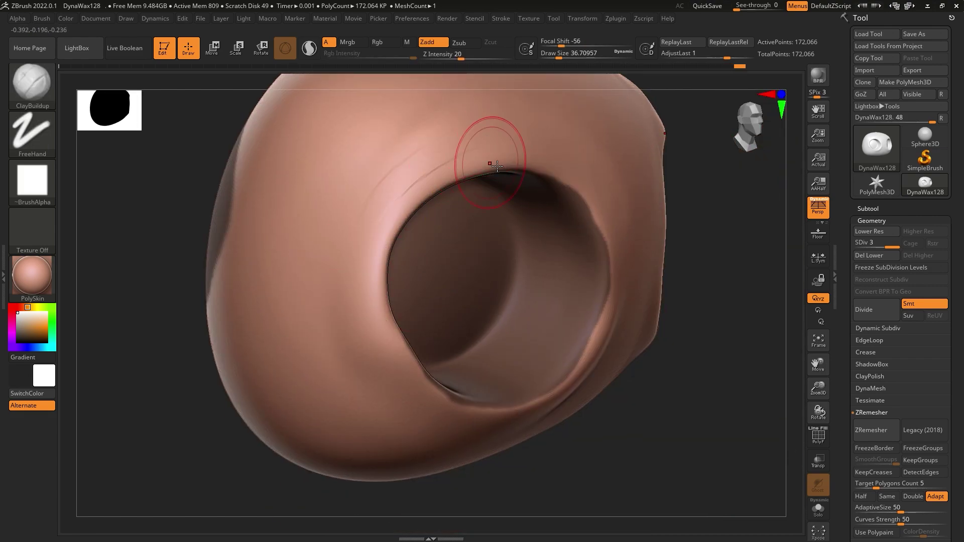
{"action": "left_click_drag", "start_coordinate": [375, 298], "coordinate": [542, 151]}
{"action": "left_click_drag", "start_coordinate": [386, 371], "coordinate": [482, 166]}
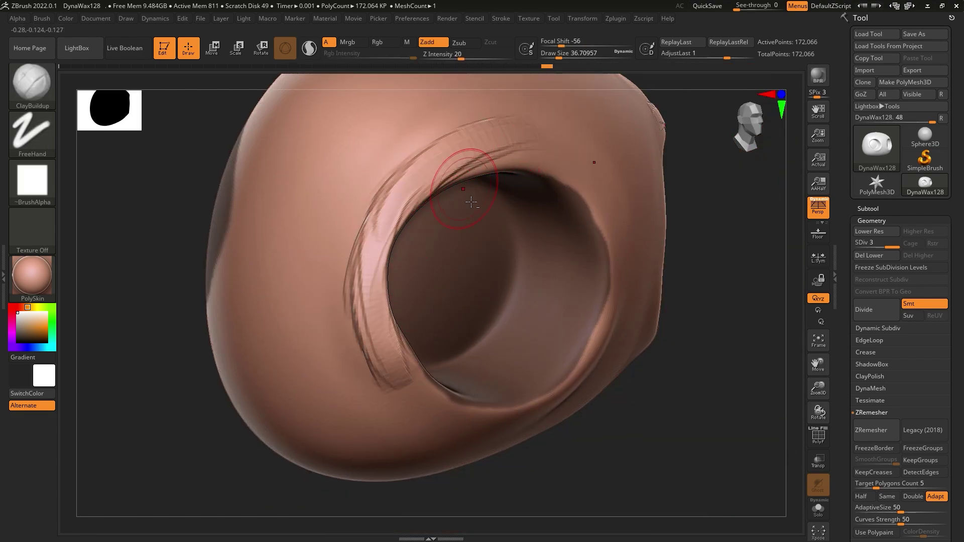
{"action": "right_click_drag", "start_coordinate": [482, 165], "coordinate": [502, 171]}
{"action": "left_click_drag", "start_coordinate": [382, 402], "coordinate": [502, 198]}
{"action": "right_click_drag", "start_coordinate": [502, 198], "coordinate": [532, 220]}
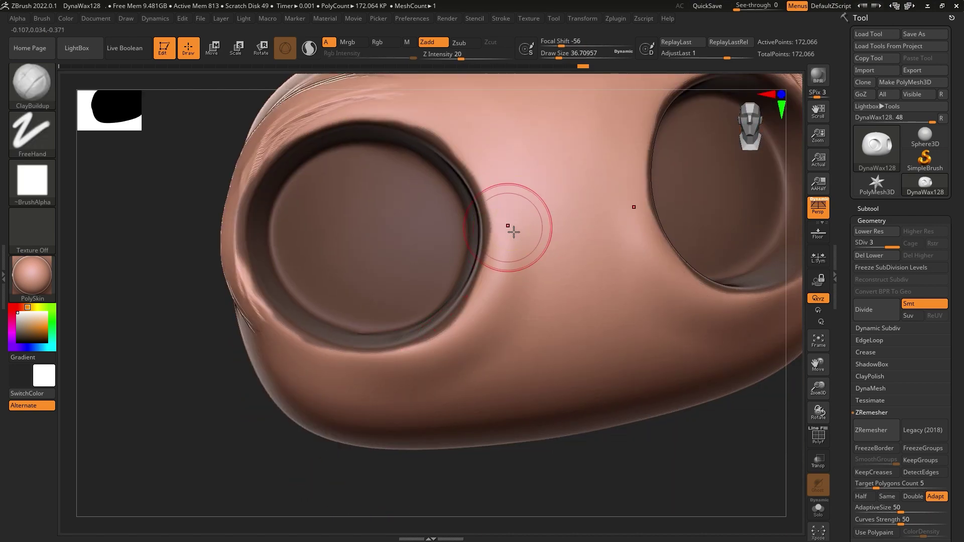
{"action": "left_click_drag", "start_coordinate": [509, 236], "coordinate": [490, 323]}
{"action": "mouse_move", "coordinate": [382, 372]}
{"action": "left_mouse_down"}
{"action": "mouse_move", "coordinate": [531, 229]}
{"action": "mouse_move", "coordinate": [428, 362]}
{"action": "left_mouse_up"}
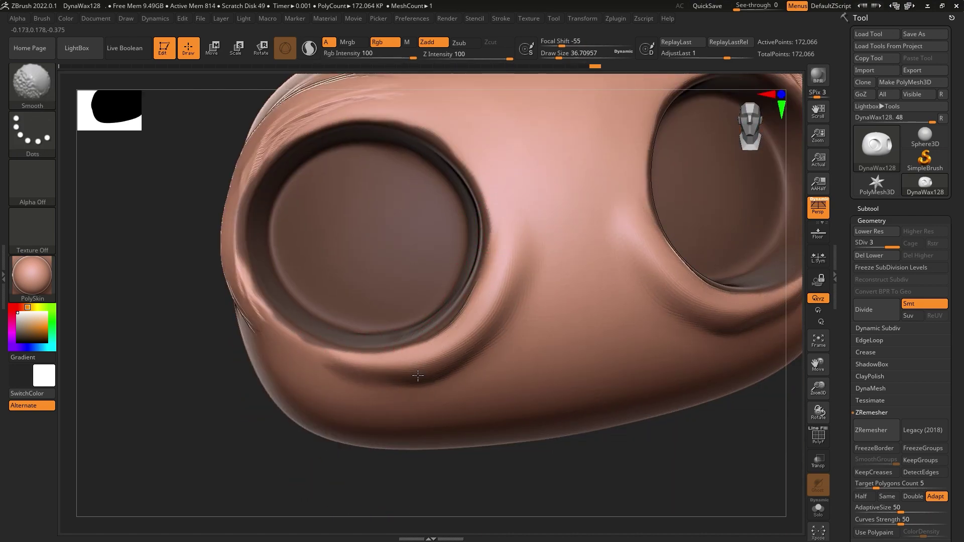
- Lasso-mask the mouth band across the lower face and invert the mask to isolate it
{"action": "key", "text": "f"}
{"action": "right_click_drag", "start_coordinate": [418, 375], "coordinate": [427, 186]}
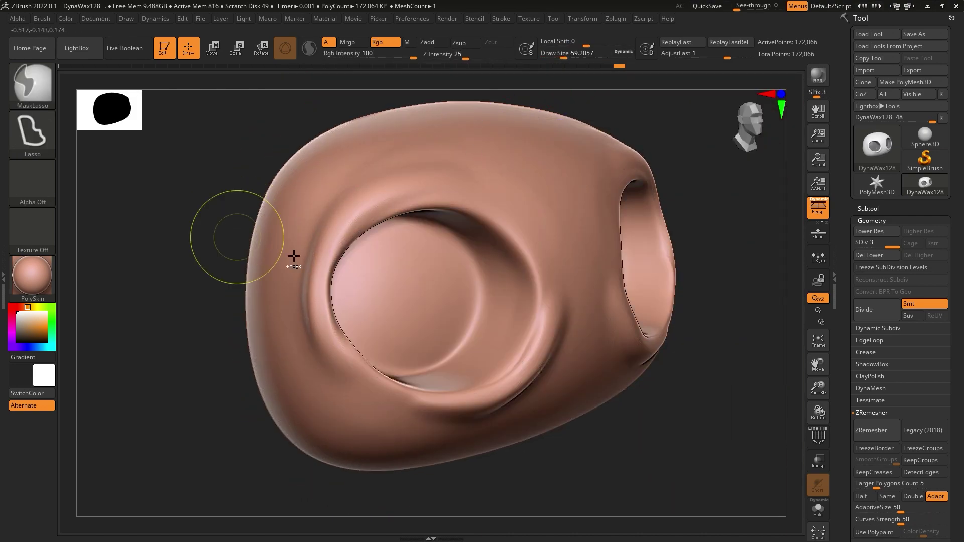
{"action": "right_click_drag", "start_coordinate": [236, 237], "coordinate": [273, 236]}
{"action": "key", "text": "b"}
{"action": "key", "text": "s"}
{"action": "key", "text": "h"}
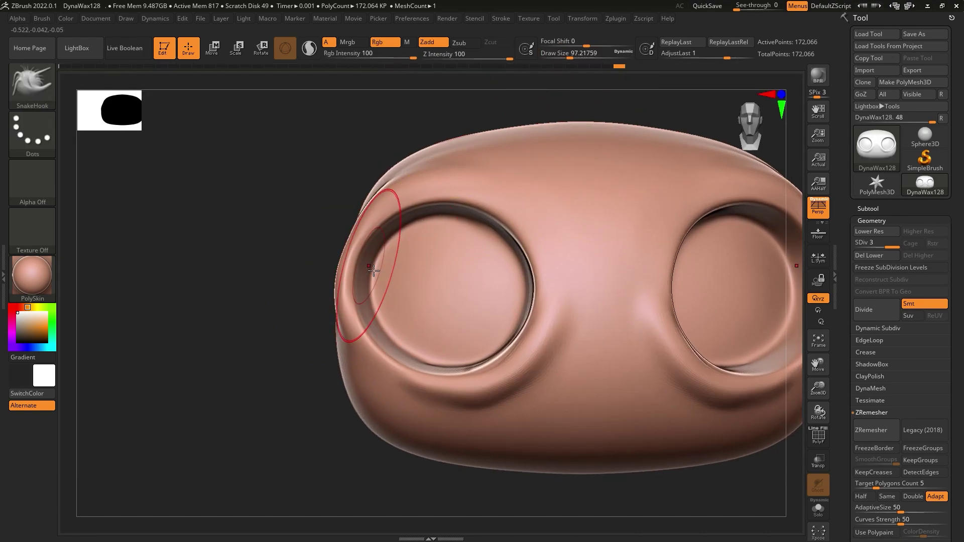
{"action": "mouse_move", "coordinate": [344, 301]}
{"action": "right_mouse_down", "text": "ctrl"}
{"action": "mouse_move", "coordinate": [451, 318]}
{"action": "mouse_move", "coordinate": [403, 269]}
{"action": "right_mouse_up", "text": "ctrl"}
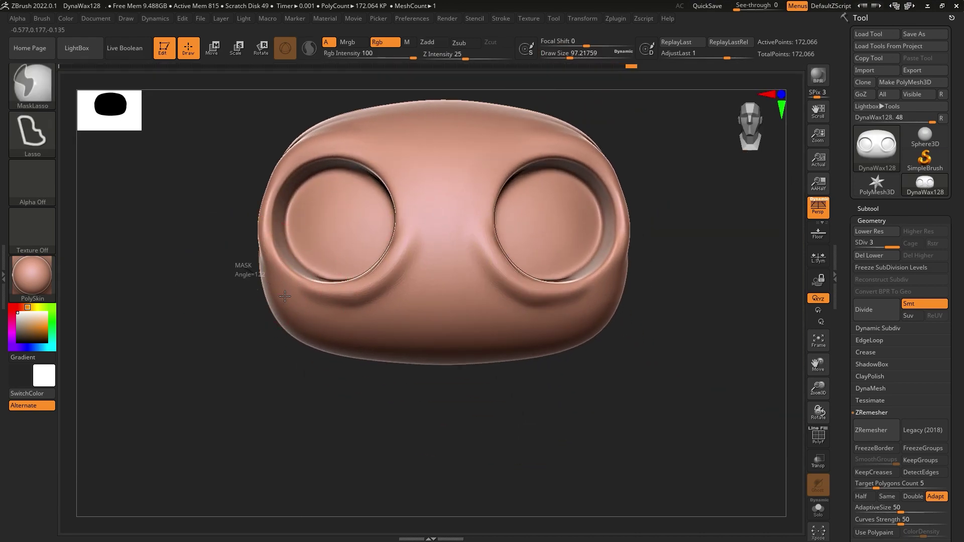
{"action": "left_click_drag", "start_coordinate": [501, 327], "coordinate": [648, 321], "text": "ctrl"}
{"action": "left_click", "coordinate": [650, 323], "text": "ctrl"}
{"action": "key", "text": "w"}
- Scale the mouth band vertically with the transform gizmo and check it from the side
{"action": "left_click", "coordinate": [517, 319]}
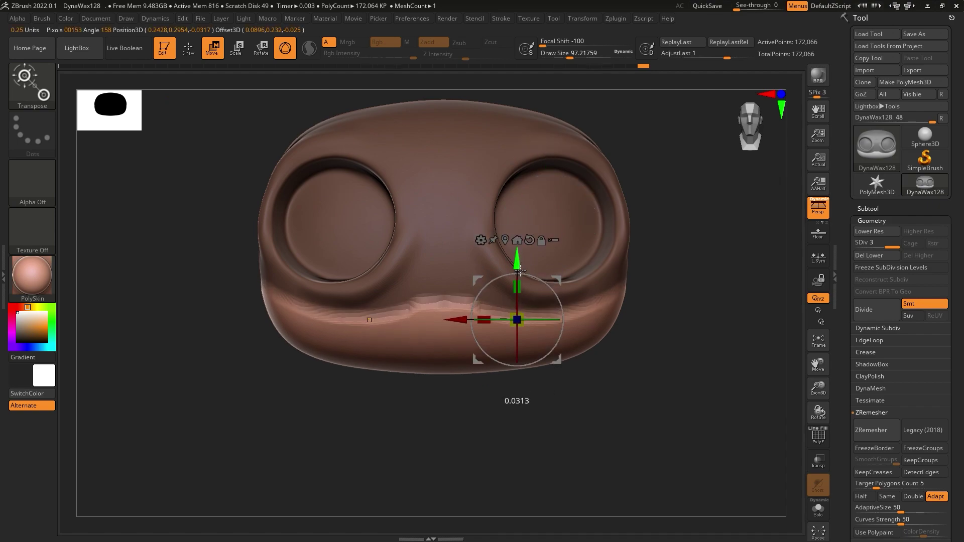
{"action": "left_click_drag", "start_coordinate": [517, 288], "coordinate": [531, 301]}
{"action": "right_click_drag", "start_coordinate": [531, 301], "coordinate": [592, 326]}
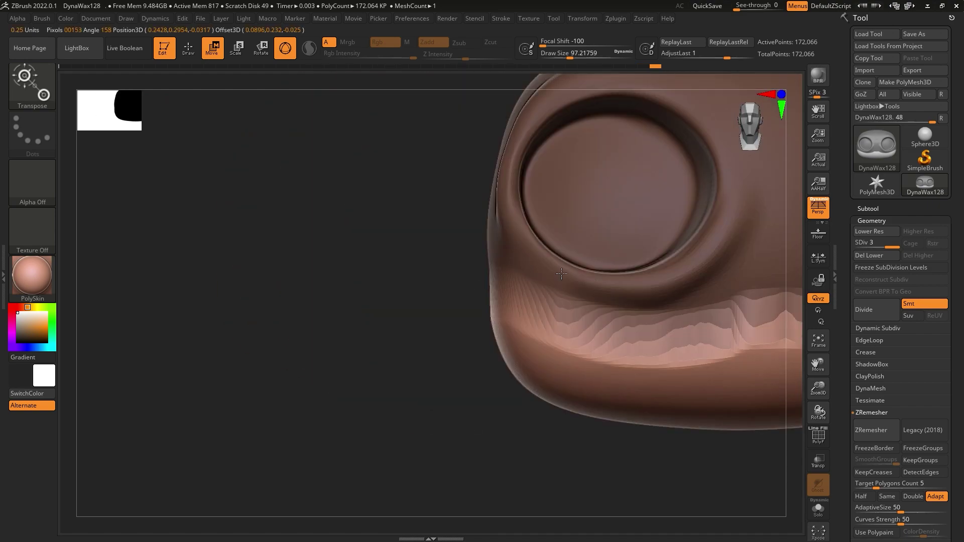
{"action": "right_click_drag", "start_coordinate": [470, 336], "coordinate": [639, 288], "text": "shift"}
- Clear the mask and smooth the sides of the head and lower cheek area
{"action": "key", "text": "b"}
{"action": "key", "text": "s"}
{"action": "key", "text": "h"}
{"action": "key", "text": "q"}
{"action": "right_click_drag", "start_coordinate": [520, 290], "coordinate": [573, 107]}
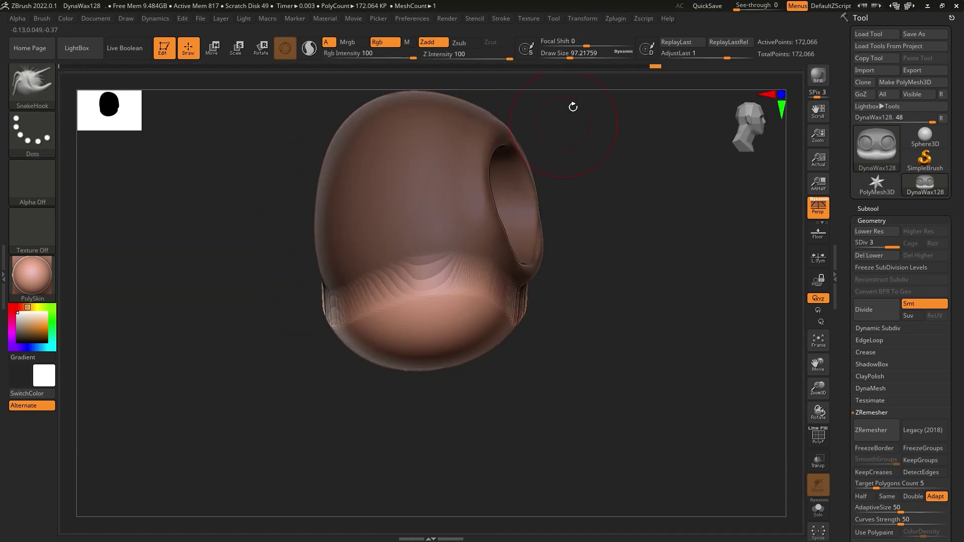
{"action": "right_click_drag", "start_coordinate": [487, 371], "coordinate": [502, 294]}
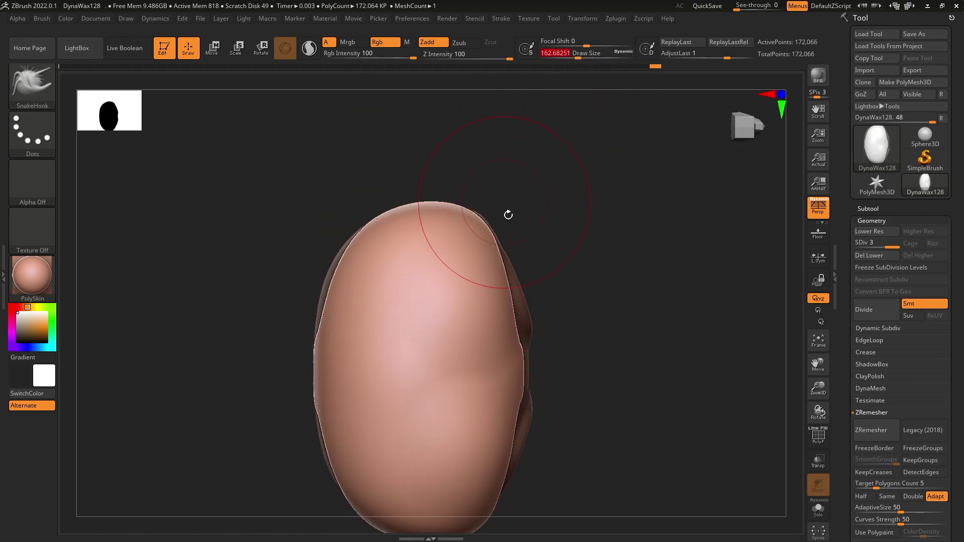
{"action": "right_click_drag", "start_coordinate": [476, 375], "coordinate": [540, 255], "text": "shift"}
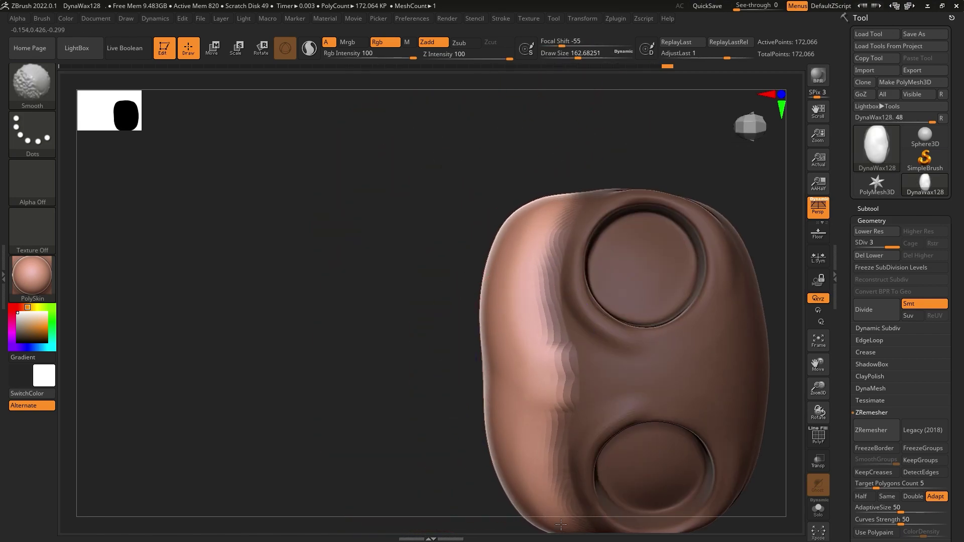
{"action": "mouse_move", "coordinate": [561, 525]}
{"action": "right_mouse_down", "text": "shift"}
{"action": "mouse_move", "coordinate": [491, 334]}
{"action": "mouse_move", "coordinate": [651, 259]}
{"action": "right_mouse_up", "text": "shift"}
{"action": "key", "text": "f"}
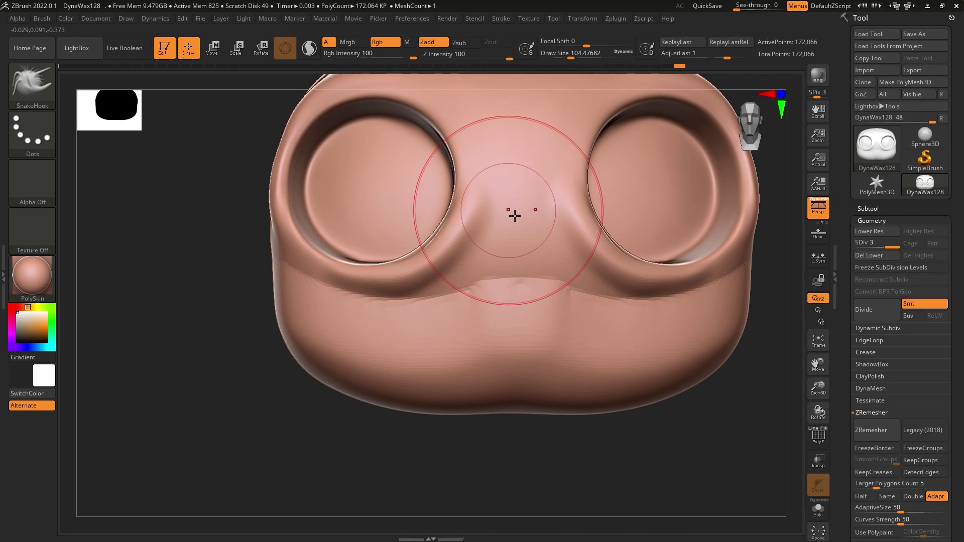
{"action": "mouse_move", "coordinate": [646, 351]}
{"action": "right_mouse_down", "text": "alt"}
{"action": "mouse_move", "coordinate": [528, 331]}
{"action": "mouse_move", "coordinate": [558, 317]}
{"action": "right_mouse_up", "text": "alt"}
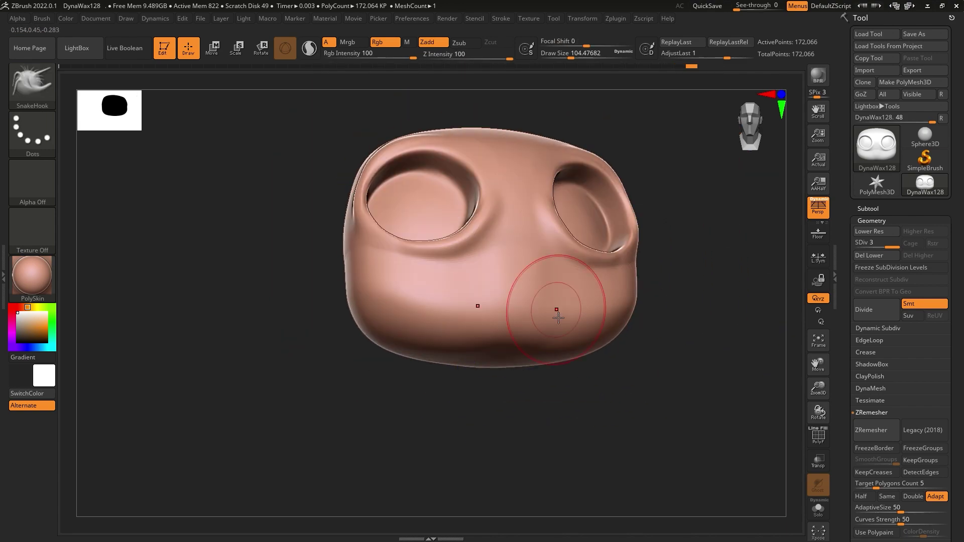
{"action": "right_click_drag", "start_coordinate": [353, 270], "coordinate": [841, 368], "text": "shift"}
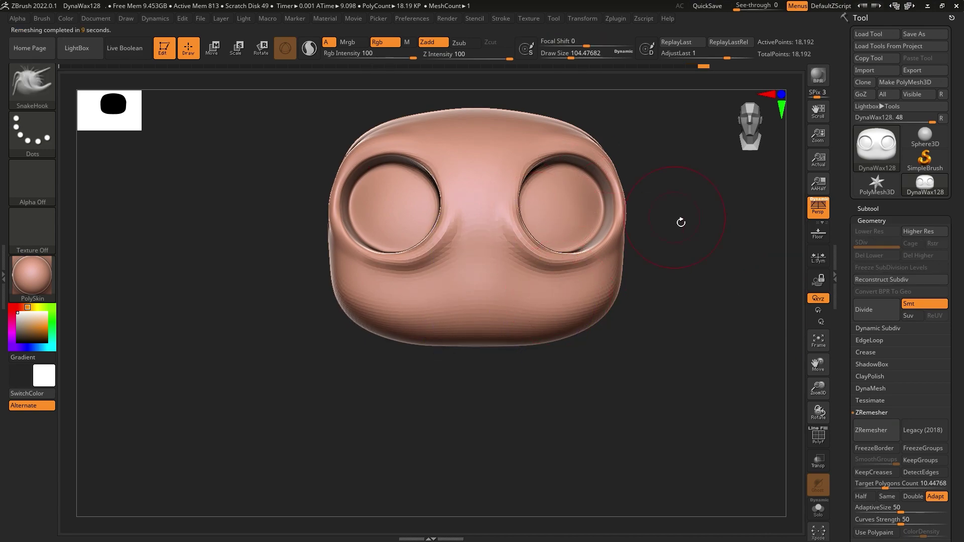
- Mask around the eye sockets from a front view, then clear the mask
{"action": "mouse_move", "coordinate": [627, 287]}
{"action": "right_mouse_down"}
{"action": "mouse_move", "coordinate": [642, 215]}
{"action": "mouse_move", "coordinate": [527, 230]}
{"action": "mouse_move", "coordinate": [581, 215]}
{"action": "mouse_move", "coordinate": [446, 221]}
{"action": "right_mouse_up"}
{"action": "mouse_move", "coordinate": [446, 221]}
{"action": "left_mouse_down", "text": "ctrl"}
{"action": "mouse_move", "coordinate": [387, 167]}
{"action": "mouse_move", "coordinate": [454, 303]}
{"action": "left_mouse_up", "text": "ctrl"}
{"action": "right_click_drag", "start_coordinate": [454, 303], "coordinate": [402, 251]}
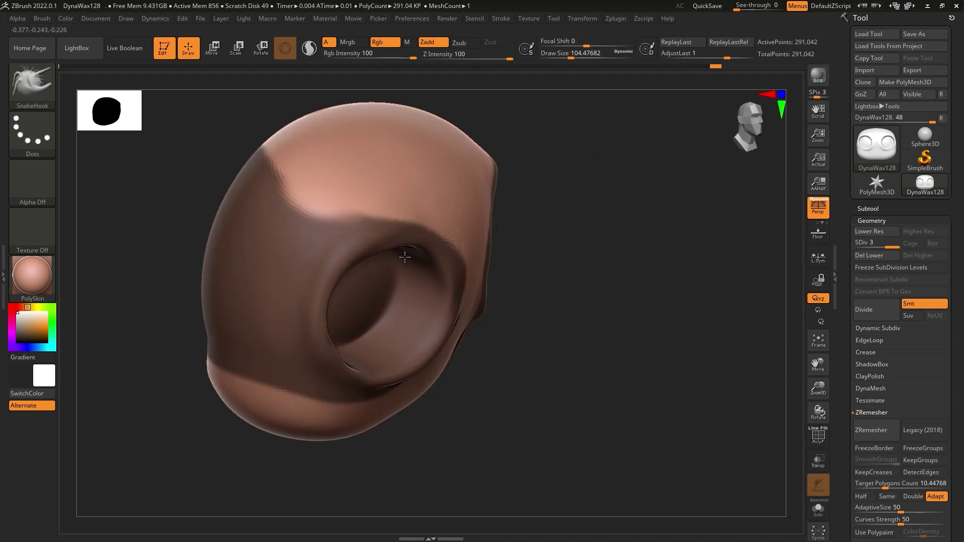
{"action": "mouse_move", "coordinate": [412, 219]}
{"action": "left_mouse_down", "text": "ctrl"}
{"action": "mouse_move", "coordinate": [320, 265]}
{"action": "mouse_move", "coordinate": [211, 382]}
{"action": "left_mouse_up", "text": "ctrl"}
{"action": "right_click_drag", "start_coordinate": [211, 381], "coordinate": [254, 366]}
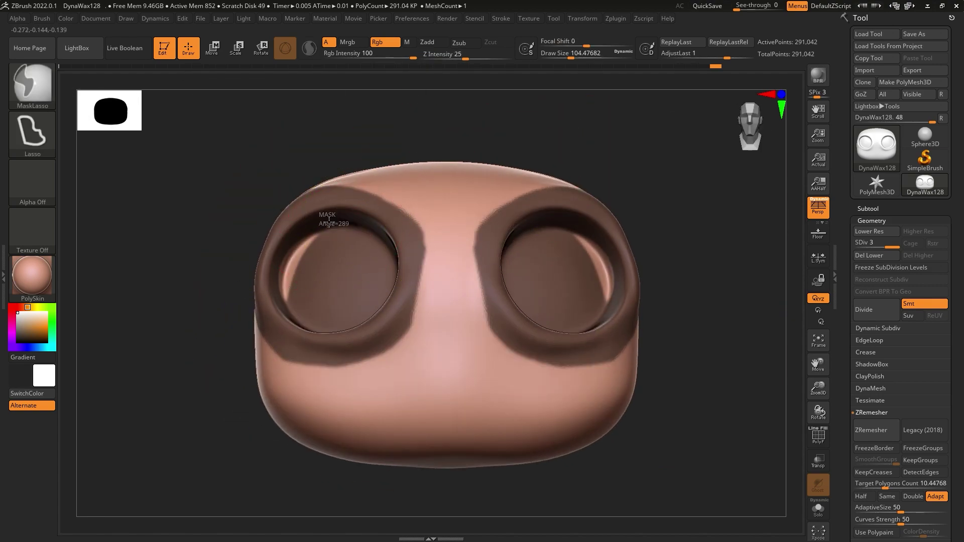
{"action": "right_click_drag", "start_coordinate": [282, 301], "coordinate": [406, 289]}
{"action": "key", "text": "ctrl+shift+a"}
- Orbit around the head to inspect both rimmed sockets, ending on a front view
{"action": "right_click_drag", "start_coordinate": [344, 323], "coordinate": [570, 83]}
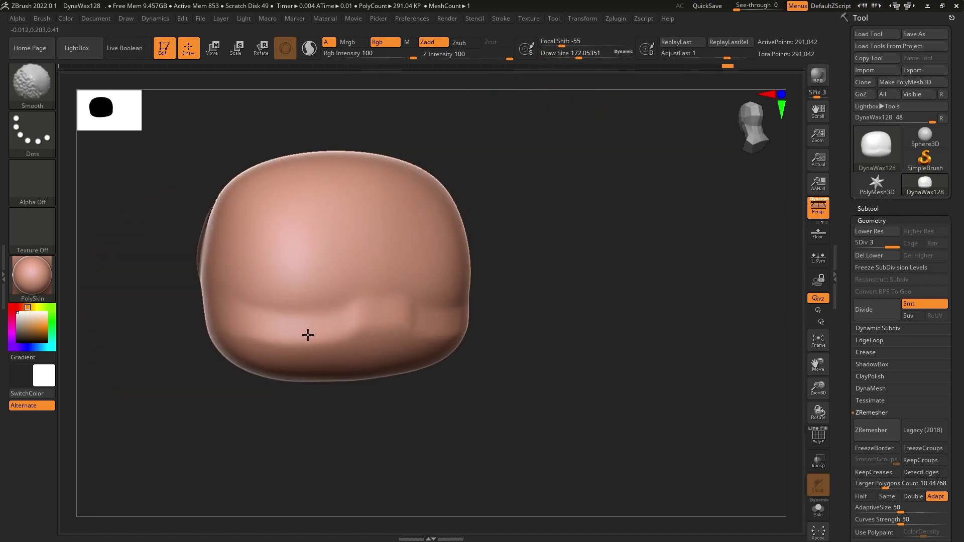
{"action": "mouse_move", "coordinate": [308, 334]}
{"action": "right_mouse_down", "text": "shift"}
{"action": "mouse_move", "coordinate": [534, 280]}
{"action": "mouse_move", "coordinate": [452, 226]}
{"action": "mouse_move", "coordinate": [431, 248]}
{"action": "right_mouse_up", "text": "shift"}
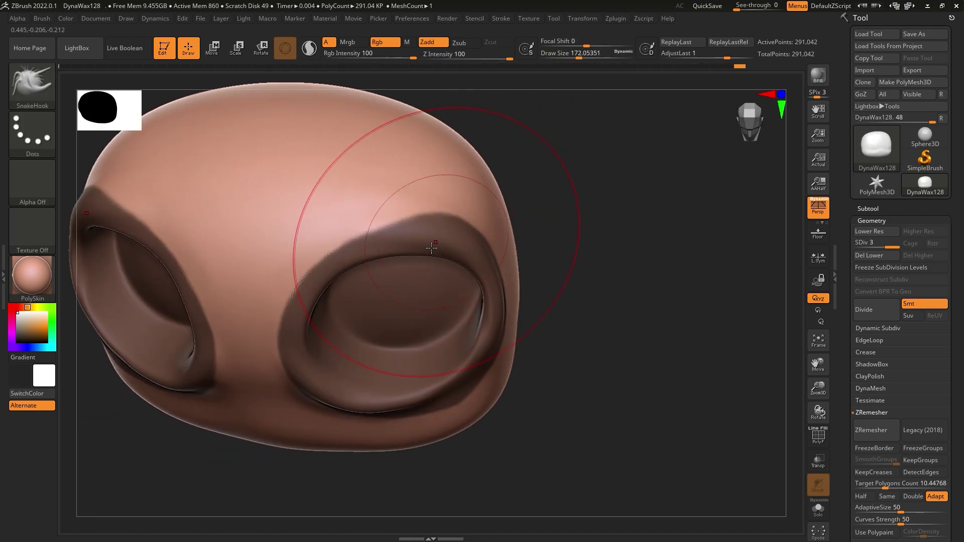
{"action": "right_click_drag", "start_coordinate": [322, 279], "coordinate": [581, 345]}
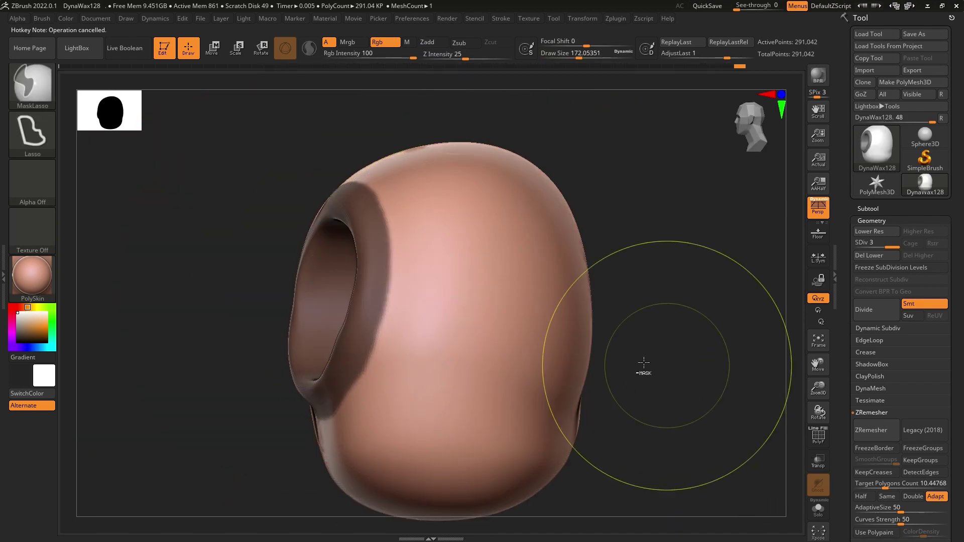
{"action": "right_click_drag", "start_coordinate": [643, 363], "coordinate": [566, 301]}
{"action": "left_click_drag", "start_coordinate": [633, 281], "coordinate": [499, 344], "text": "ctrl"}
{"action": "mouse_move", "coordinate": [499, 345]}
{"action": "right_mouse_down"}
{"action": "mouse_move", "coordinate": [564, 308]}
{"action": "mouse_move", "coordinate": [113, 91]}
{"action": "right_mouse_up"}
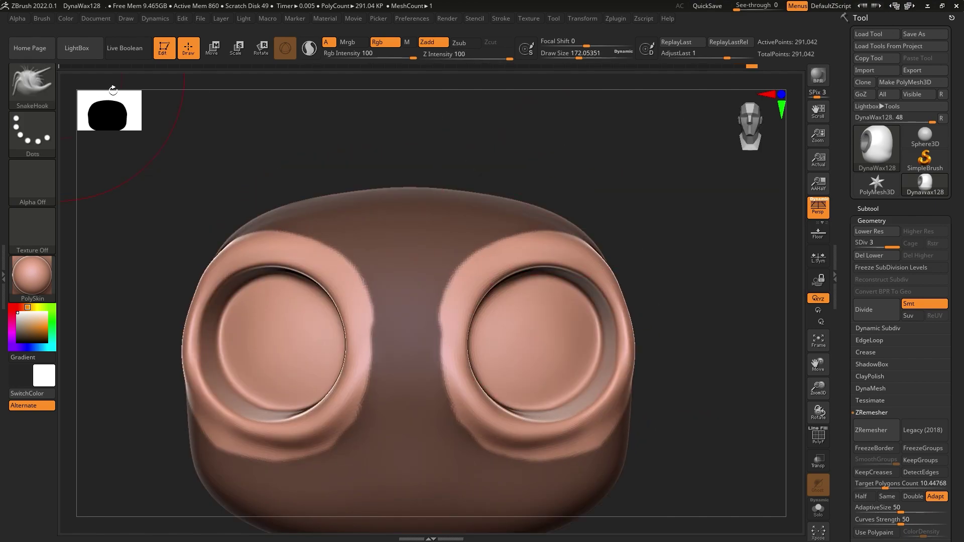
{"action": "right_click_drag", "start_coordinate": [546, 280], "coordinate": [502, 263]}
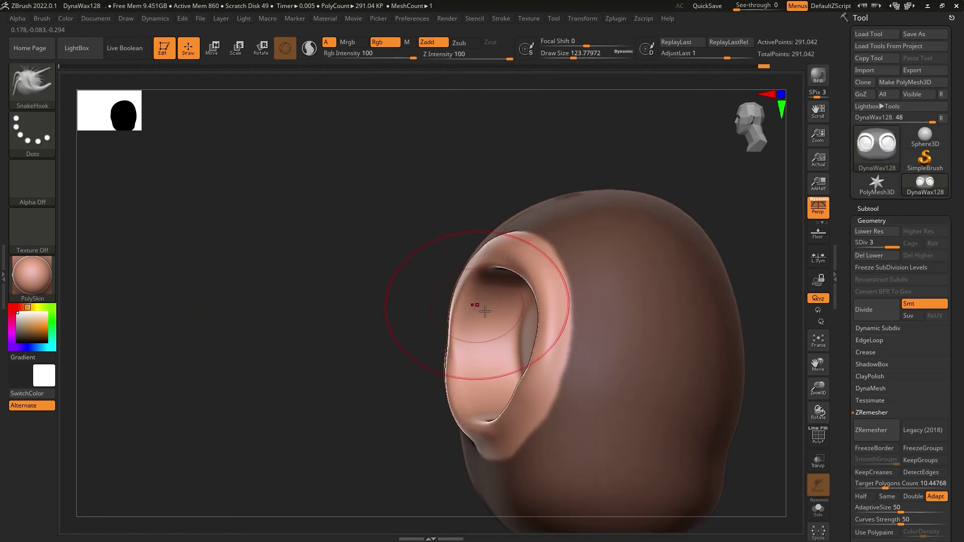
{"action": "mouse_move", "coordinate": [469, 312]}
{"action": "right_mouse_down"}
{"action": "mouse_move", "coordinate": [596, 333]}
{"action": "mouse_move", "coordinate": [531, 348]}
{"action": "mouse_move", "coordinate": [538, 83]}
{"action": "mouse_move", "coordinate": [485, 342]}
{"action": "right_mouse_up"}
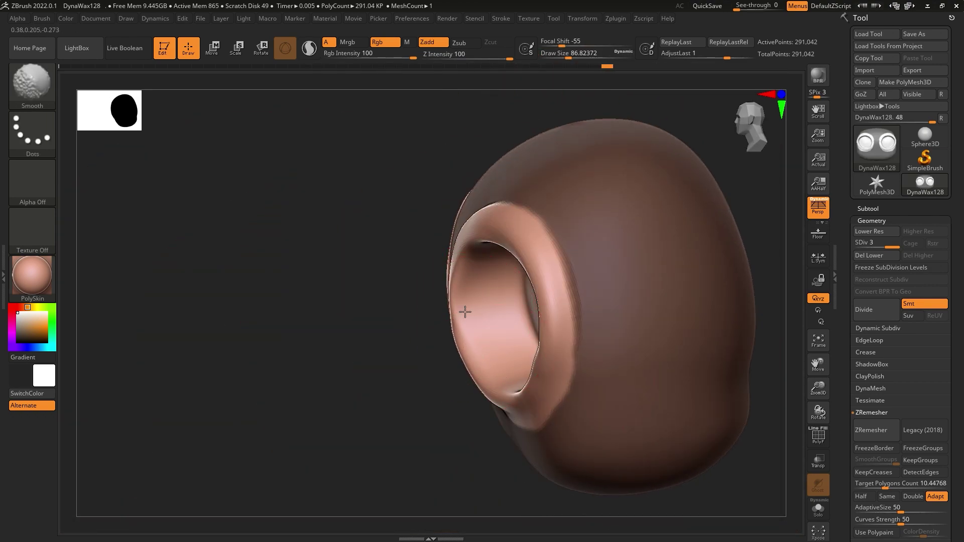
{"action": "right_click_drag", "start_coordinate": [477, 383], "coordinate": [641, 324]}
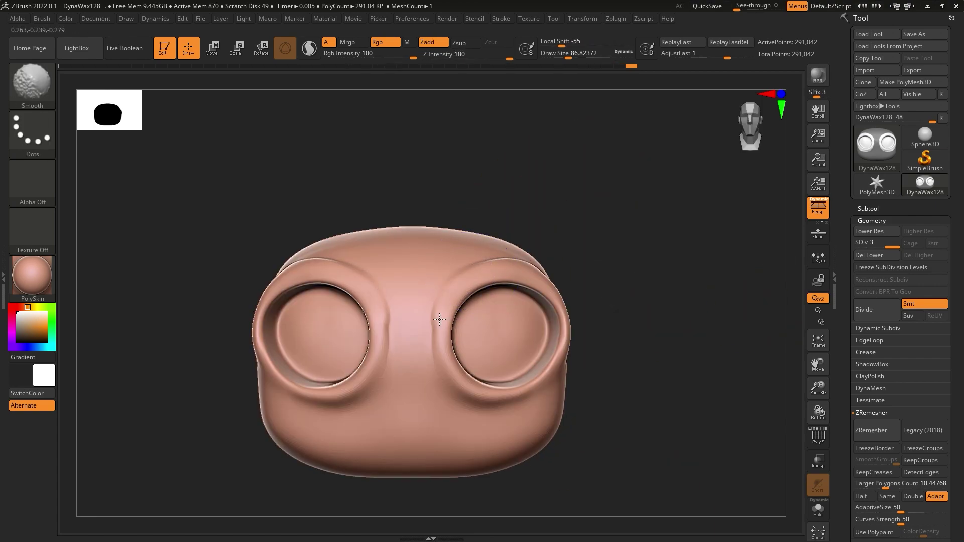
- Append a Sphere3D subtool and move it into the right eye socket
{"action": "left_click", "coordinate": [880, 210]}
{"action": "left_click", "coordinate": [924, 373]}
{"action": "left_click", "coordinate": [670, 339]}
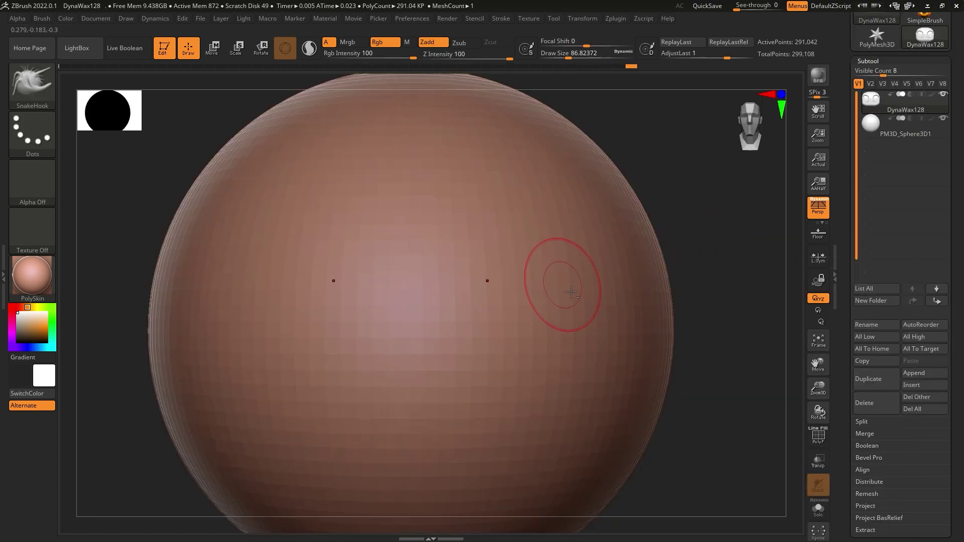
{"action": "key", "text": "w"}
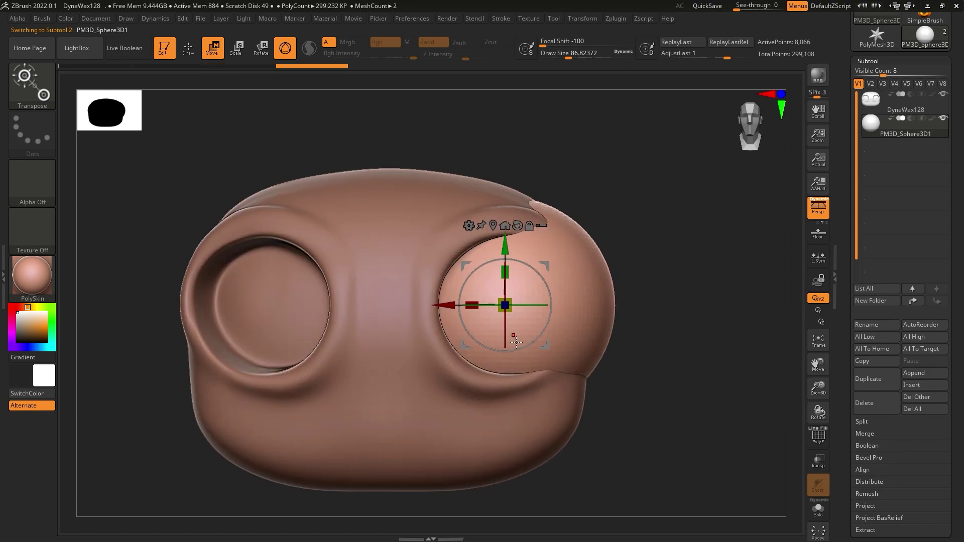
{"action": "mouse_move", "coordinate": [560, 357]}
{"action": "right_mouse_down"}
{"action": "mouse_move", "coordinate": [527, 300]}
{"action": "mouse_move", "coordinate": [491, 322]}
{"action": "mouse_move", "coordinate": [547, 308]}
{"action": "mouse_move", "coordinate": [538, 301]}
{"action": "mouse_move", "coordinate": [499, 323]}
{"action": "mouse_move", "coordinate": [582, 335]}
{"action": "right_mouse_up"}
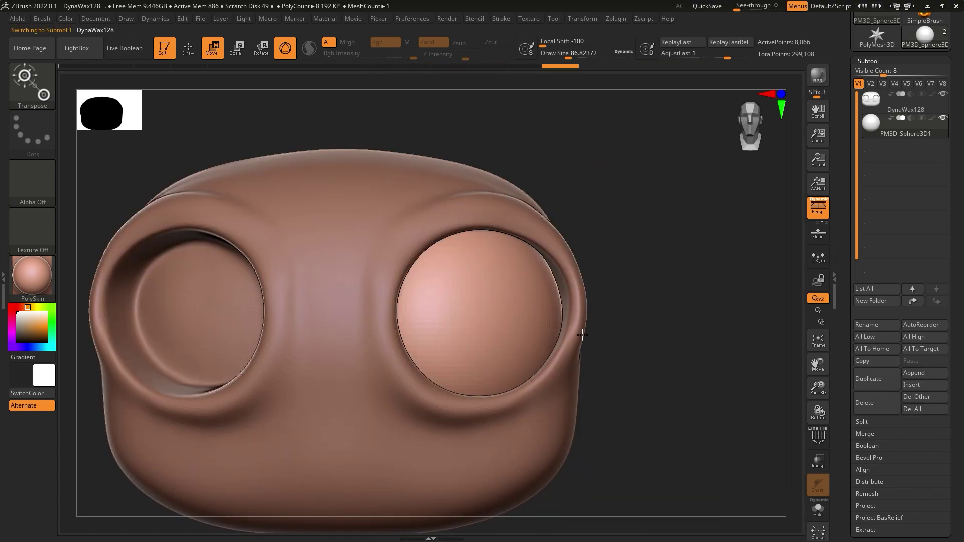
{"action": "key", "text": "b"}
{"action": "key", "text": "s"}
{"action": "key", "text": "h"}
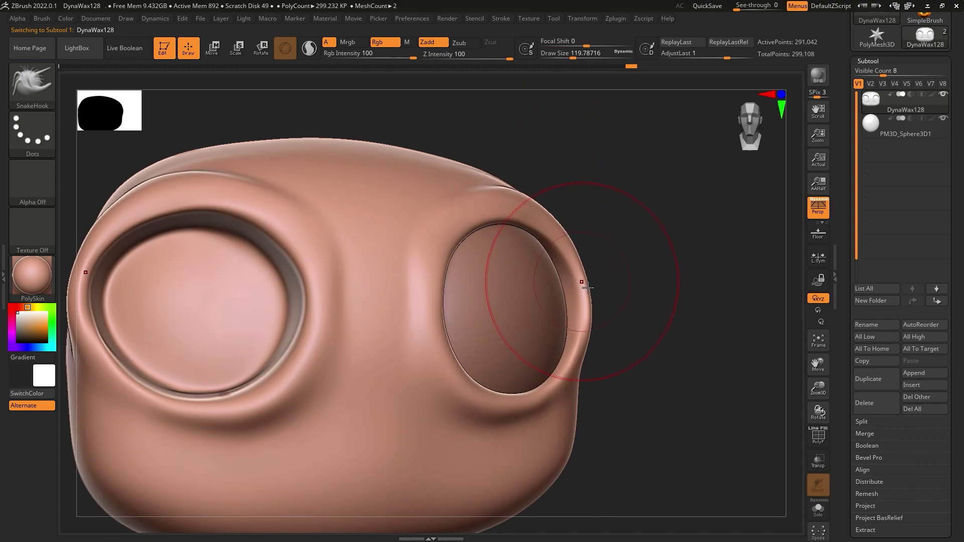
{"action": "mouse_move", "coordinate": [534, 312]}
{"action": "right_mouse_down"}
{"action": "mouse_move", "coordinate": [527, 323]}
{"action": "mouse_move", "coordinate": [562, 322]}
{"action": "right_mouse_up"}
{"action": "left_click_drag", "start_coordinate": [573, 56], "coordinate": [566, 56]}
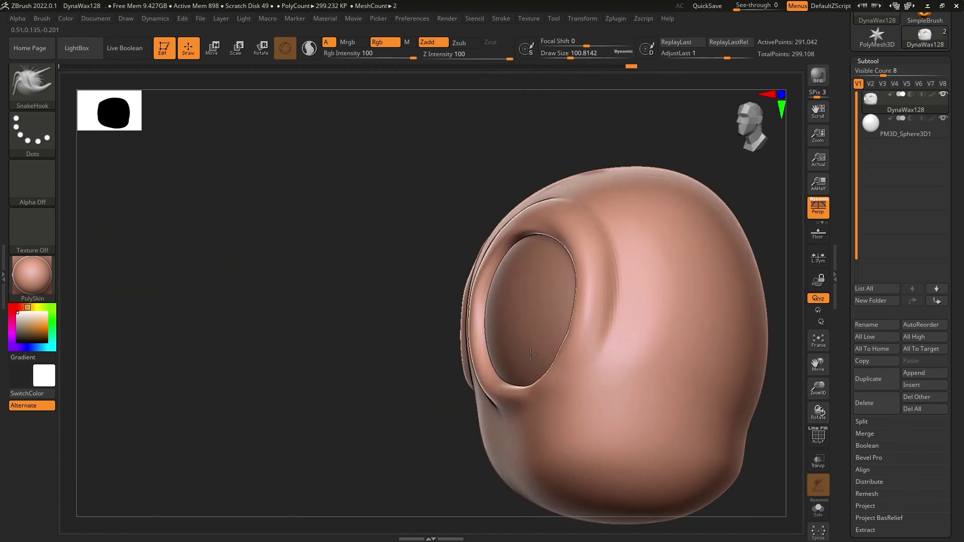
{"action": "mouse_move", "coordinate": [522, 321]}
{"action": "right_mouse_down"}
{"action": "mouse_move", "coordinate": [540, 338]}
{"action": "mouse_move", "coordinate": [540, 283]}
{"action": "right_mouse_up"}
- Subdivide the eyeball sphere and Mirror And Weld it into the left socket
{"action": "left_click", "coordinate": [540, 283], "text": "alt"}
{"action": "left_click", "coordinate": [868, 61]}
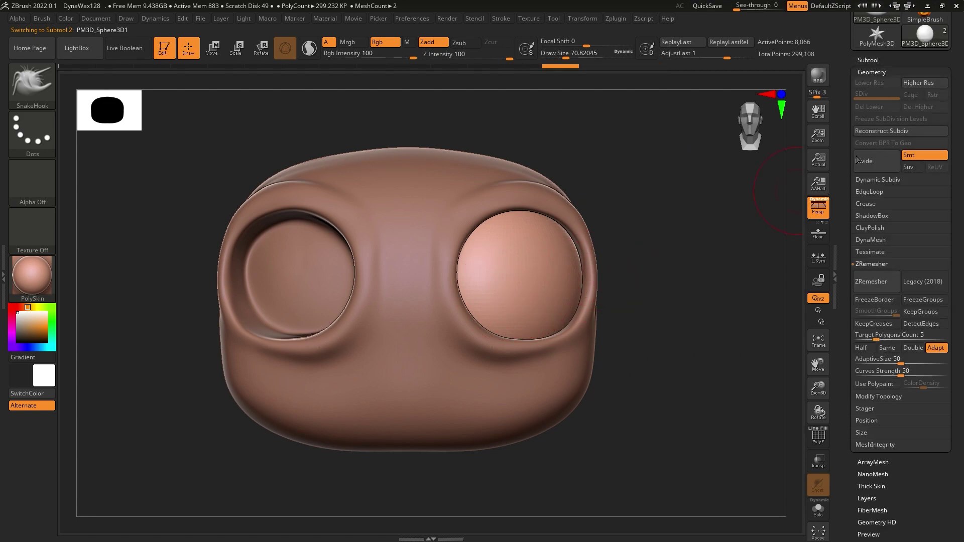
{"action": "left_click", "coordinate": [877, 312]}
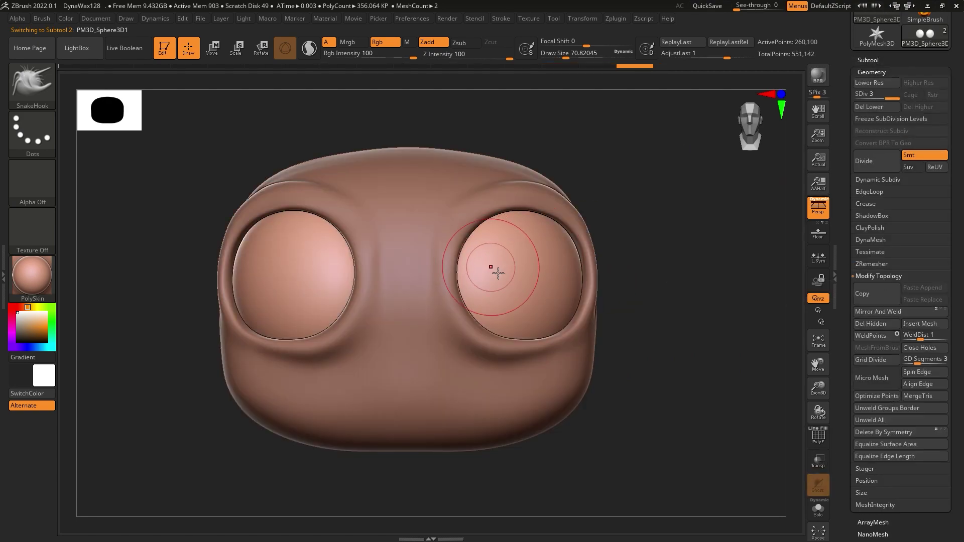
- Lasso-mask the wide mouth band on the lower face beneath the eyes
{"action": "left_click_drag", "start_coordinate": [577, 60], "coordinate": [572, 56]}
{"action": "left_click", "coordinate": [527, 170], "text": "alt"}
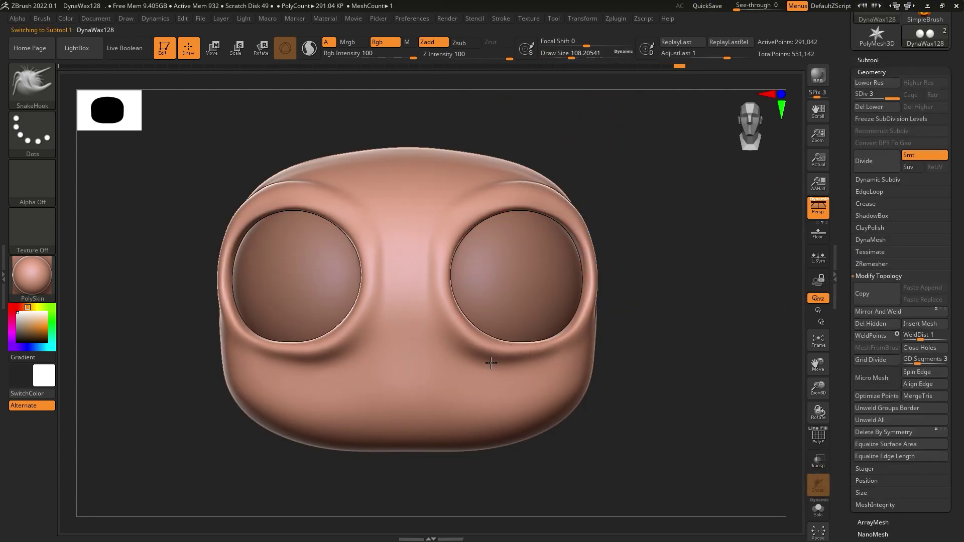
{"action": "mouse_move", "coordinate": [491, 362]}
{"action": "right_mouse_down"}
{"action": "mouse_move", "coordinate": [487, 231]}
{"action": "mouse_move", "coordinate": [521, 259]}
{"action": "right_mouse_up"}
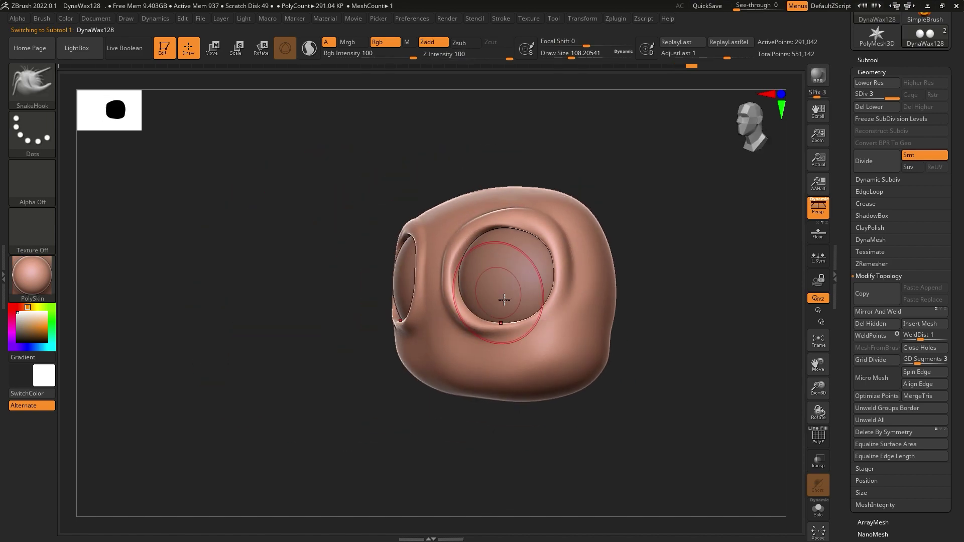
{"action": "right_click_drag", "start_coordinate": [301, 166], "coordinate": [292, 266], "text": "ctrl"}
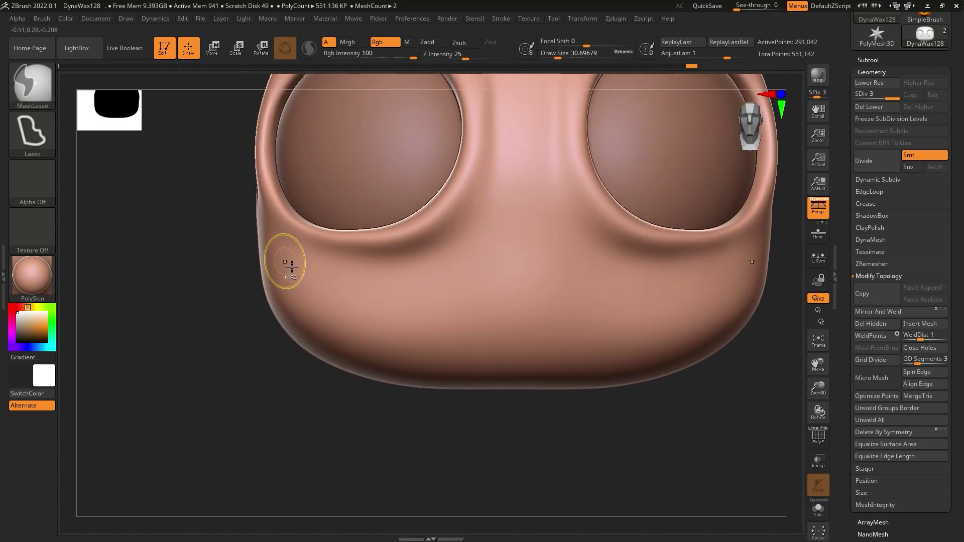
{"action": "left_click_drag", "start_coordinate": [420, 290], "coordinate": [534, 247], "text": "ctrl"}
{"action": "right_click_drag", "start_coordinate": [548, 294], "coordinate": [518, 204], "text": "ctrl"}
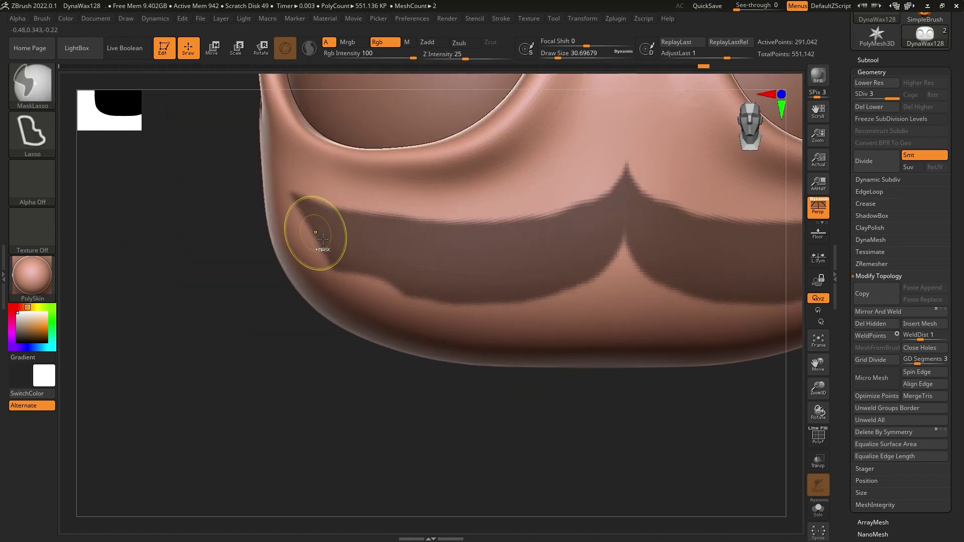
{"action": "left_click_drag", "start_coordinate": [484, 317], "coordinate": [703, 236], "text": "ctrl"}
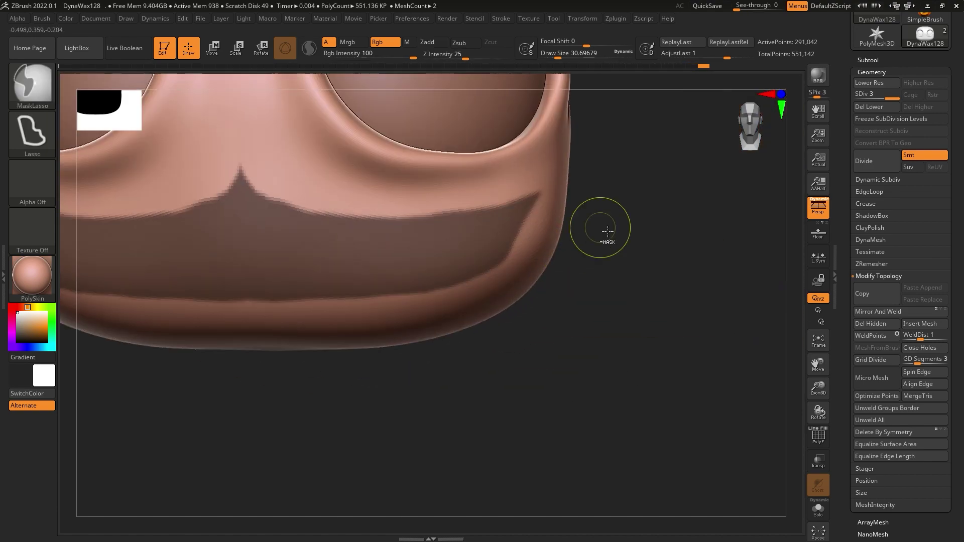
{"action": "right_click_drag", "start_coordinate": [505, 280], "coordinate": [615, 301], "text": "ctrl"}
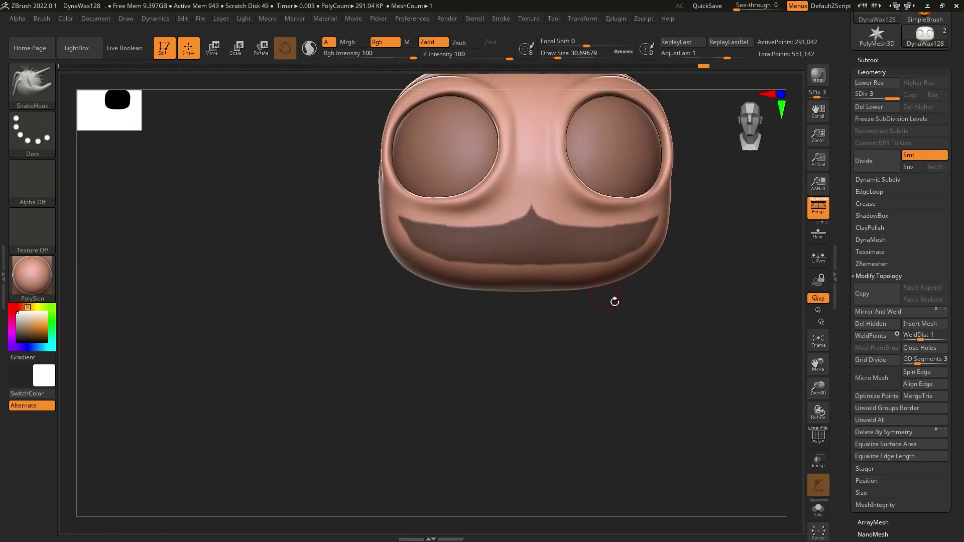
{"action": "left_click_drag", "start_coordinate": [615, 302], "coordinate": [688, 315]}
- Invert the mask, push the mouth band back in depth, then clear the mask
{"action": "left_click", "coordinate": [646, 334], "text": "ctrl"}
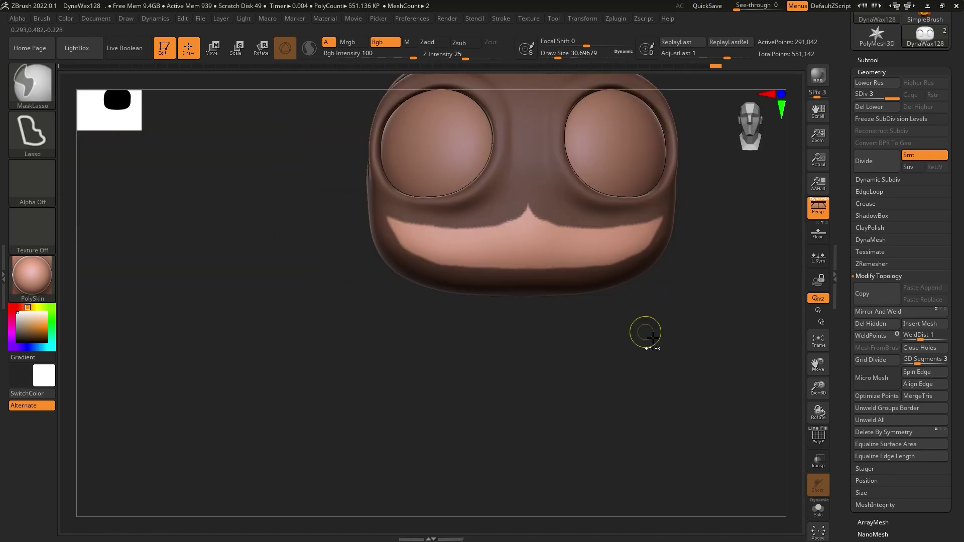
{"action": "left_click", "coordinate": [211, 47]}
{"action": "mouse_move", "coordinate": [703, 251]}
{"action": "left_mouse_down"}
{"action": "mouse_move", "coordinate": [556, 248]}
{"action": "mouse_move", "coordinate": [618, 316]}
{"action": "mouse_move", "coordinate": [590, 234]}
{"action": "mouse_move", "coordinate": [602, 235]}
{"action": "mouse_move", "coordinate": [582, 233]}
{"action": "left_mouse_up"}
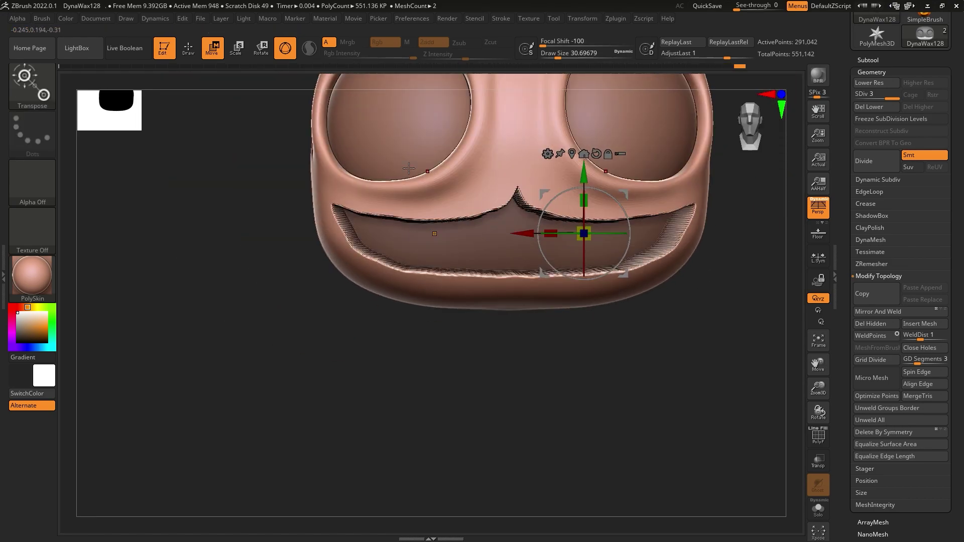
{"action": "key", "text": "b"}
- Select the SnakeHook brush at a size of about 65 with the face turned front
{"action": "key", "text": "s"}
{"action": "key", "text": "h"}
{"action": "mouse_move", "coordinate": [266, 170]}
{"action": "left_mouse_down", "text": "ctrl"}
{"action": "mouse_move", "coordinate": [277, 178]}
{"action": "mouse_move", "coordinate": [236, 201]}
{"action": "left_mouse_up", "text": "ctrl"}
{"action": "scroll", "coordinate": [474, 273], "scroll_direction": "up", "scroll_amount": 5}
{"action": "left_click_drag", "start_coordinate": [556, 58], "coordinate": [570, 60]}
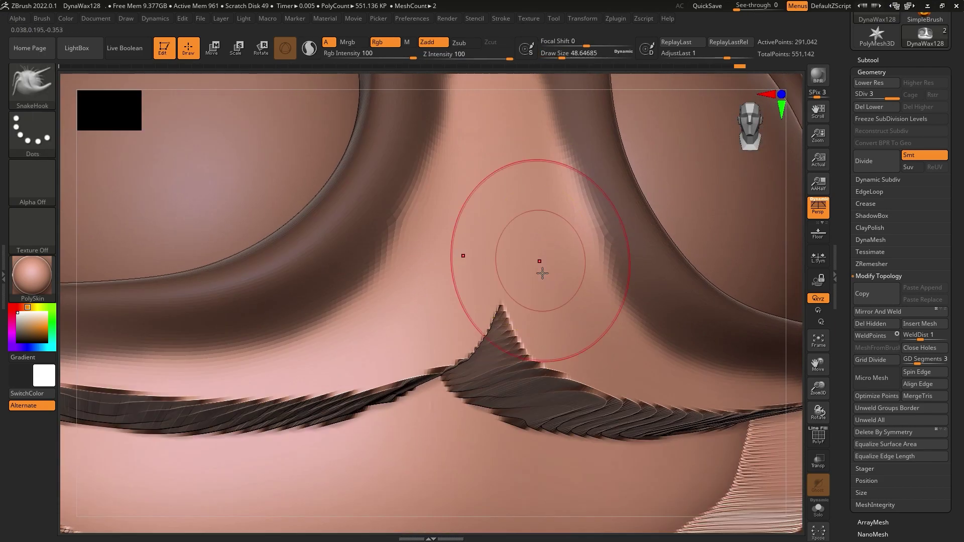
- Undo recent mouth edits and smooth the surface from a straight front view
{"action": "key", "text": "ctrl+z"}
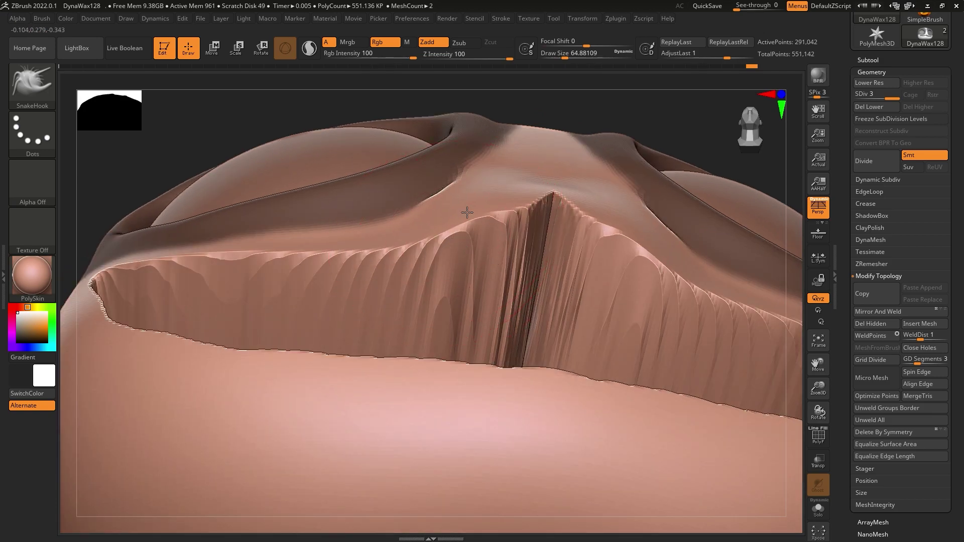
{"action": "key", "text": "ctrl+z"}
{"action": "key", "text": "ctrl+z"}
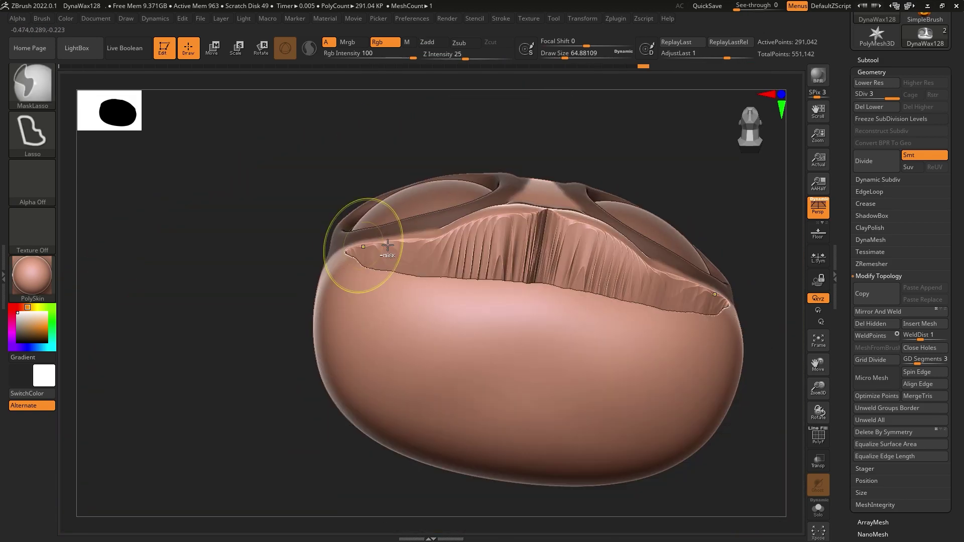
{"action": "key", "text": "ctrl+shift+z"}
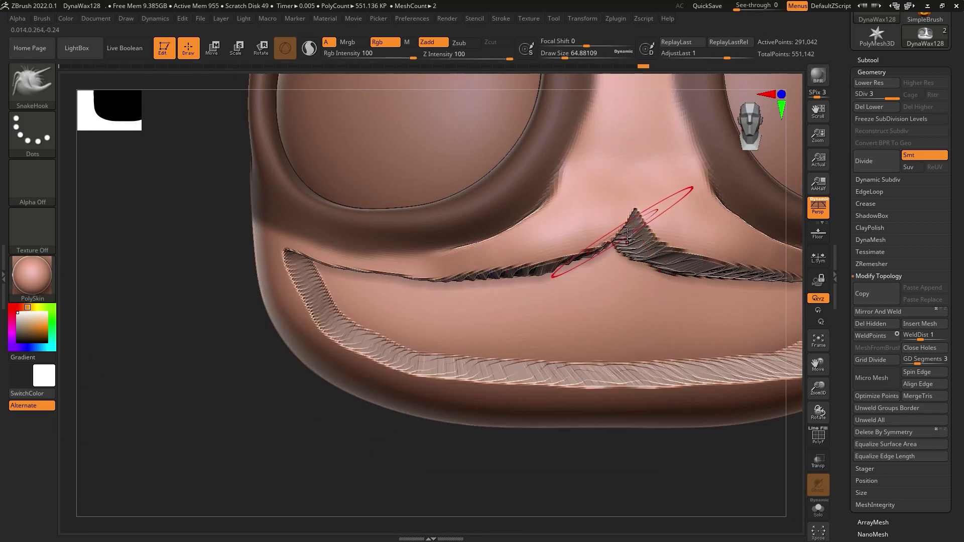
{"action": "right_click_drag", "start_coordinate": [586, 244], "coordinate": [509, 246], "text": "shift"}
{"action": "key", "text": "ctrl+shift+z"}
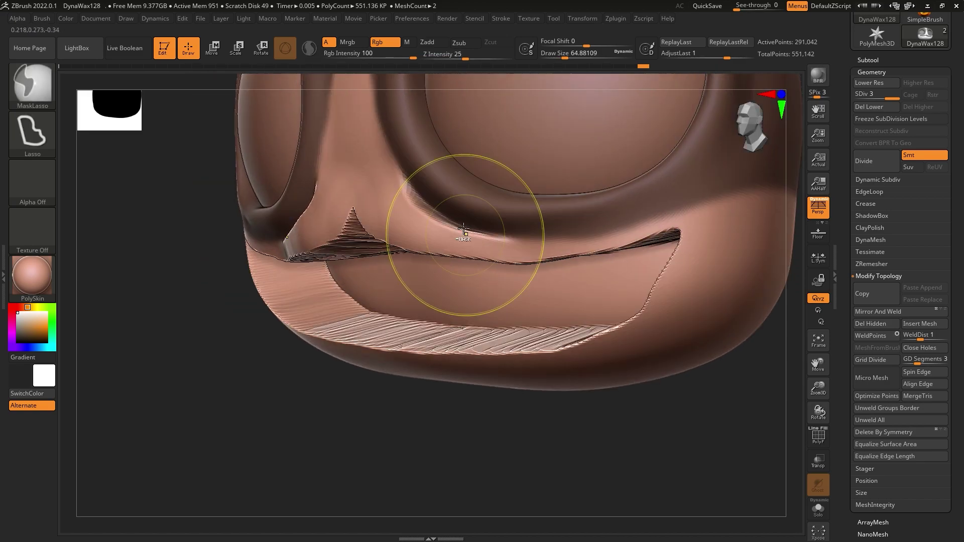
{"action": "key", "text": "ctrl+shift+z"}
- Pick ClayBuildup and step through the history to the carved grin shape
{"action": "key", "text": "ctrl+shift+z"}
{"action": "key", "text": "ctrl+shift+z"}
{"action": "key", "text": "ctrl+shift+z"}
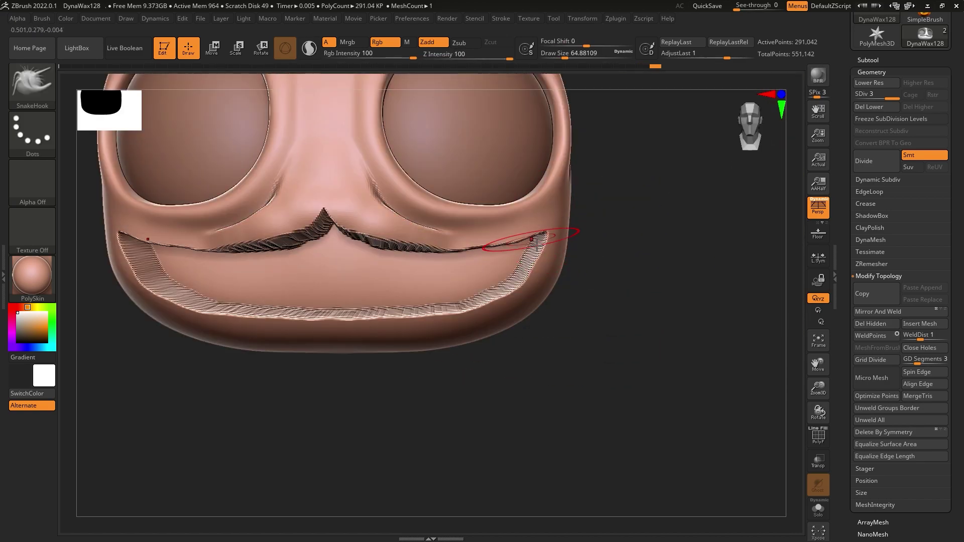
{"action": "key", "text": "b"}
{"action": "key", "text": "c"}
{"action": "key", "text": "b"}
{"action": "key", "text": "ctrl+shift+z"}
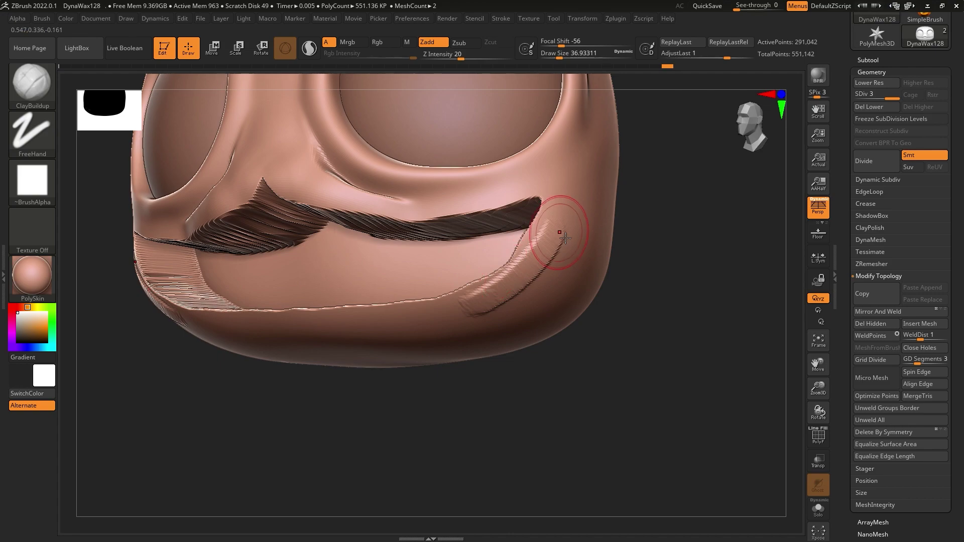
{"action": "key", "text": "ctrl+z"}
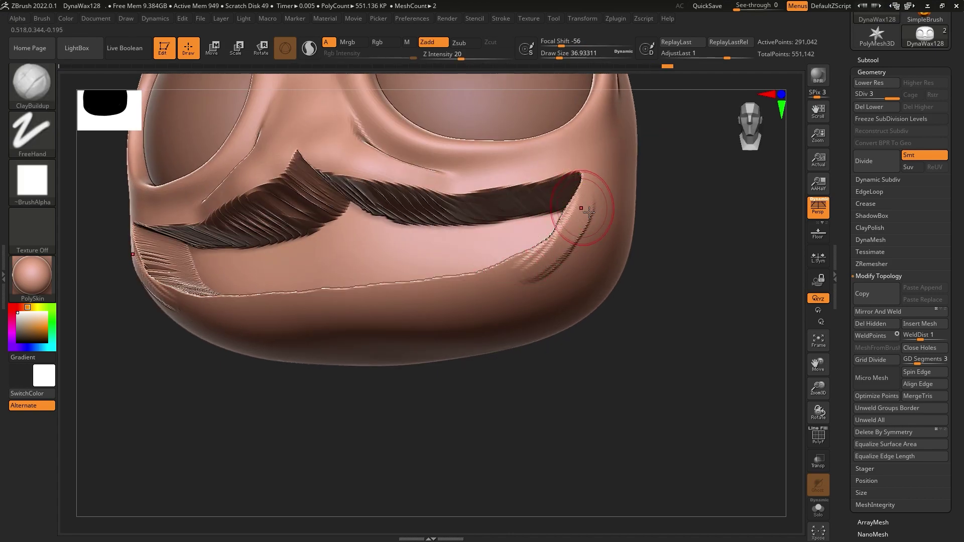
{"action": "key", "text": "ctrl+shift+z"}
{"action": "key", "text": "ctrl+shift+z"}
{"action": "key", "text": "ctrl+shift+z"}
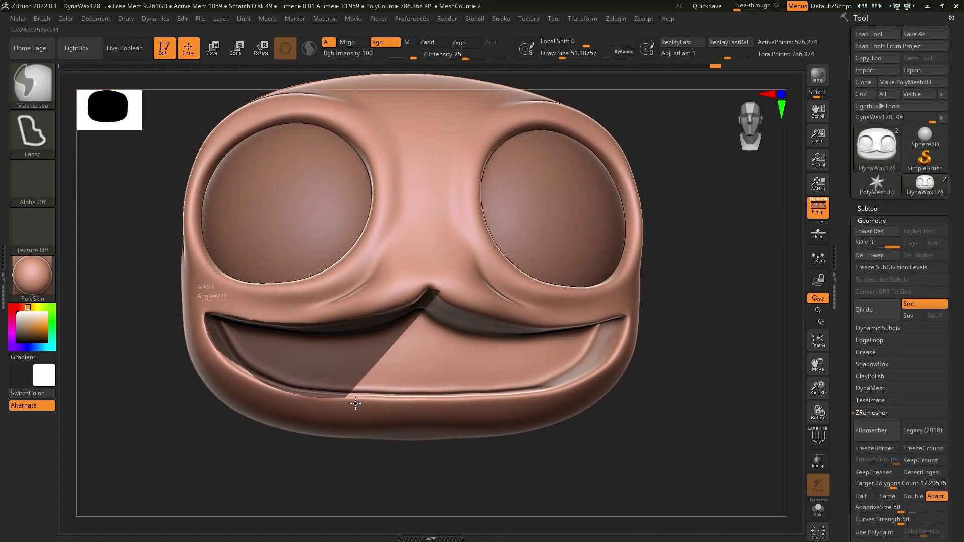
{"action": "key", "text": "ctrl+shift+z"}
- Refine the grin's lip edge using lasso masks from side and front views
{"action": "key", "text": "ctrl+shift+z"}
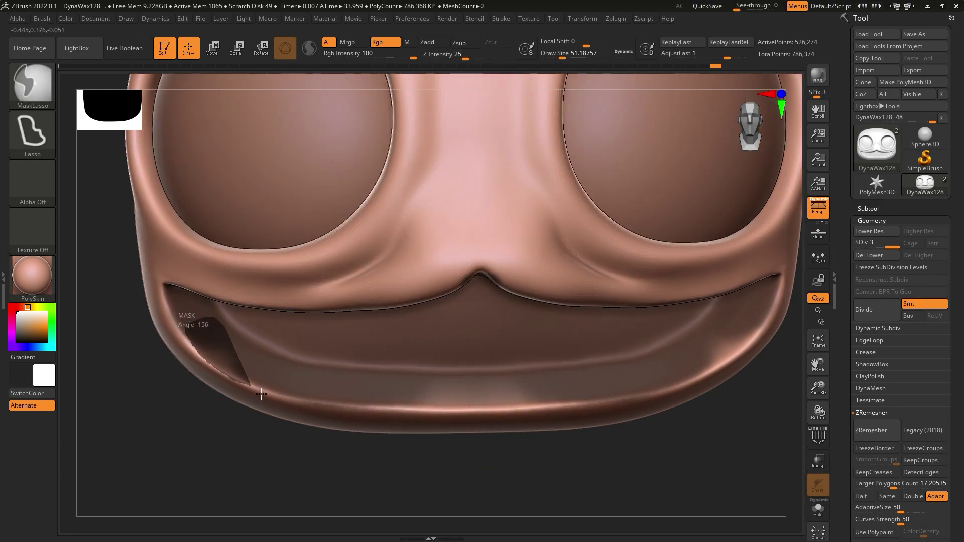
{"action": "key", "text": "ctrl+shift+z"}
{"action": "key", "text": "ctrl+shift+z"}
{"action": "key", "text": "ctrl+shift+z"}
{"action": "key", "text": "ctrl+shift+z"}
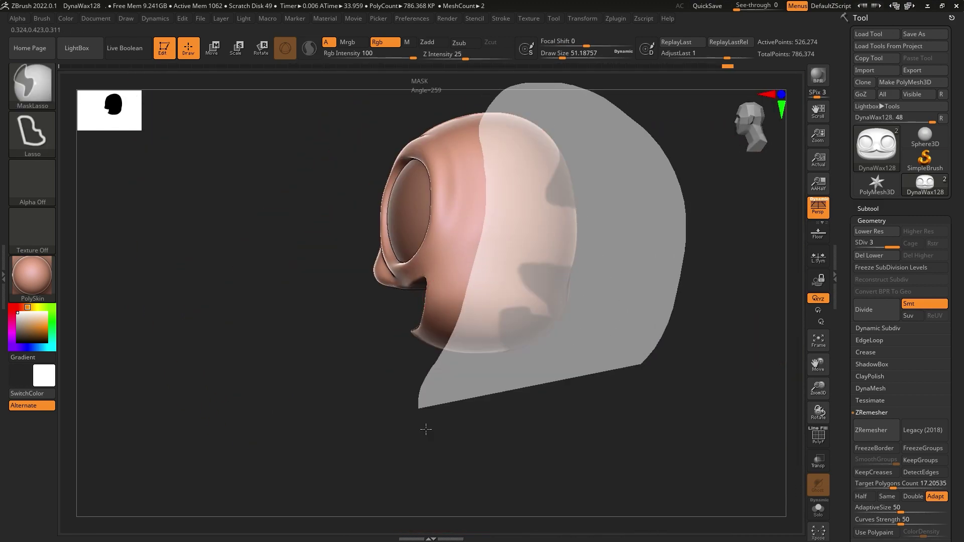
{"action": "key", "text": "ctrl+shift+z"}
{"action": "key", "text": "ctrl+shift+z"}
{"action": "key", "text": "ctrl+shift+z"}
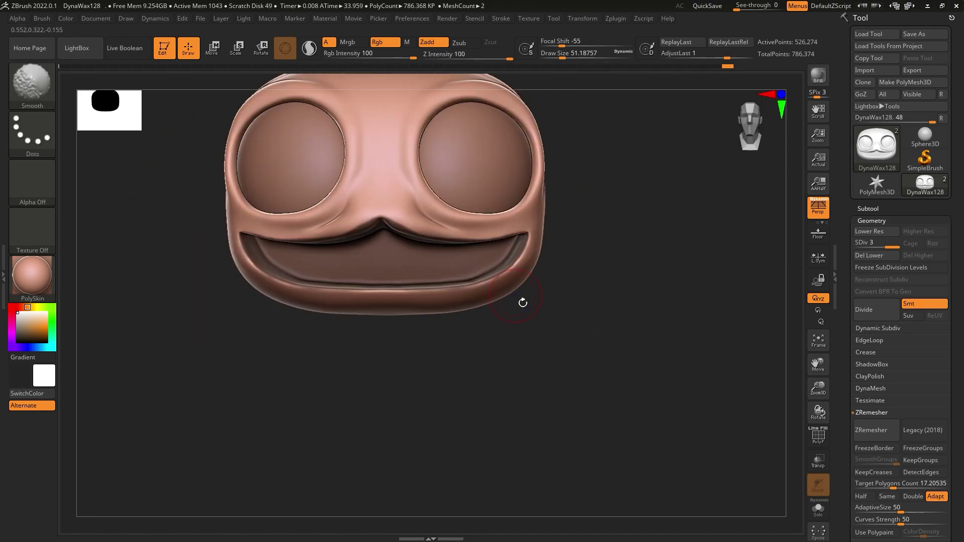
{"action": "key", "text": "ctrl+shift+z"}
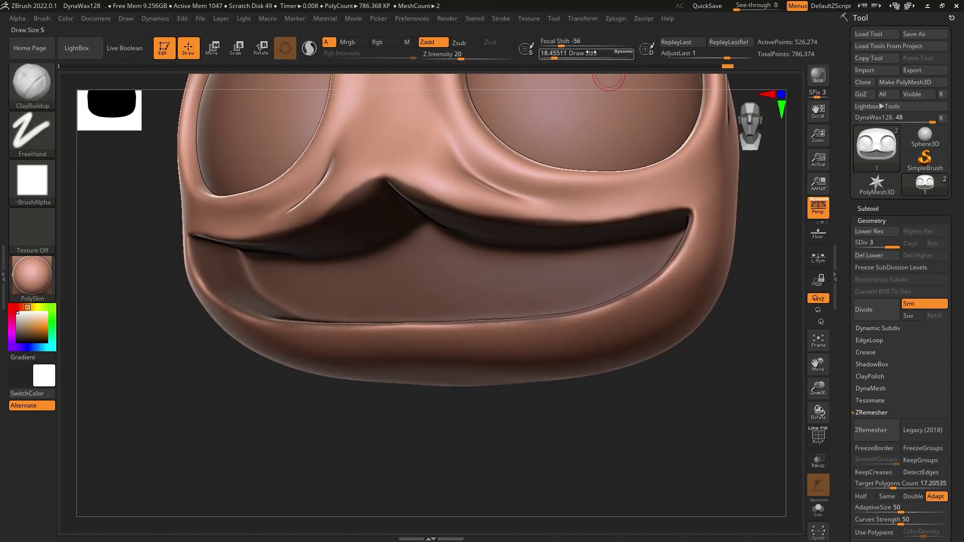
- Inspect the carved grin from angled, close-up and rear views, then open the Append mesh list
{"action": "left_click_drag", "start_coordinate": [672, 286], "coordinate": [624, 286]}
{"action": "mouse_move", "coordinate": [559, 86]}
{"action": "left_mouse_down"}
{"action": "mouse_move", "coordinate": [744, 195]}
{"action": "mouse_move", "coordinate": [665, 260]}
{"action": "left_mouse_up"}
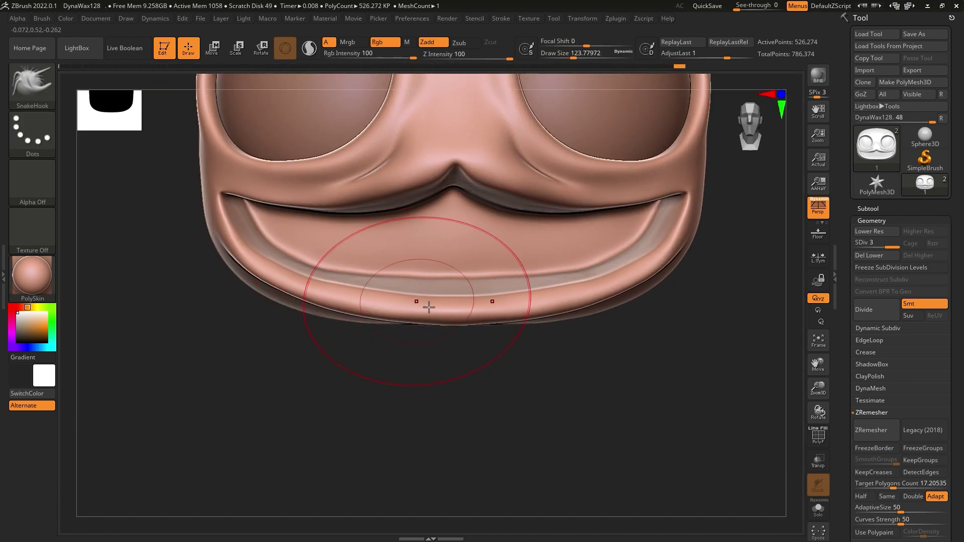
{"action": "mouse_move", "coordinate": [712, 265]}
{"action": "left_mouse_down"}
{"action": "mouse_move", "coordinate": [607, 243]}
{"action": "mouse_move", "coordinate": [612, 282]}
{"action": "mouse_move", "coordinate": [546, 261]}
{"action": "left_mouse_up"}
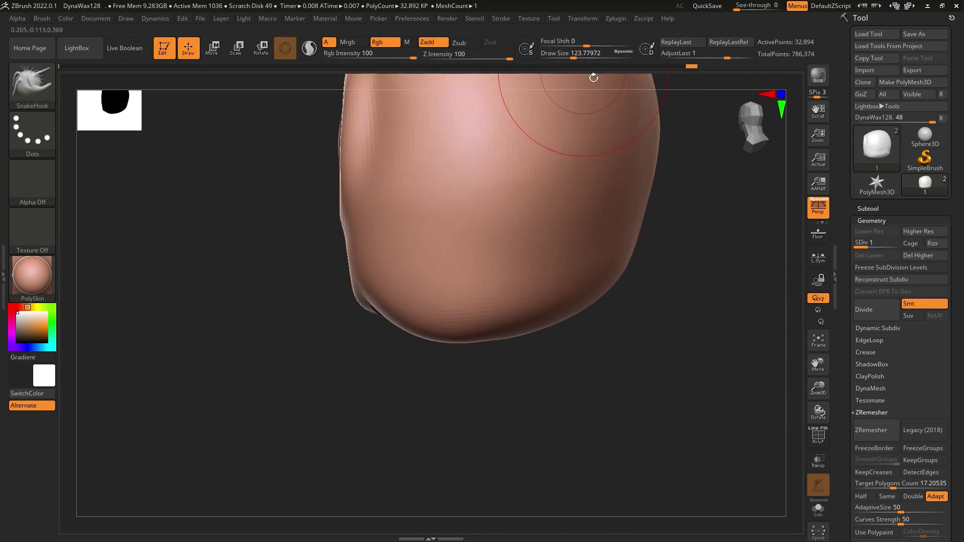
{"action": "left_click_drag", "start_coordinate": [585, 58], "coordinate": [588, 58]}
{"action": "left_click_drag", "start_coordinate": [673, 211], "coordinate": [569, 255]}
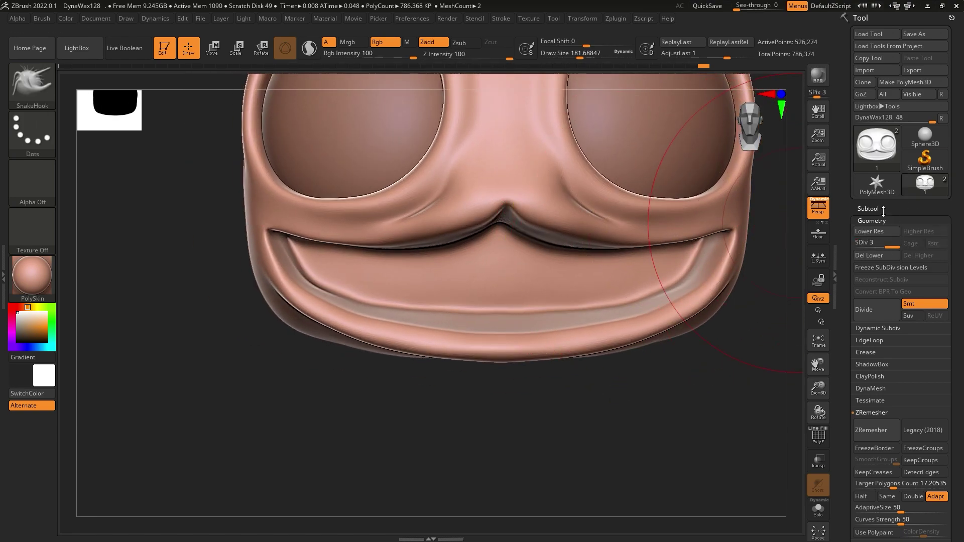
{"action": "left_click", "coordinate": [924, 373]}
- Append a Sphere3D, shrink it to nose size and move it onto the face
{"action": "left_click", "coordinate": [578, 329]}
{"action": "key", "text": "w"}
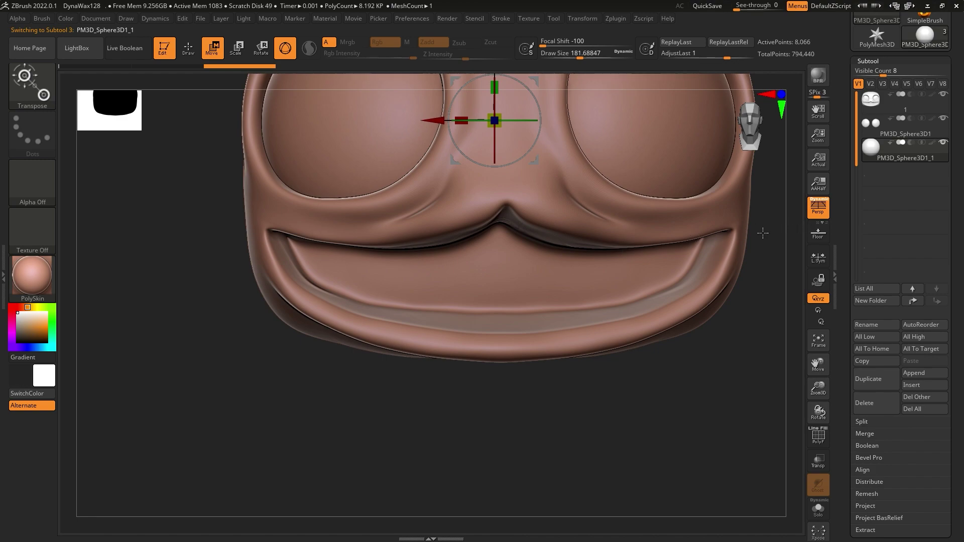
{"action": "key", "text": "p"}
{"action": "left_click_drag", "start_coordinate": [728, 302], "coordinate": [593, 183]}
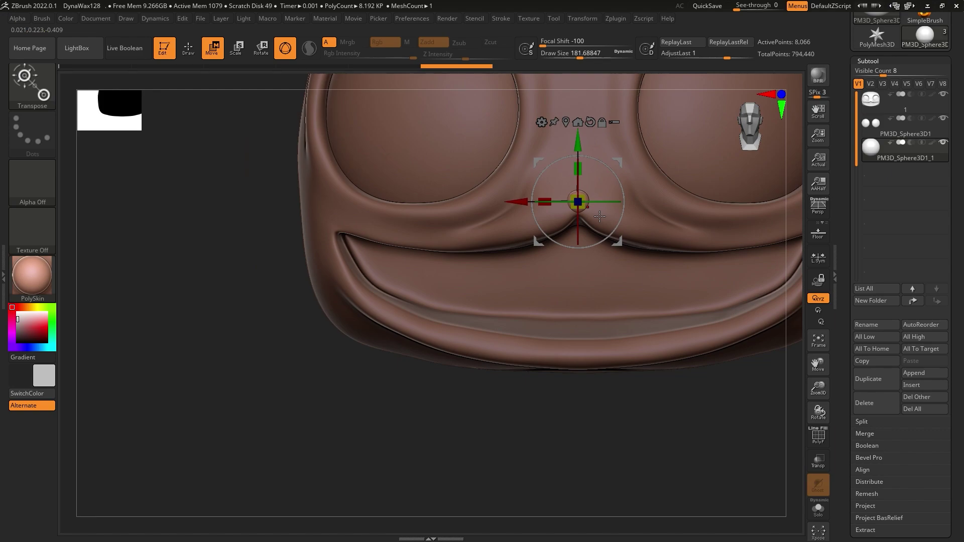
{"action": "left_click_drag", "start_coordinate": [578, 202], "coordinate": [634, 232]}
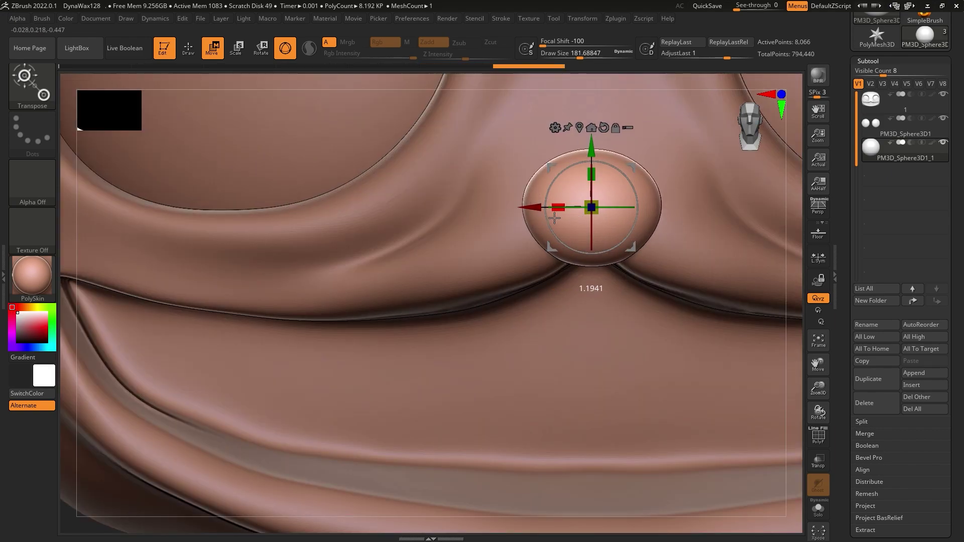
{"action": "left_click_drag", "start_coordinate": [554, 217], "coordinate": [620, 235]}
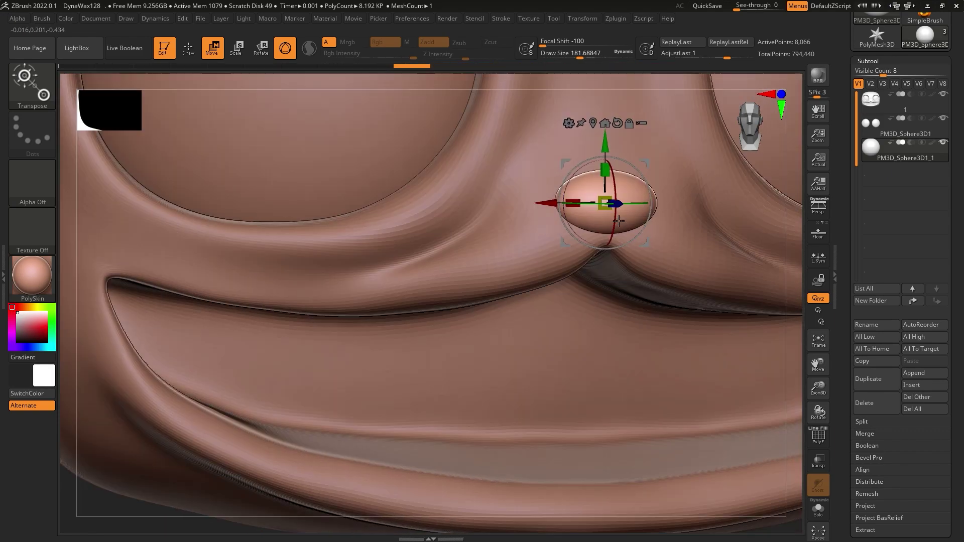
{"action": "left_click_drag", "start_coordinate": [628, 125], "coordinate": [295, 153]}
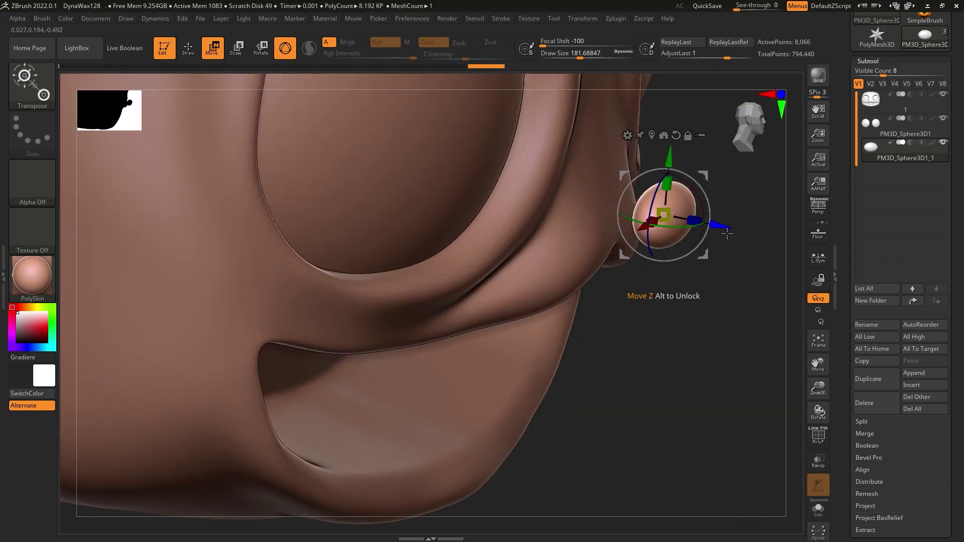
- Stretch the nose into a flattened oval with a smaller SnakeHook brush
{"action": "key", "text": "b"}
{"action": "key", "text": "s"}
{"action": "key", "text": "h"}
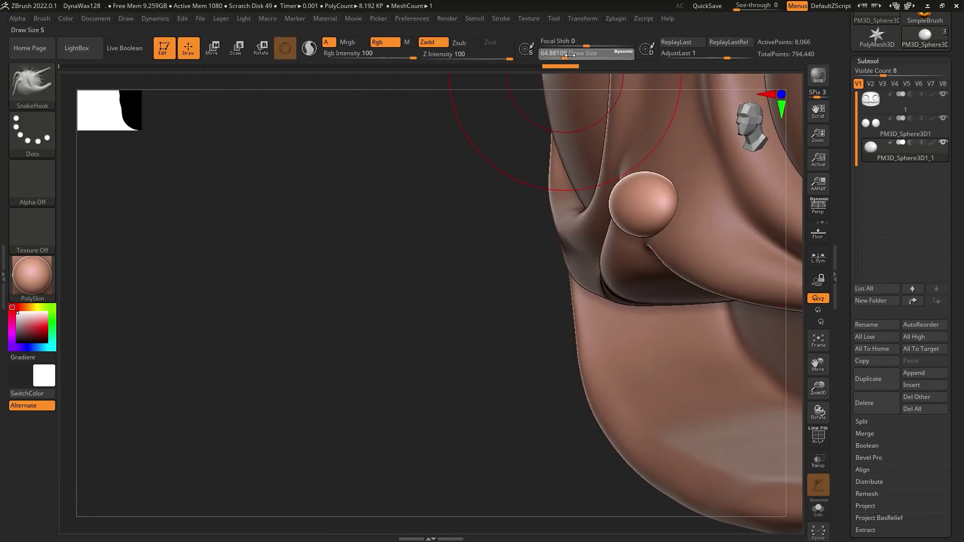
{"action": "left_click_drag", "start_coordinate": [564, 57], "coordinate": [593, 46]}
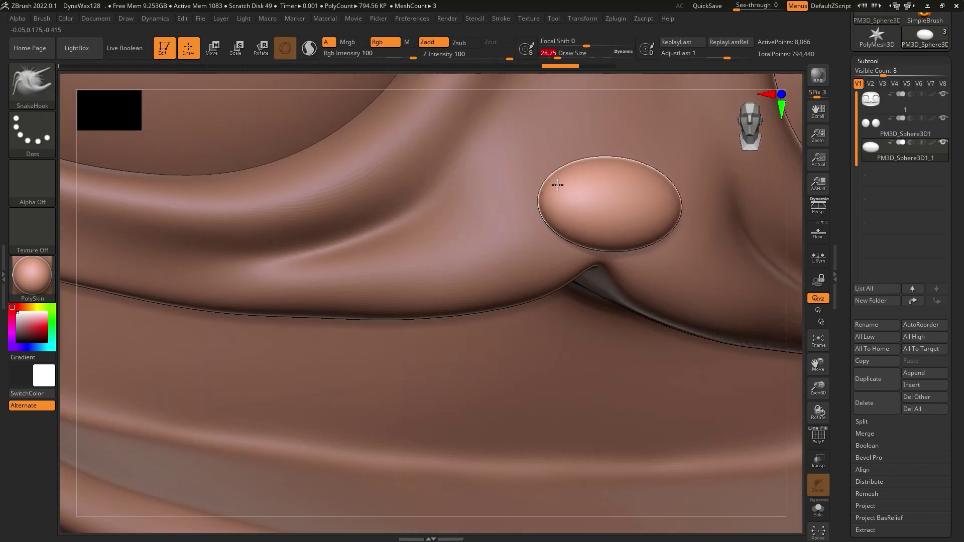
{"action": "mouse_move", "coordinate": [561, 222]}
{"action": "right_mouse_down"}
{"action": "mouse_move", "coordinate": [594, 155]}
{"action": "mouse_move", "coordinate": [617, 157]}
{"action": "mouse_move", "coordinate": [631, 217]}
{"action": "right_mouse_up"}
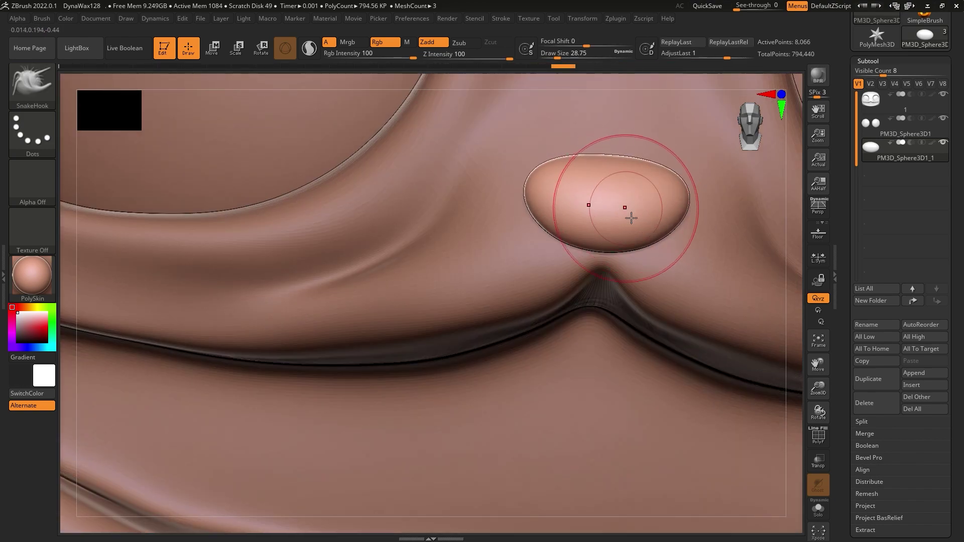
{"action": "scroll", "coordinate": [644, 132], "scroll_direction": "down", "scroll_amount": 5}
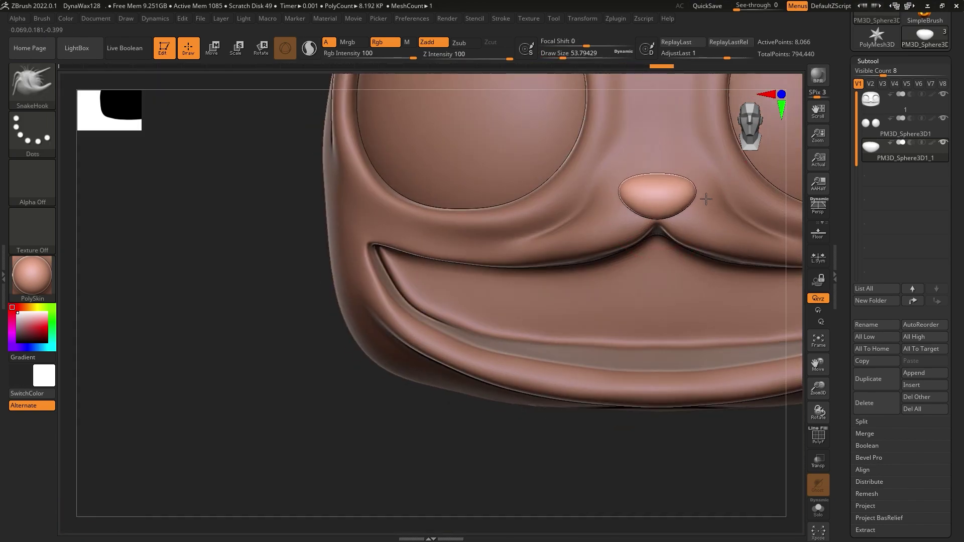
{"action": "scroll", "coordinate": [618, 194], "scroll_direction": "down", "scroll_amount": 5}
{"action": "left_click", "coordinate": [693, 226], "text": "alt"}
- Set up the DamStandard brush in Zsub mode at Z Intensity 15
{"action": "key", "text": "f"}
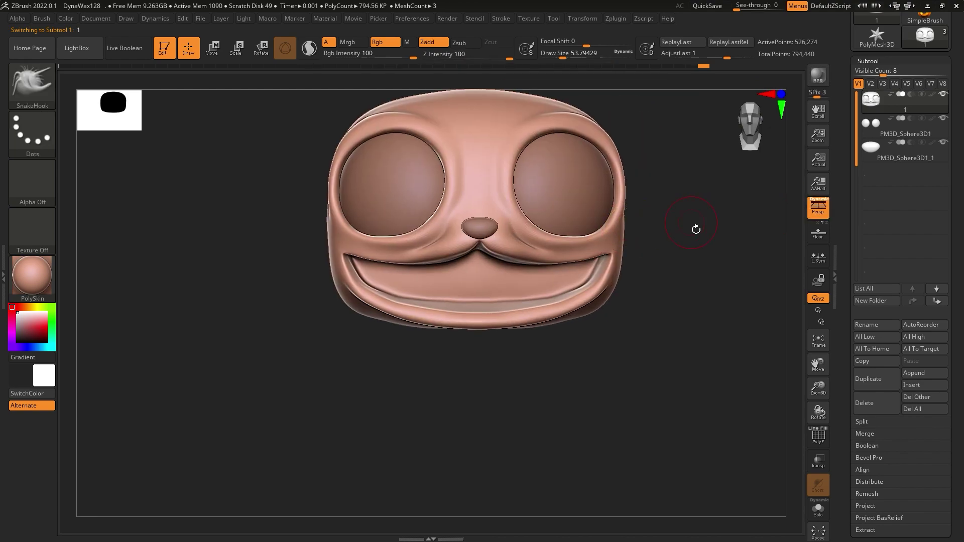
{"action": "key", "text": "p"}
{"action": "right_click_drag", "start_coordinate": [645, 235], "coordinate": [641, 240]}
{"action": "scroll", "coordinate": [629, 223], "scroll_direction": "up", "scroll_amount": 2}
{"action": "scroll", "coordinate": [629, 223], "scroll_direction": "up", "scroll_amount": 3}
{"action": "key", "text": "b"}
{"action": "key", "text": "d"}
{"action": "key", "text": "s"}
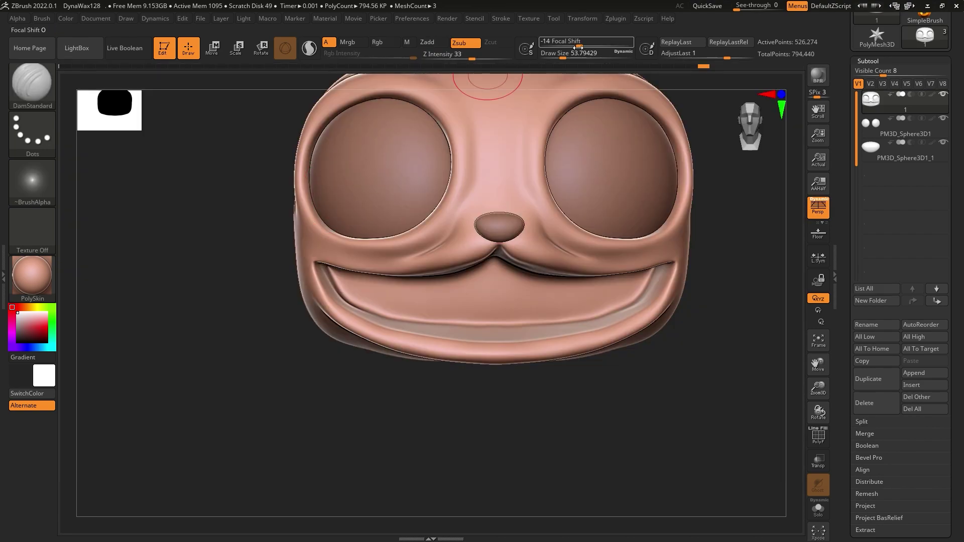
{"action": "scroll", "coordinate": [501, 200], "scroll_direction": "up", "scroll_amount": 2}
{"action": "scroll", "coordinate": [576, 159], "scroll_direction": "up", "scroll_amount": 2}
{"action": "mouse_move", "coordinate": [577, 246]}
{"action": "right_mouse_down"}
{"action": "mouse_move", "coordinate": [591, 226]}
{"action": "mouse_move", "coordinate": [536, 195]}
{"action": "right_mouse_up"}
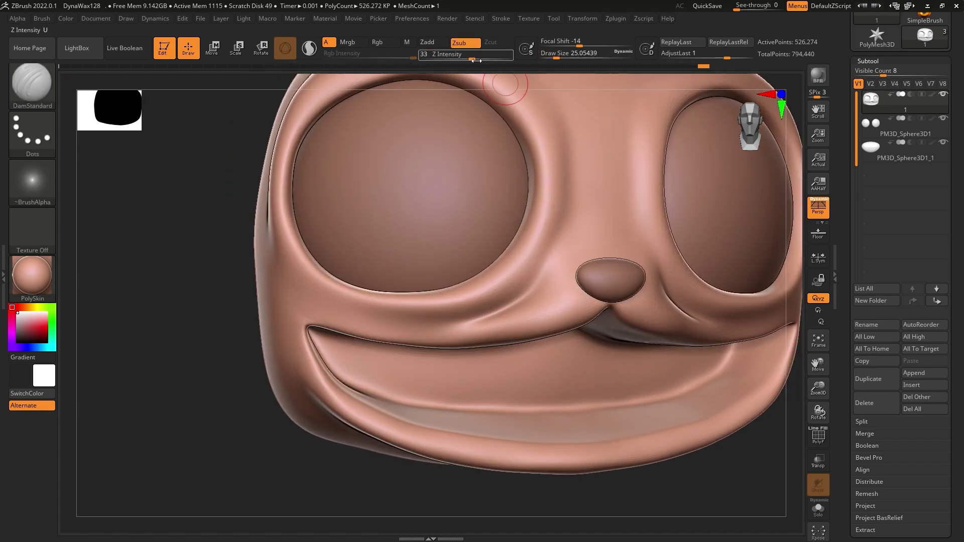
{"action": "left_click_drag", "start_coordinate": [476, 60], "coordinate": [456, 60]}
- Carve a crease under the left eye socket and soften it along the nose bridge
{"action": "right_click_drag", "start_coordinate": [533, 245], "coordinate": [594, 165]}
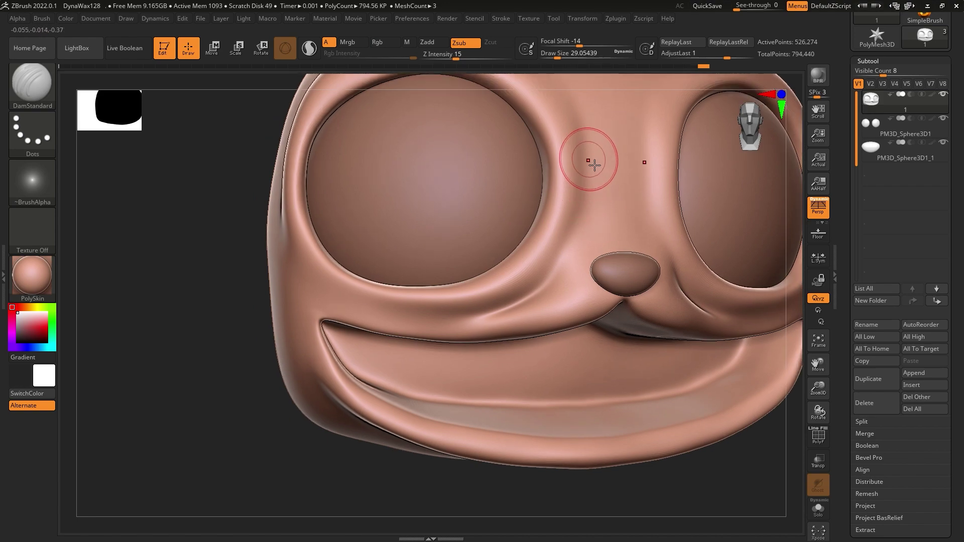
{"action": "left_click_drag", "start_coordinate": [426, 318], "coordinate": [456, 337]}
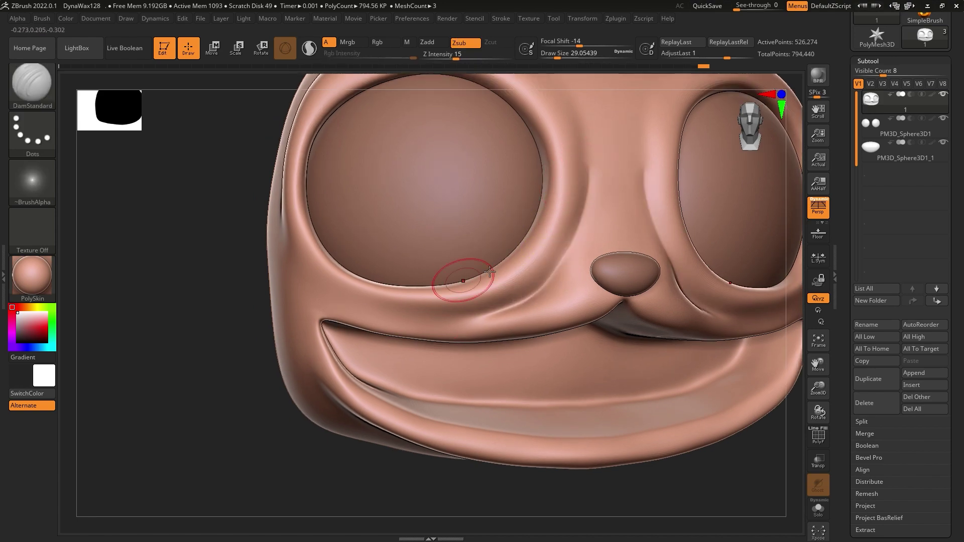
{"action": "left_click_drag", "start_coordinate": [600, 169], "coordinate": [453, 312], "text": "shift"}
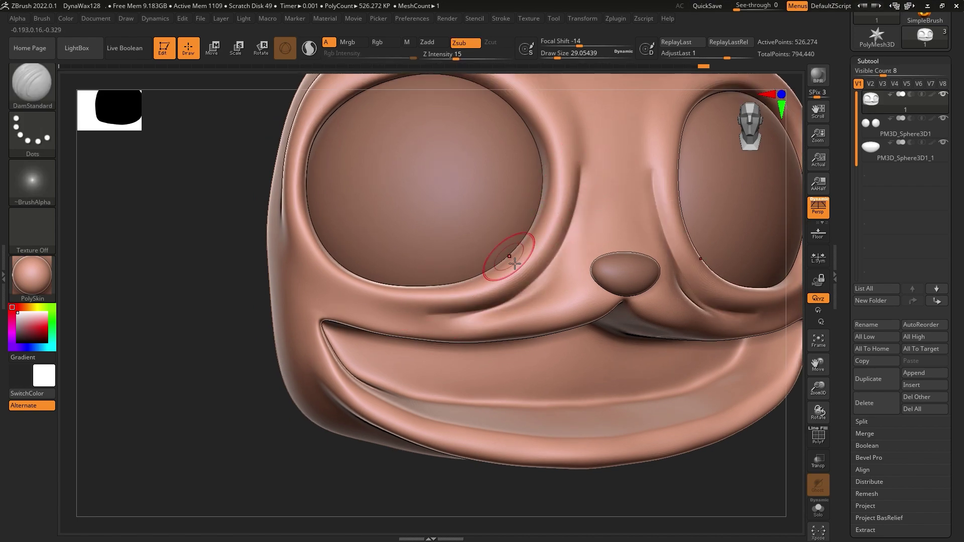
{"action": "mouse_move", "coordinate": [515, 263]}
{"action": "right_mouse_down"}
{"action": "mouse_move", "coordinate": [618, 252]}
{"action": "mouse_move", "coordinate": [476, 286]}
{"action": "mouse_move", "coordinate": [549, 254]}
{"action": "right_mouse_up"}
{"action": "right_click_drag", "start_coordinate": [521, 208], "coordinate": [513, 287]}
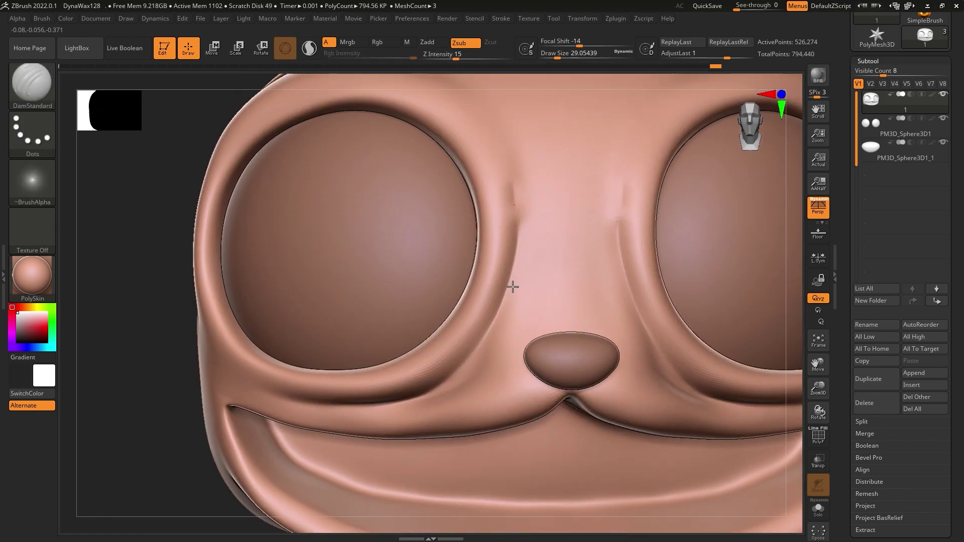
{"action": "right_click_drag", "start_coordinate": [482, 361], "coordinate": [436, 354]}
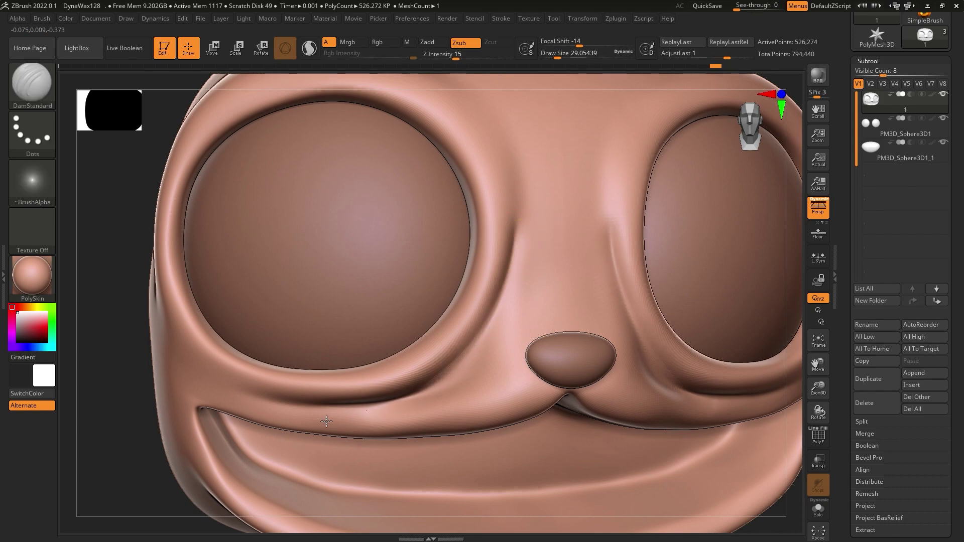
- Frame and orbit the head to review the eye creases from side and front
{"action": "key", "text": "f"}
{"action": "mouse_move", "coordinate": [598, 274]}
{"action": "right_mouse_down"}
{"action": "mouse_move", "coordinate": [577, 280]}
{"action": "mouse_move", "coordinate": [448, 264]}
{"action": "mouse_move", "coordinate": [522, 201]}
{"action": "right_mouse_up"}
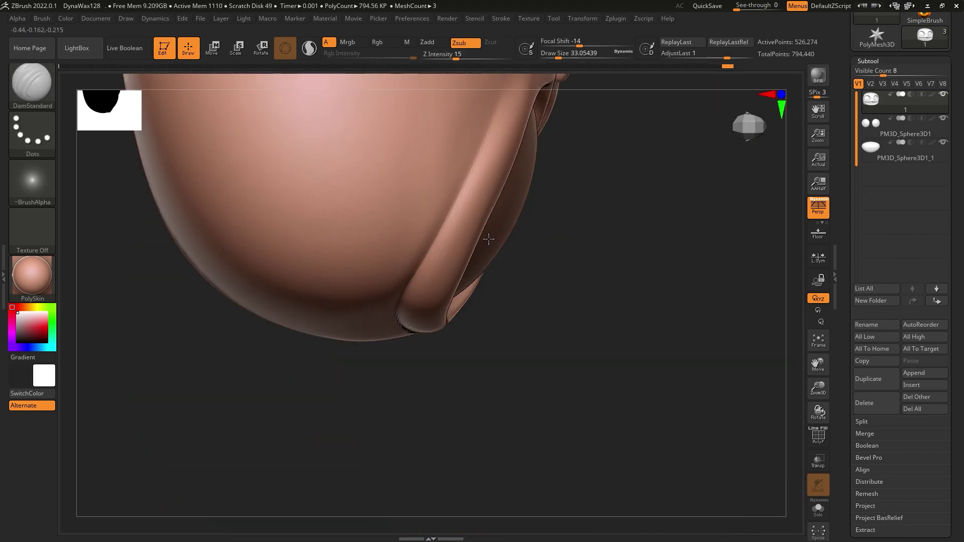
{"action": "mouse_move", "coordinate": [361, 427]}
{"action": "right_mouse_down"}
{"action": "mouse_move", "coordinate": [482, 252]}
{"action": "mouse_move", "coordinate": [398, 276]}
{"action": "mouse_move", "coordinate": [443, 264]}
{"action": "mouse_move", "coordinate": [514, 264]}
{"action": "right_mouse_up"}
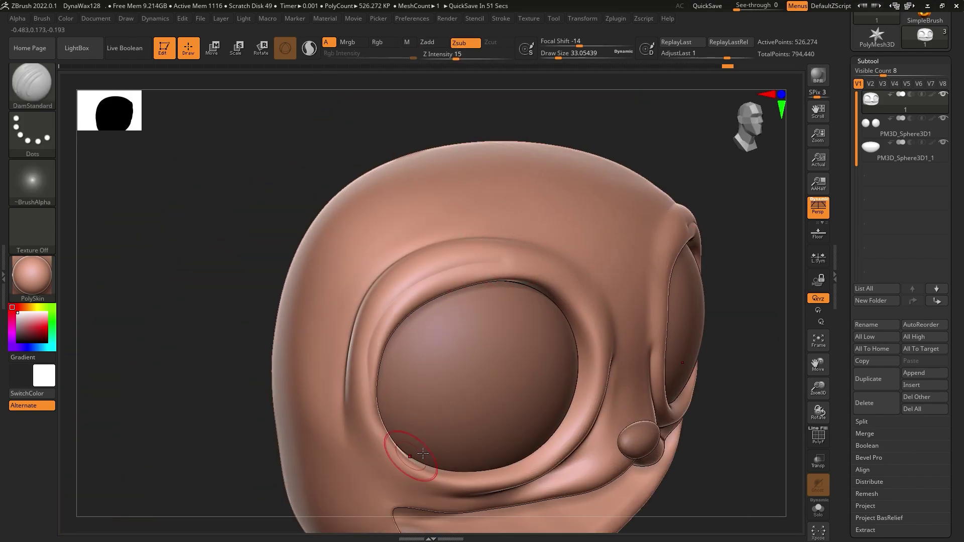
{"action": "key", "text": "f"}
{"action": "mouse_move", "coordinate": [723, 239]}
{"action": "right_mouse_down"}
{"action": "mouse_move", "coordinate": [577, 267]}
{"action": "mouse_move", "coordinate": [608, 231]}
{"action": "right_mouse_up"}
{"action": "scroll", "coordinate": [904, 302], "scroll_direction": "down", "scroll_amount": 2}
- Append a sphere as a new part, then delete it
{"action": "left_click", "coordinate": [914, 349]}
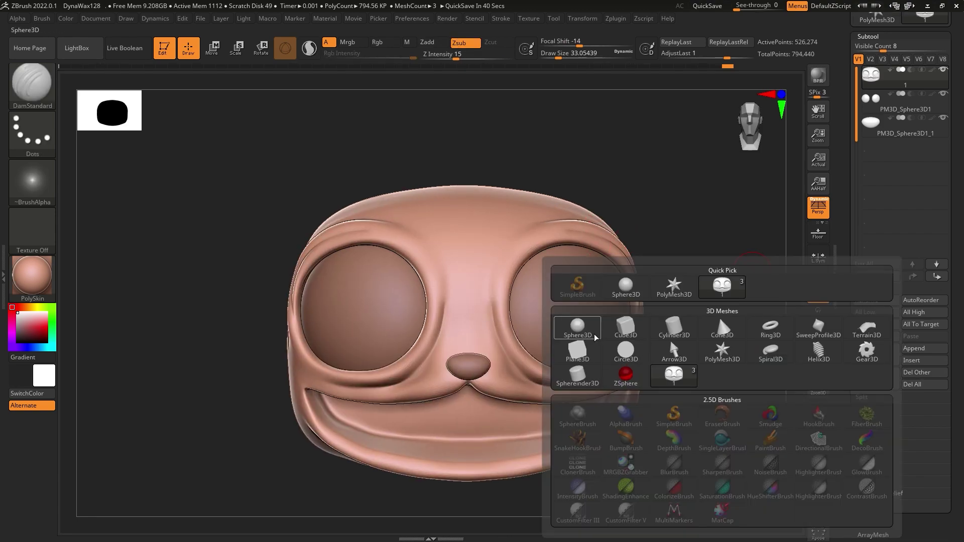
{"action": "left_click", "coordinate": [622, 351]}
{"action": "key", "text": "w"}
{"action": "mouse_move", "coordinate": [452, 251]}
{"action": "right_mouse_down", "text": "ctrl"}
{"action": "mouse_move", "coordinate": [604, 275]}
{"action": "mouse_move", "coordinate": [692, 259]}
{"action": "right_mouse_up", "text": "ctrl"}
{"action": "left_click", "coordinate": [876, 378]}
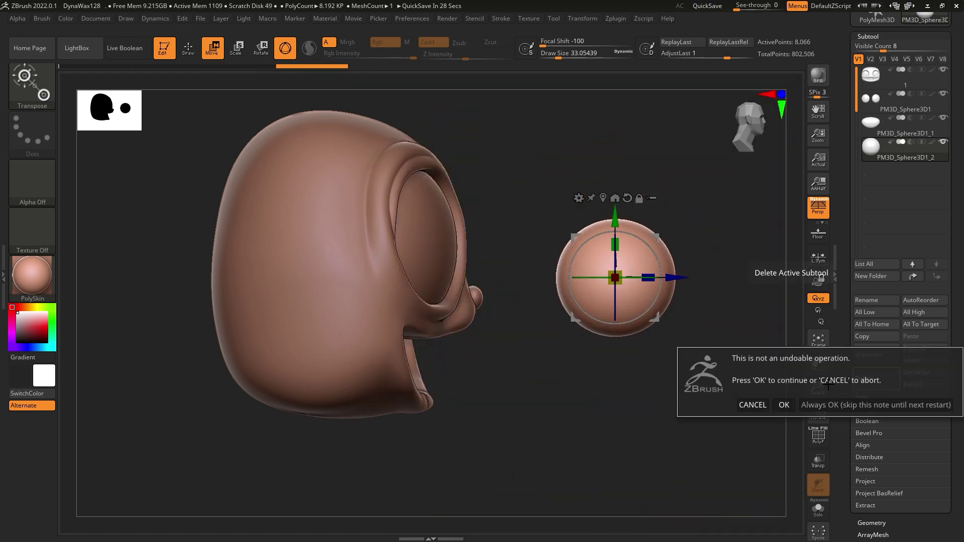
{"action": "left_click", "coordinate": [783, 403]}
- Append a cylinder and shrink it into a small piece under the chin
{"action": "left_click", "coordinate": [924, 348]}
{"action": "left_click", "coordinate": [668, 329]}
{"action": "mouse_move", "coordinate": [483, 202]}
{"action": "right_mouse_down", "text": "ctrl"}
{"action": "mouse_move", "coordinate": [483, 281]}
{"action": "mouse_move", "coordinate": [612, 282]}
{"action": "right_mouse_up", "text": "ctrl"}
{"action": "left_click_drag", "start_coordinate": [611, 283], "coordinate": [427, 269]}
{"action": "right_click_drag", "start_coordinate": [426, 269], "coordinate": [389, 265], "text": "alt"}
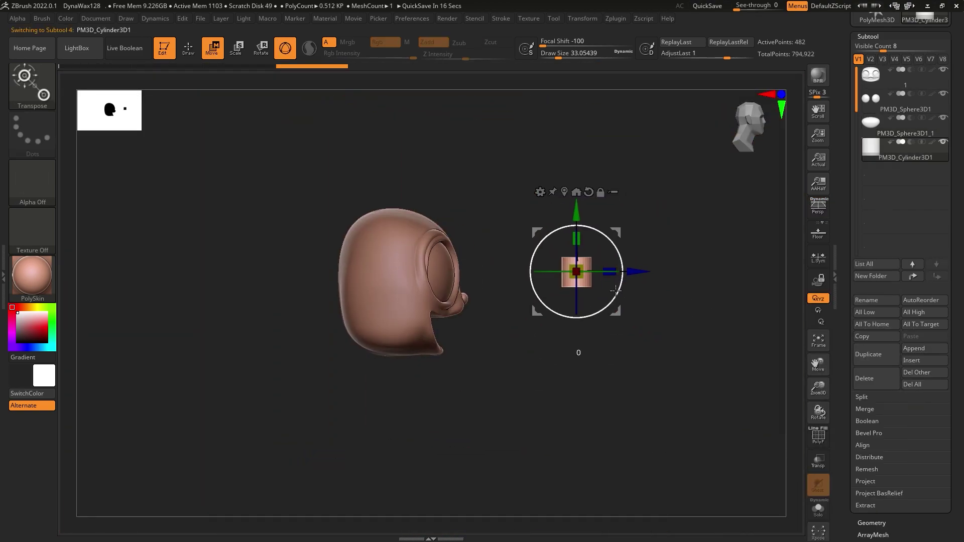
{"action": "left_click_drag", "start_coordinate": [577, 273], "coordinate": [433, 329]}
{"action": "mouse_move", "coordinate": [432, 329]}
{"action": "right_mouse_down", "text": "ctrl"}
{"action": "mouse_move", "coordinate": [432, 382]}
{"action": "mouse_move", "coordinate": [507, 356]}
{"action": "right_mouse_up", "text": "ctrl"}
{"action": "left_click_drag", "start_coordinate": [494, 347], "coordinate": [482, 351]}
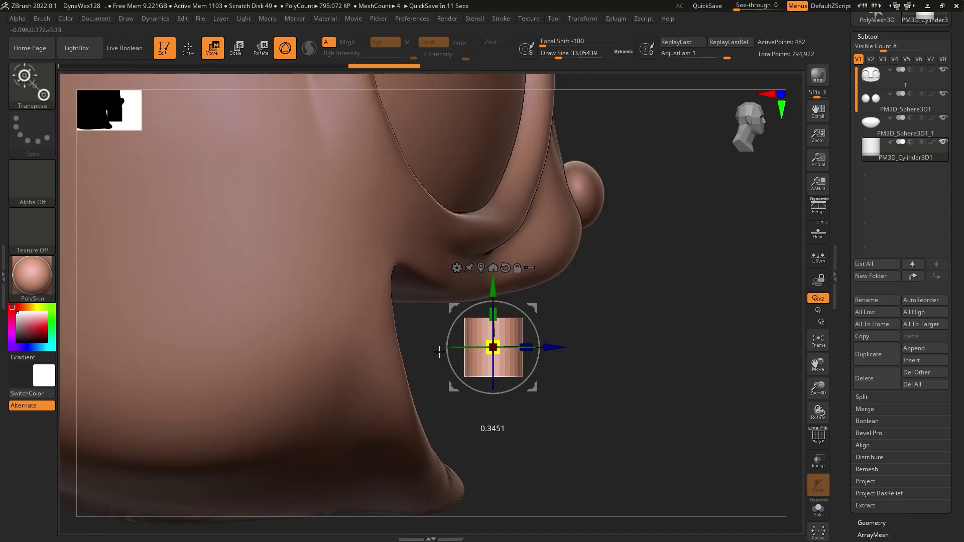
- Position the cylinder on the upper lip, in front of the face
{"action": "right_click_drag", "start_coordinate": [494, 351], "coordinate": [517, 361], "text": "shift"}
{"action": "left_click_drag", "start_coordinate": [474, 332], "coordinate": [503, 294]}
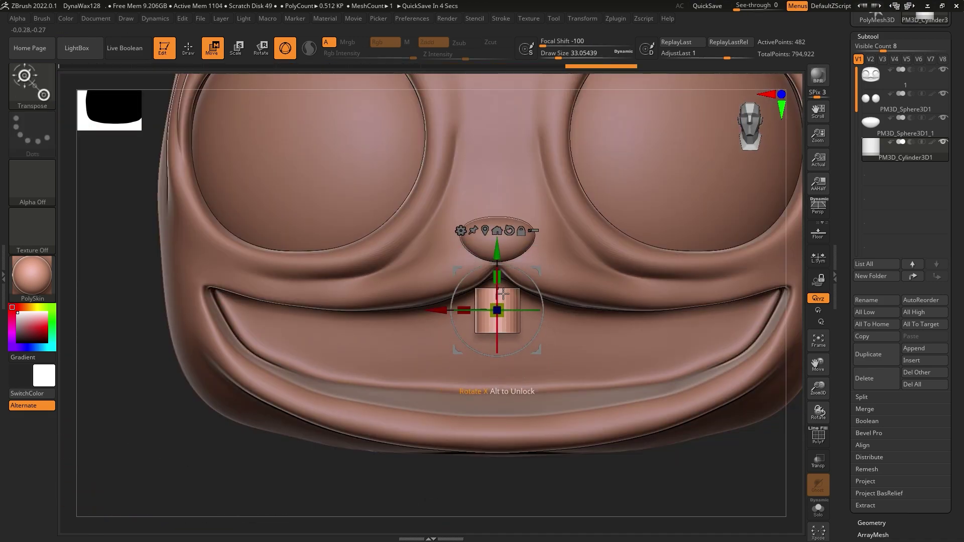
{"action": "mouse_move", "coordinate": [508, 243]}
{"action": "right_mouse_down"}
{"action": "mouse_move", "coordinate": [557, 326]}
{"action": "mouse_move", "coordinate": [507, 253]}
{"action": "right_mouse_up"}
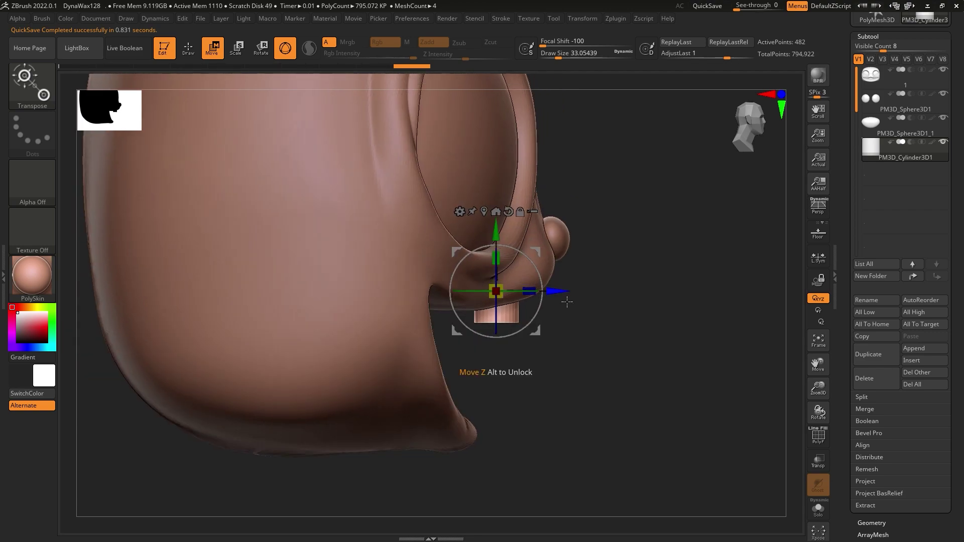
{"action": "left_click_drag", "start_coordinate": [506, 254], "coordinate": [669, 264]}
{"action": "key", "text": "q"}
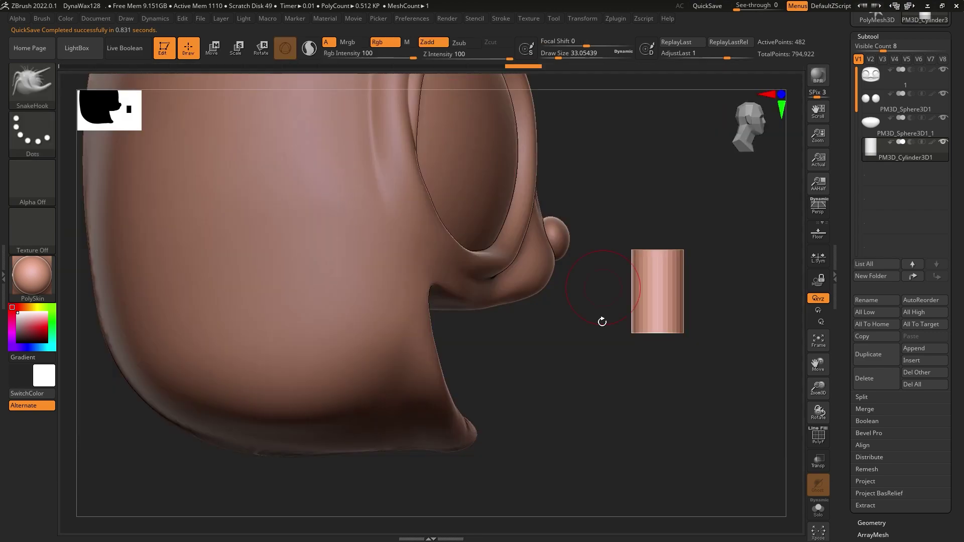
{"action": "right_click_drag", "start_coordinate": [593, 190], "coordinate": [672, 324]}
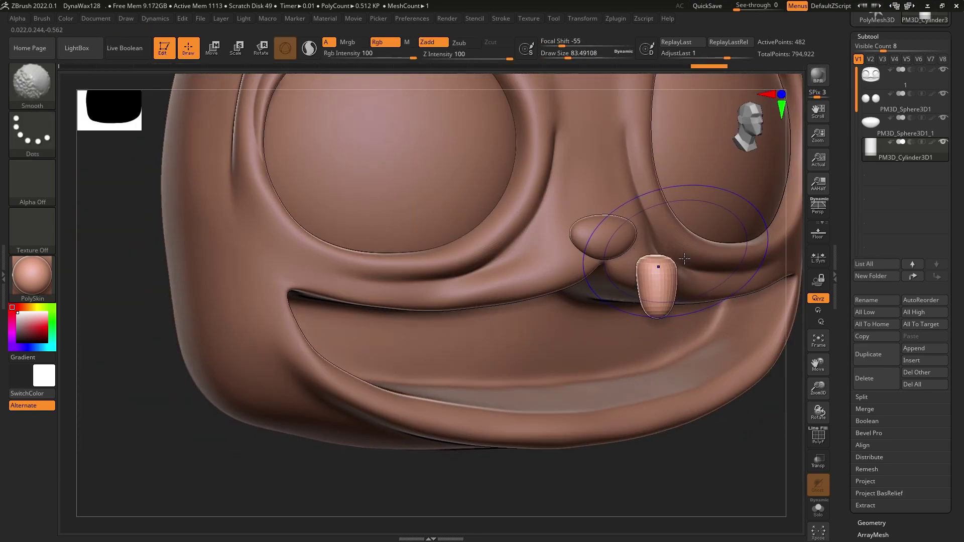
- Subdivide the tooth piece, undo the remesh to keep its subdivision levels, and turn perspective on
{"action": "key", "text": "p"}
{"action": "right_click_drag", "start_coordinate": [624, 127], "coordinate": [502, 233], "text": "shift"}
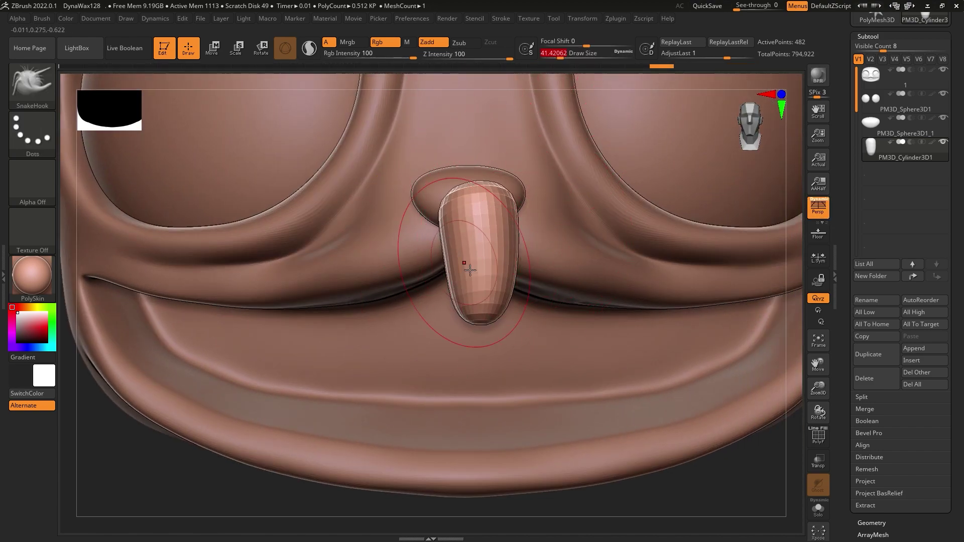
{"action": "mouse_move", "coordinate": [496, 330]}
{"action": "right_mouse_down"}
{"action": "mouse_move", "coordinate": [675, 209]}
{"action": "mouse_move", "coordinate": [549, 75]}
{"action": "right_mouse_up"}
{"action": "key", "text": "ctrl+d"}
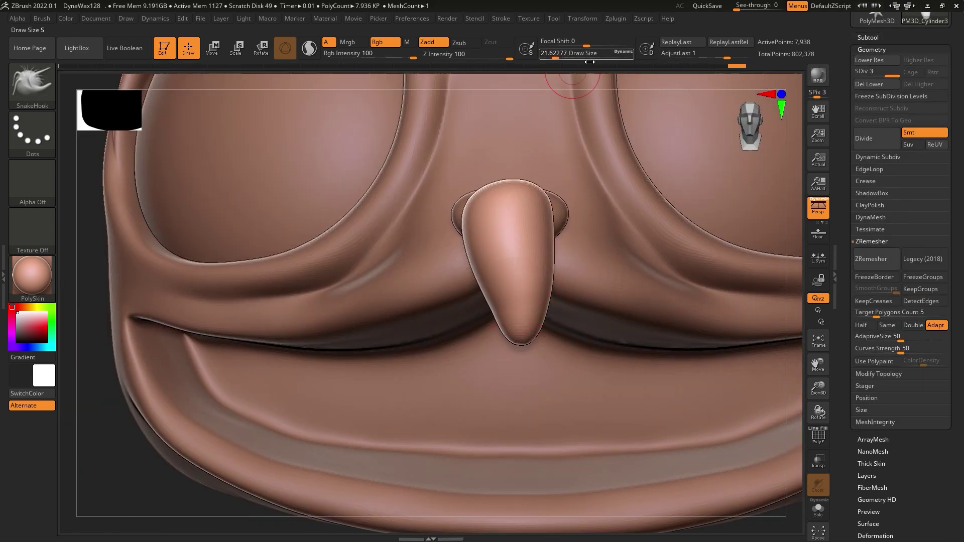
{"action": "mouse_move", "coordinate": [532, 262]}
{"action": "right_mouse_down"}
{"action": "mouse_move", "coordinate": [528, 271]}
{"action": "mouse_move", "coordinate": [478, 258]}
{"action": "right_mouse_up"}
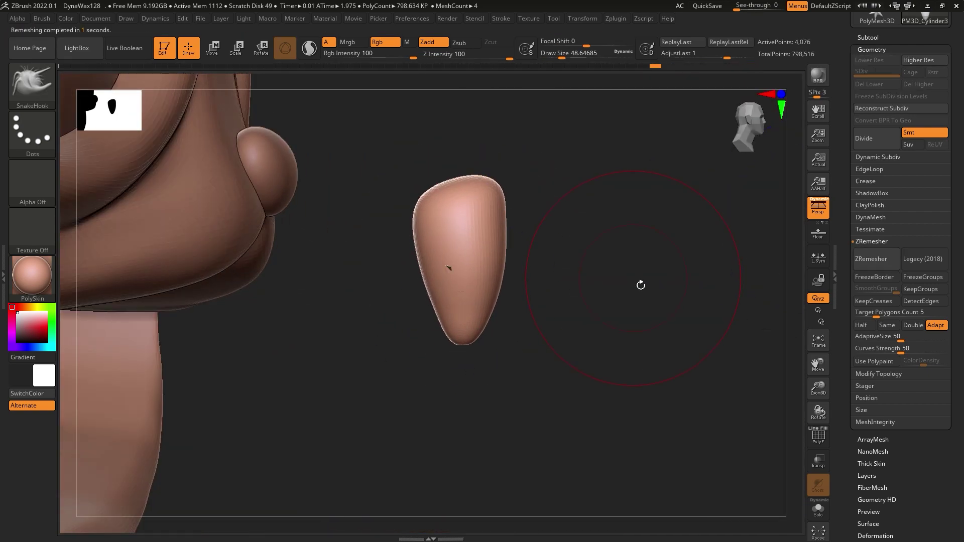
{"action": "key", "text": "ctrl+z"}
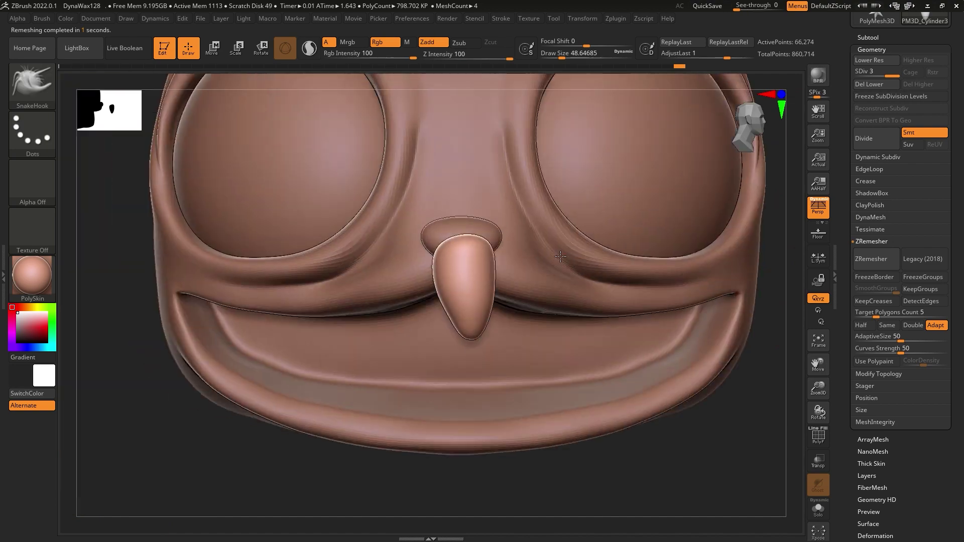
{"action": "left_click", "coordinate": [210, 49]}
{"action": "mouse_move", "coordinate": [417, 336]}
{"action": "right_mouse_down"}
{"action": "mouse_move", "coordinate": [505, 338]}
{"action": "mouse_move", "coordinate": [379, 291]}
{"action": "mouse_move", "coordinate": [451, 291]}
{"action": "mouse_move", "coordinate": [382, 286]}
{"action": "right_mouse_up"}
{"action": "key", "text": "p"}
{"action": "key", "text": "p"}
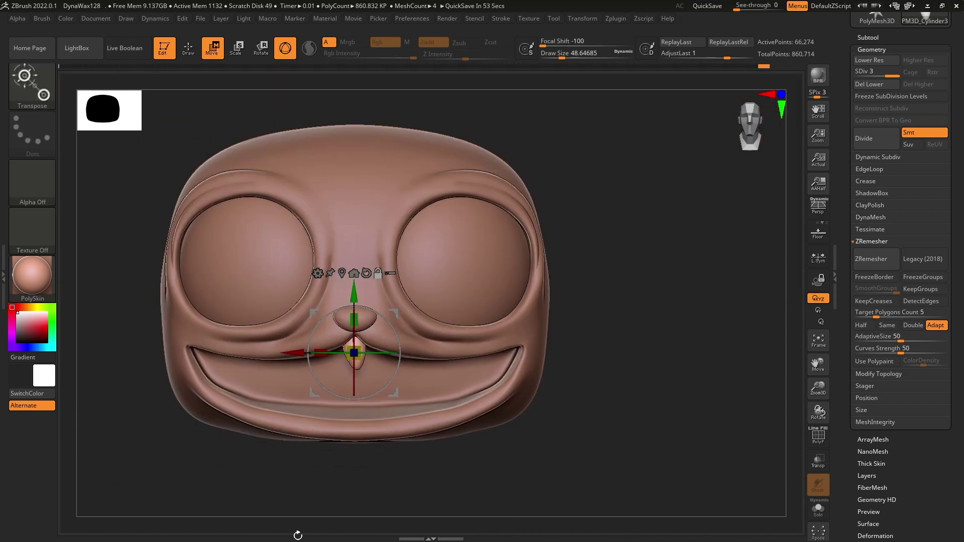
- Duplicate the tooth with Transpose copies along the upper grin, settling each into the gum
{"action": "left_click_drag", "start_coordinate": [737, 6], "coordinate": [750, 9]}
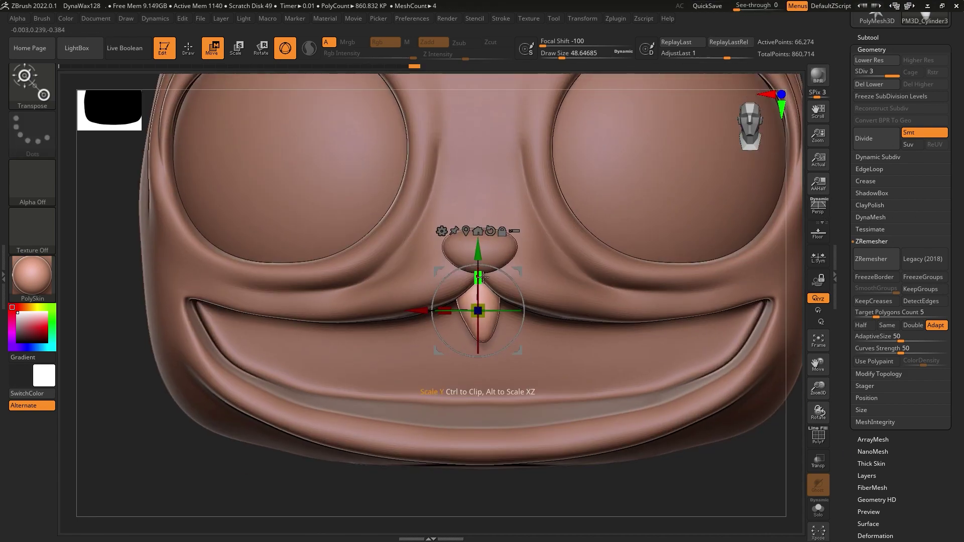
{"action": "left_click_drag", "start_coordinate": [445, 313], "coordinate": [493, 318], "text": "ctrl"}
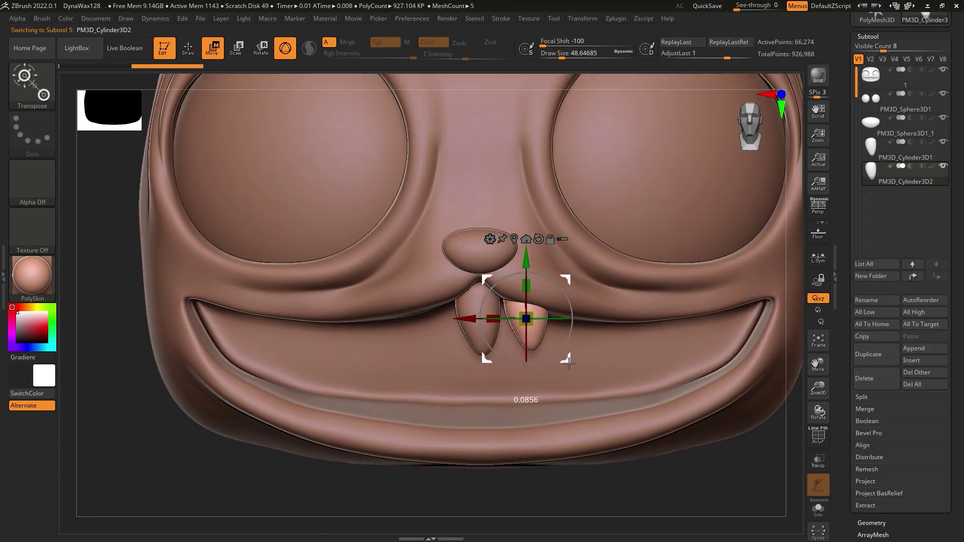
{"action": "mouse_move", "coordinate": [569, 363]}
{"action": "left_mouse_down"}
{"action": "mouse_move", "coordinate": [628, 351]}
{"action": "mouse_move", "coordinate": [567, 361]}
{"action": "left_mouse_up"}
{"action": "left_click_drag", "start_coordinate": [526, 319], "coordinate": [557, 324], "text": "ctrl"}
{"action": "mouse_move", "coordinate": [652, 402]}
{"action": "left_mouse_down"}
{"action": "mouse_move", "coordinate": [567, 329]}
{"action": "mouse_move", "coordinate": [602, 362]}
{"action": "left_mouse_up"}
{"action": "left_click_drag", "start_coordinate": [679, 353], "coordinate": [728, 347], "text": "alt"}
{"action": "left_click_drag", "start_coordinate": [592, 312], "coordinate": [474, 313], "text": "ctrl"}
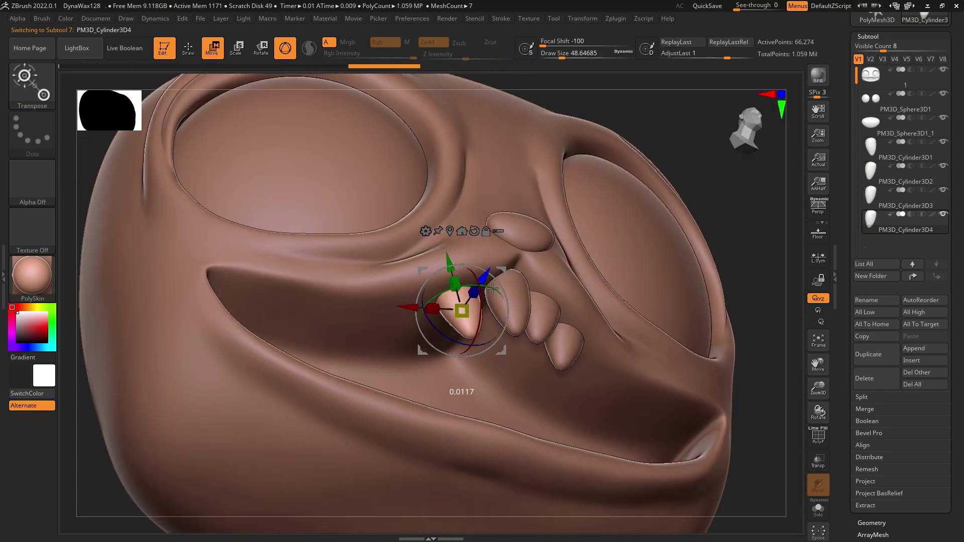
{"action": "mouse_move", "coordinate": [553, 361]}
{"action": "left_mouse_down"}
{"action": "mouse_move", "coordinate": [627, 351]}
{"action": "mouse_move", "coordinate": [529, 355]}
{"action": "left_mouse_up"}
{"action": "mouse_move", "coordinate": [475, 315]}
{"action": "left_mouse_down", "text": "ctrl"}
{"action": "mouse_move", "coordinate": [407, 322]}
{"action": "mouse_move", "coordinate": [502, 351]}
{"action": "mouse_move", "coordinate": [552, 346]}
{"action": "left_mouse_up", "text": "ctrl"}
{"action": "mouse_move", "coordinate": [502, 452]}
{"action": "left_mouse_down"}
{"action": "mouse_move", "coordinate": [578, 447]}
{"action": "mouse_move", "coordinate": [502, 452]}
{"action": "left_mouse_up"}
{"action": "left_click_drag", "start_coordinate": [438, 322], "coordinate": [415, 355]}
{"action": "mouse_move", "coordinate": [452, 452]}
{"action": "left_mouse_down"}
{"action": "mouse_move", "coordinate": [527, 452]}
{"action": "mouse_move", "coordinate": [452, 454]}
{"action": "left_mouse_up"}
{"action": "left_click_drag", "start_coordinate": [416, 355], "coordinate": [428, 389]}
- Pull the left front tooth into a long curved fang and copy it to the right side
{"action": "key", "text": "q"}
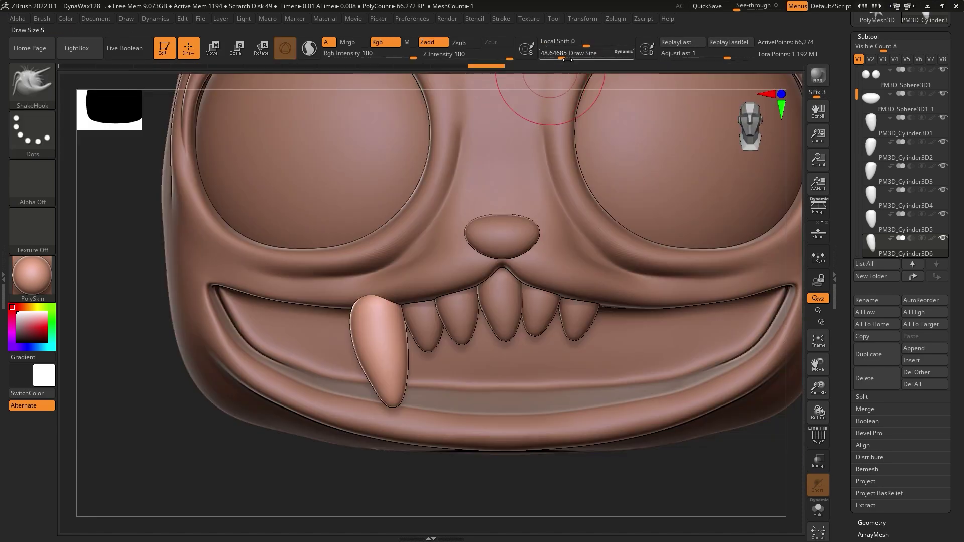
{"action": "right_click_drag", "start_coordinate": [502, 201], "coordinate": [502, 120], "text": "ctrl"}
{"action": "mouse_move", "coordinate": [362, 412]}
{"action": "left_mouse_down"}
{"action": "mouse_move", "coordinate": [349, 351]}
{"action": "mouse_move", "coordinate": [397, 371]}
{"action": "left_mouse_up"}
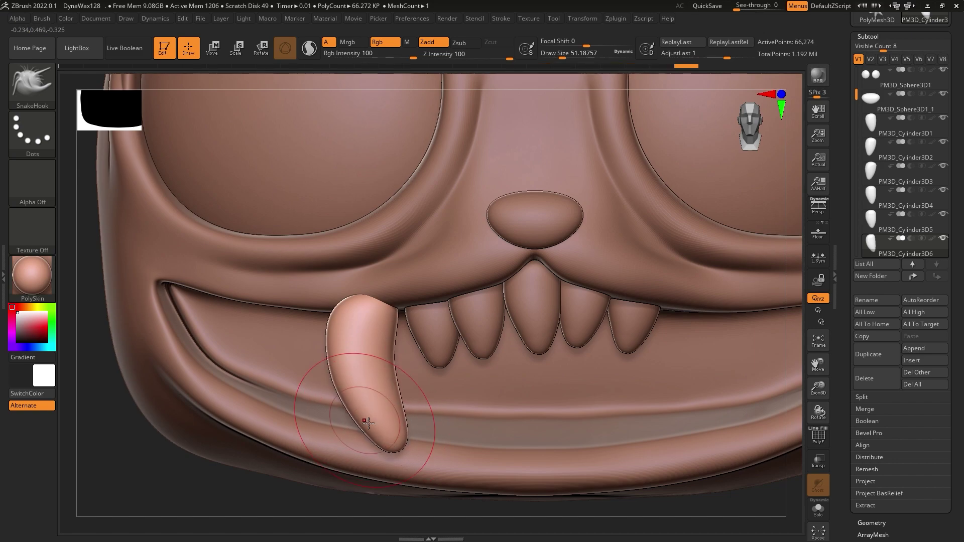
{"action": "mouse_move", "coordinate": [368, 423]}
{"action": "right_mouse_down", "text": "ctrl"}
{"action": "mouse_move", "coordinate": [398, 366]}
{"action": "mouse_move", "coordinate": [509, 362]}
{"action": "mouse_move", "coordinate": [482, 351]}
{"action": "right_mouse_up", "text": "ctrl"}
{"action": "key", "text": "w"}
{"action": "left_click_drag", "start_coordinate": [442, 347], "coordinate": [483, 342], "text": "ctrl"}
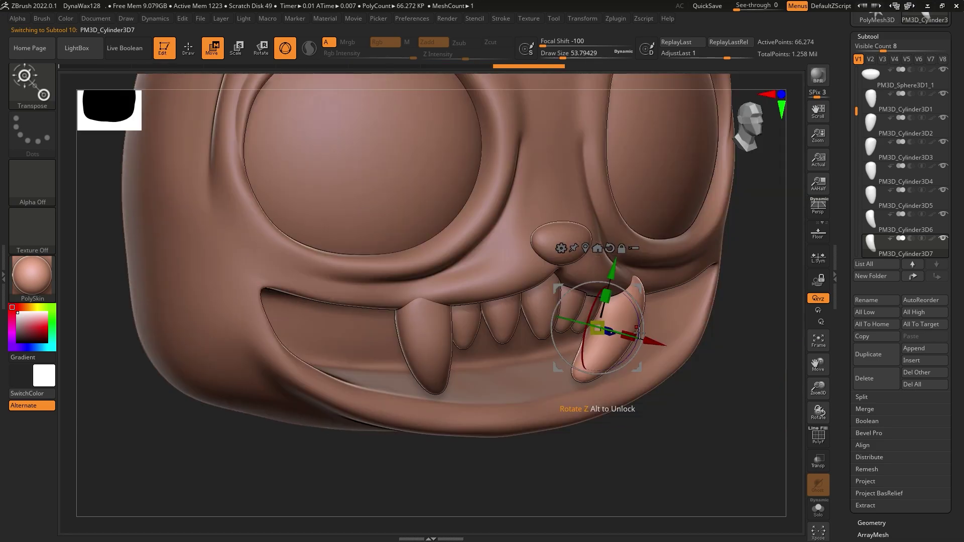
{"action": "mouse_move", "coordinate": [483, 342]}
{"action": "right_mouse_down", "text": "shift"}
{"action": "mouse_move", "coordinate": [647, 334]}
{"action": "mouse_move", "coordinate": [653, 351]}
{"action": "right_mouse_up", "text": "shift"}
{"action": "left_click_drag", "start_coordinate": [641, 337], "coordinate": [683, 324]}
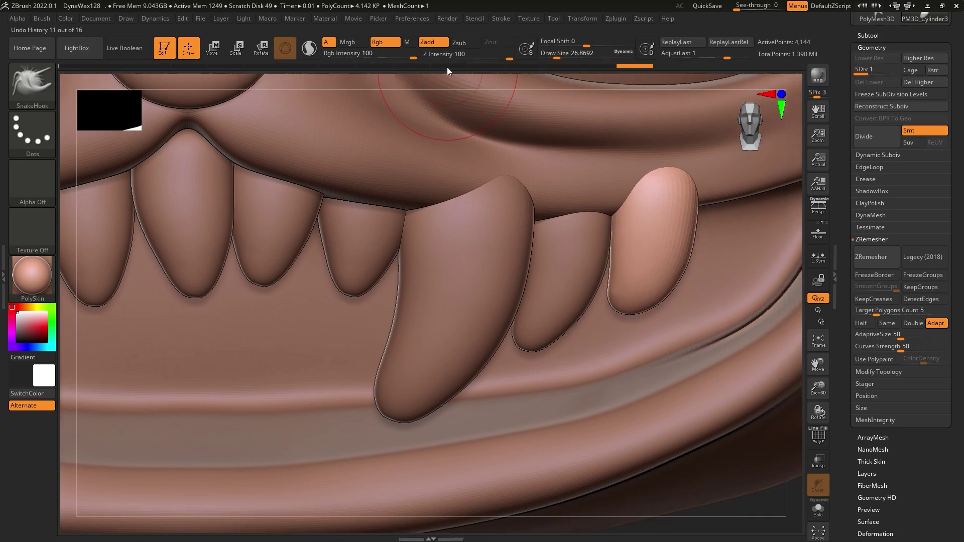
- Reshape the side teeth with SnakeHook, then Mirror And Weld them across the mouth
{"action": "mouse_move", "coordinate": [447, 101]}
{"action": "right_mouse_down"}
{"action": "mouse_move", "coordinate": [675, 266]}
{"action": "mouse_move", "coordinate": [538, 86]}
{"action": "mouse_move", "coordinate": [696, 316]}
{"action": "right_mouse_up"}
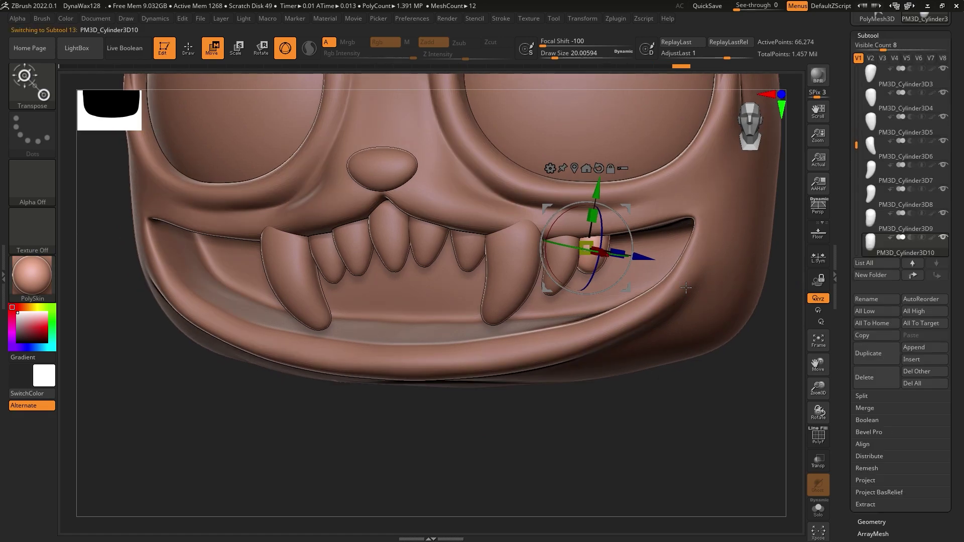
{"action": "left_click_drag", "start_coordinate": [686, 288], "coordinate": [717, 302]}
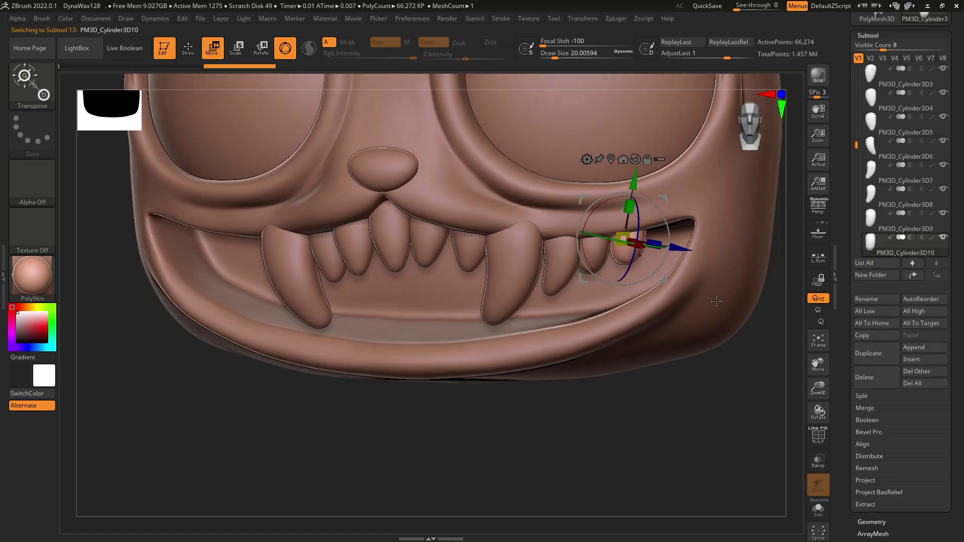
{"action": "left_click", "coordinate": [865, 357]}
{"action": "key", "text": "b"}
{"action": "key", "text": "s"}
{"action": "key", "text": "h"}
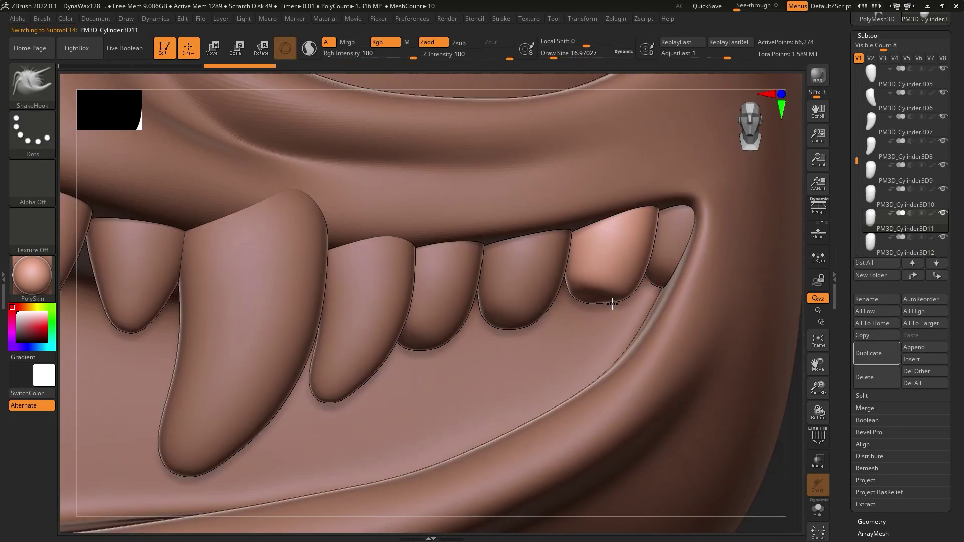
{"action": "right_click_drag", "start_coordinate": [504, 279], "coordinate": [570, 291]}
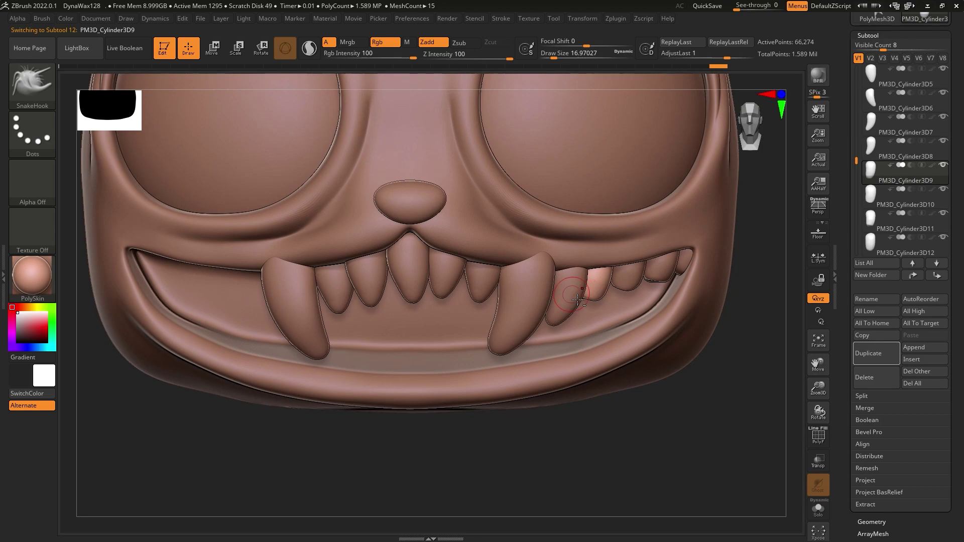
{"action": "left_click", "coordinate": [871, 522]}
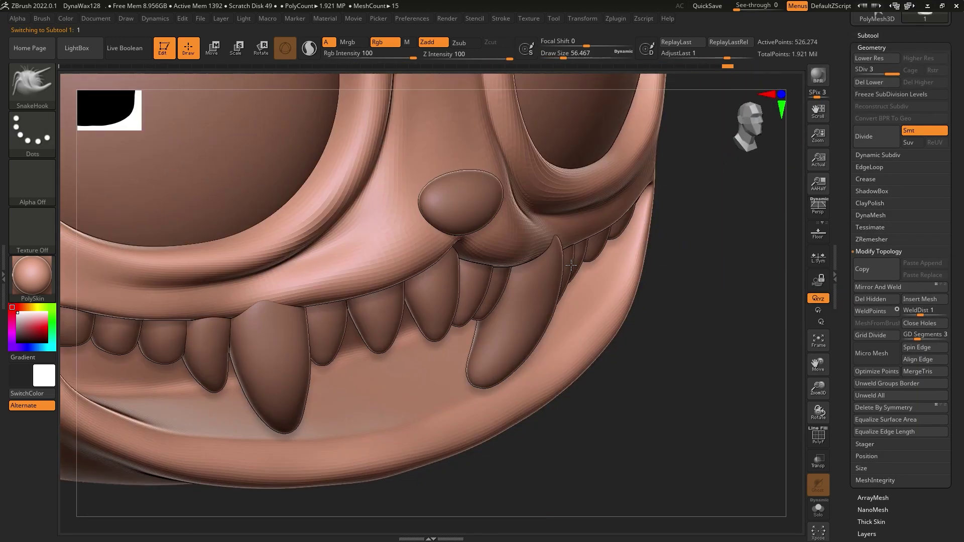
- Select the head mesh and switch to the Dam Standard brush at lower strength
{"action": "mouse_move", "coordinate": [687, 265]}
{"action": "right_mouse_down"}
{"action": "mouse_move", "coordinate": [351, 312]}
{"action": "mouse_move", "coordinate": [665, 258]}
{"action": "mouse_move", "coordinate": [602, 70]}
{"action": "mouse_move", "coordinate": [566, 59]}
{"action": "right_mouse_up"}
{"action": "left_click", "coordinate": [350, 313], "text": "alt"}
{"action": "key", "text": "b"}
{"action": "key", "text": "d"}
{"action": "key", "text": "s"}
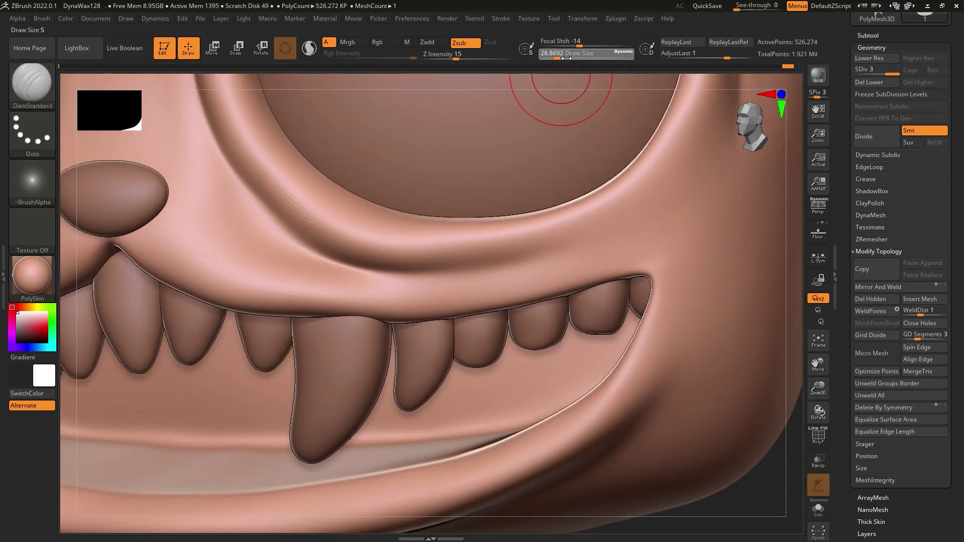
{"action": "mouse_move", "coordinate": [637, 286]}
{"action": "right_mouse_down", "text": "alt"}
{"action": "mouse_move", "coordinate": [653, 295]}
{"action": "mouse_move", "coordinate": [627, 281]}
{"action": "right_mouse_up", "text": "alt"}
- Duplicate the centre upper tooth downward and place the copy in the lower jaw
{"action": "right_click_drag", "start_coordinate": [452, 252], "coordinate": [452, 211], "text": "ctrl"}
{"action": "left_click", "coordinate": [482, 289], "text": "alt"}
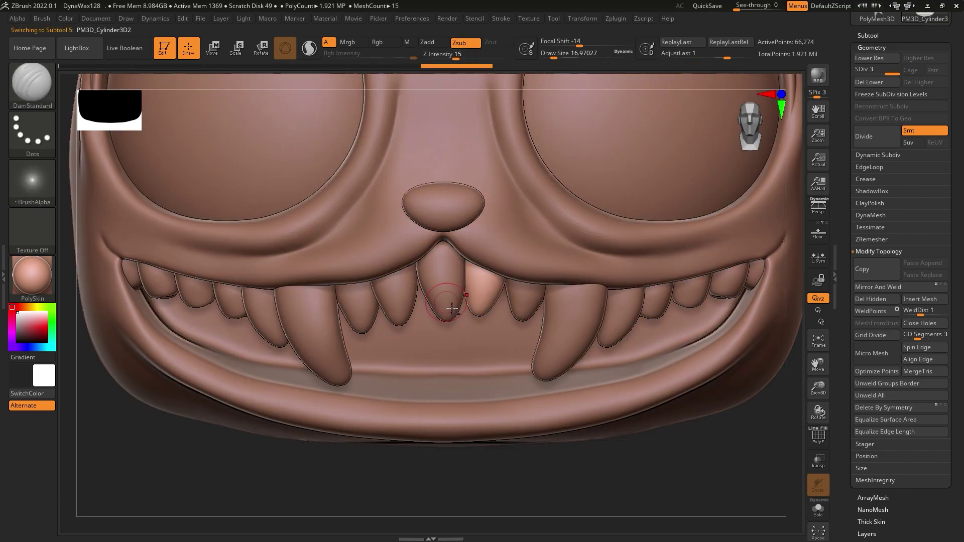
{"action": "key", "text": "w"}
{"action": "left_click_drag", "start_coordinate": [495, 269], "coordinate": [525, 313], "text": "ctrl"}
{"action": "mouse_move", "coordinate": [628, 401]}
{"action": "right_mouse_down"}
{"action": "mouse_move", "coordinate": [703, 402]}
{"action": "mouse_move", "coordinate": [569, 355]}
{"action": "mouse_move", "coordinate": [653, 354]}
{"action": "mouse_move", "coordinate": [569, 355]}
{"action": "right_mouse_up"}
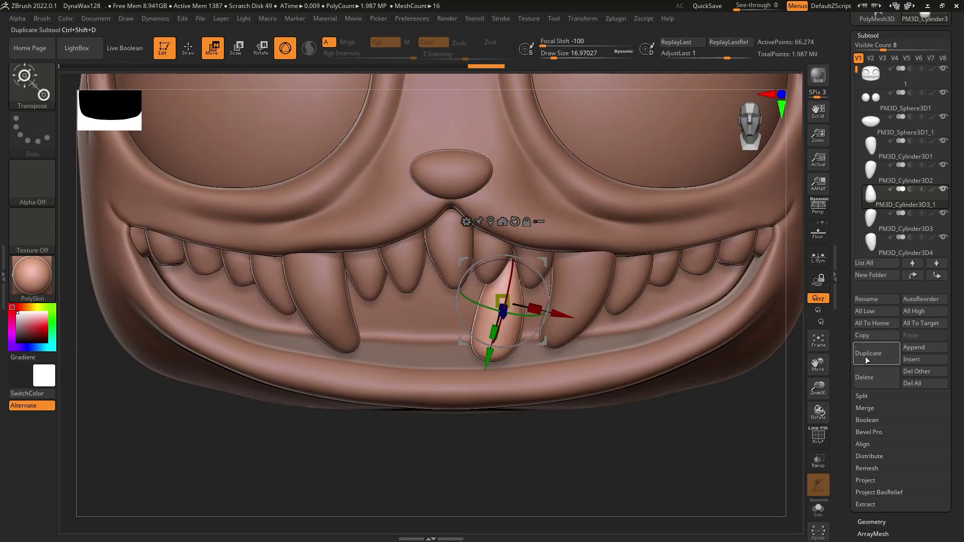
- Duplicate lower teeth along the bottom of the grin, from centre toward the right corner
{"action": "left_click_drag", "start_coordinate": [552, 314], "coordinate": [574, 352], "text": "ctrl"}
{"action": "left_click_drag", "start_coordinate": [559, 319], "coordinate": [623, 312], "text": "ctrl"}
{"action": "mouse_move", "coordinate": [622, 326]}
{"action": "right_mouse_down"}
{"action": "mouse_move", "coordinate": [614, 333]}
{"action": "mouse_move", "coordinate": [658, 368]}
{"action": "right_mouse_up"}
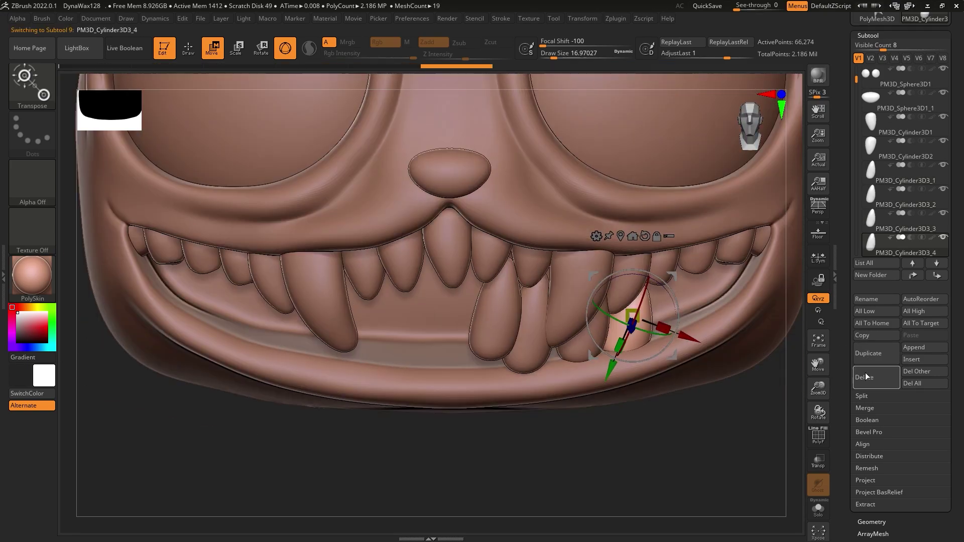
{"action": "left_click_drag", "start_coordinate": [653, 312], "coordinate": [685, 322], "text": "ctrl"}
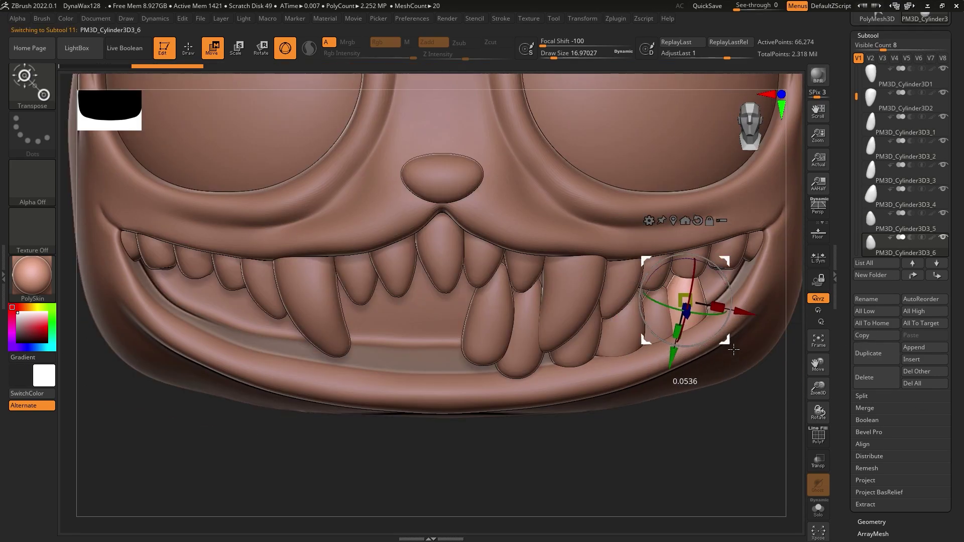
{"action": "mouse_move", "coordinate": [692, 352]}
{"action": "right_mouse_down"}
{"action": "mouse_move", "coordinate": [757, 361]}
{"action": "mouse_move", "coordinate": [747, 393]}
{"action": "right_mouse_up"}
{"action": "left_click", "coordinate": [557, 327], "text": "alt"}
{"action": "left_click_drag", "start_coordinate": [557, 326], "coordinate": [568, 355], "text": "ctrl"}
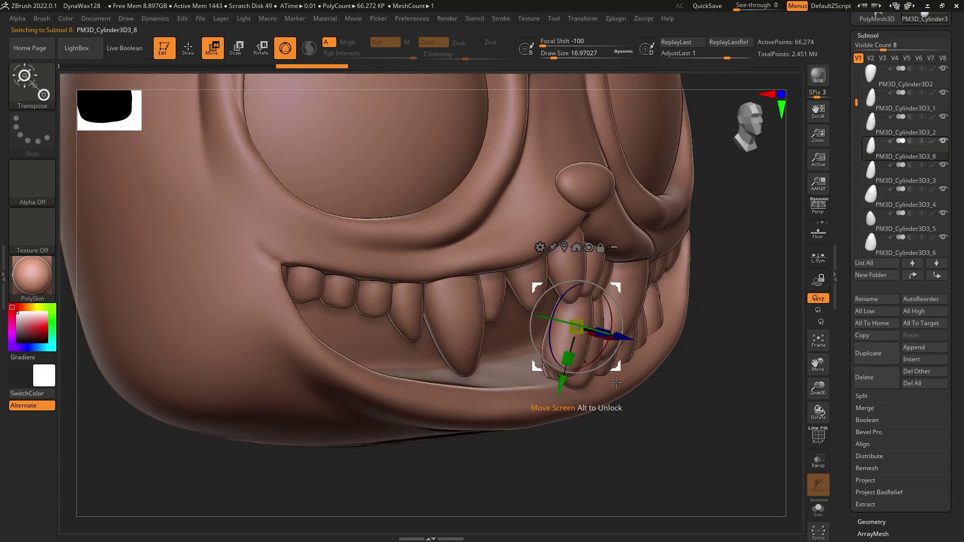
{"action": "mouse_move", "coordinate": [568, 401]}
{"action": "right_mouse_down"}
{"action": "mouse_move", "coordinate": [548, 378]}
{"action": "mouse_move", "coordinate": [603, 382]}
{"action": "mouse_move", "coordinate": [547, 379]}
{"action": "right_mouse_up"}
{"action": "left_click_drag", "start_coordinate": [563, 351], "coordinate": [502, 351], "text": "ctrl"}
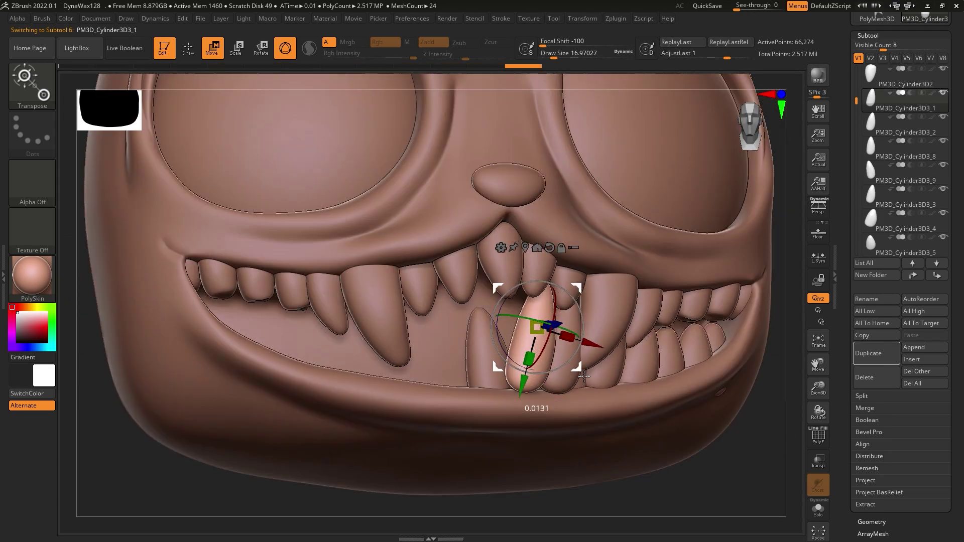
- Select and reposition the remaining lower teeth to even out the row
{"action": "left_click", "coordinate": [558, 346], "text": "alt"}
{"action": "mouse_move", "coordinate": [494, 382]}
{"action": "right_mouse_down"}
{"action": "mouse_move", "coordinate": [603, 382]}
{"action": "mouse_move", "coordinate": [547, 379]}
{"action": "right_mouse_up"}
{"action": "left_click_drag", "start_coordinate": [442, 359], "coordinate": [477, 351], "text": "ctrl"}
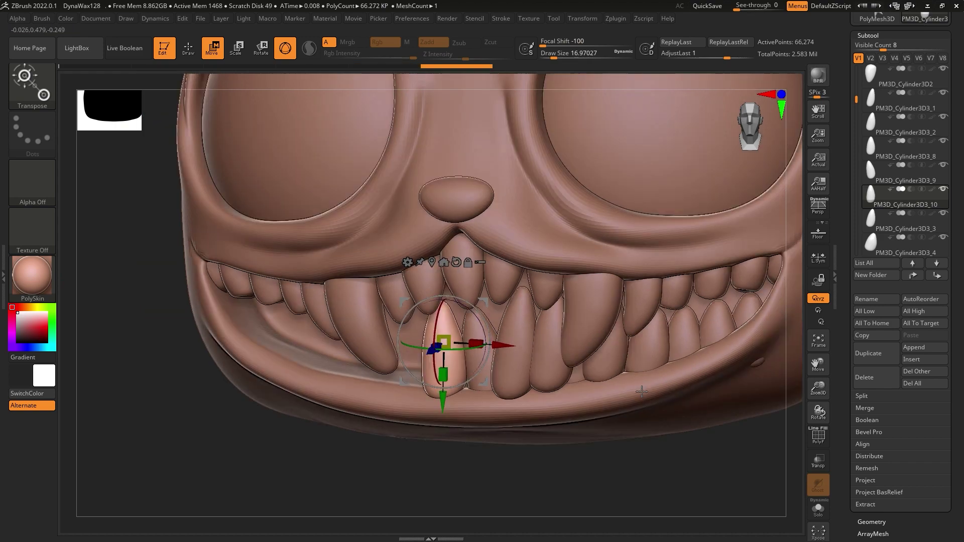
{"action": "left_click", "coordinate": [607, 332], "text": "alt"}
{"action": "scroll", "coordinate": [949, 435], "scroll_direction": "down", "scroll_amount": 1}
- Mirror And Weld the lower teeth to the other side and adjust the centre tooth
{"action": "left_click", "coordinate": [871, 511]}
{"action": "left_click", "coordinate": [884, 270]}
{"action": "right_click_drag", "start_coordinate": [461, 390], "coordinate": [617, 402]}
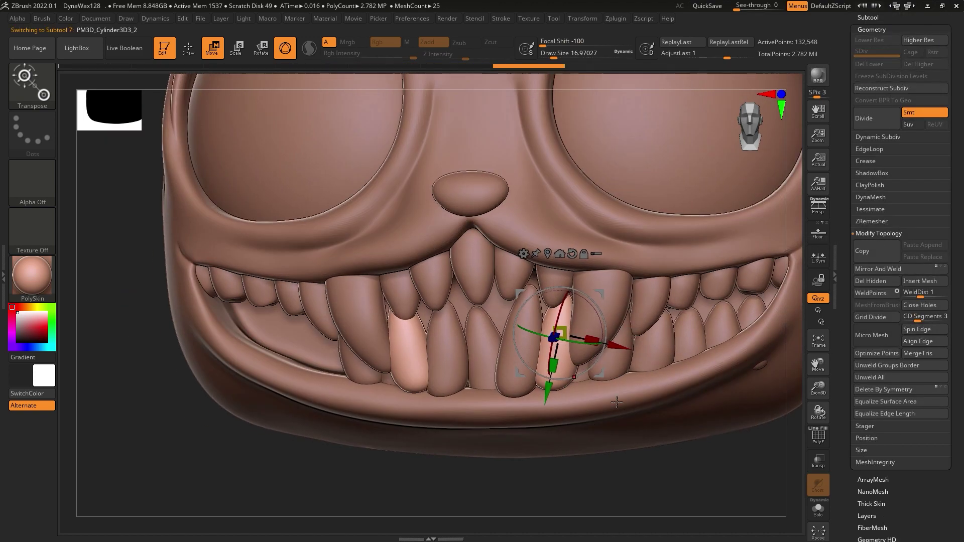
{"action": "left_click", "coordinate": [893, 268]}
{"action": "key", "text": "f"}
{"action": "left_click", "coordinate": [552, 301], "text": "alt"}
{"action": "right_click_drag", "start_coordinate": [553, 351], "coordinate": [592, 280], "text": "ctrl"}
- Select a lower tooth and toggle from MaskLasso back to the SnakeHook brush
{"action": "left_click", "coordinate": [591, 280], "text": "alt"}
{"action": "key", "text": "b"}
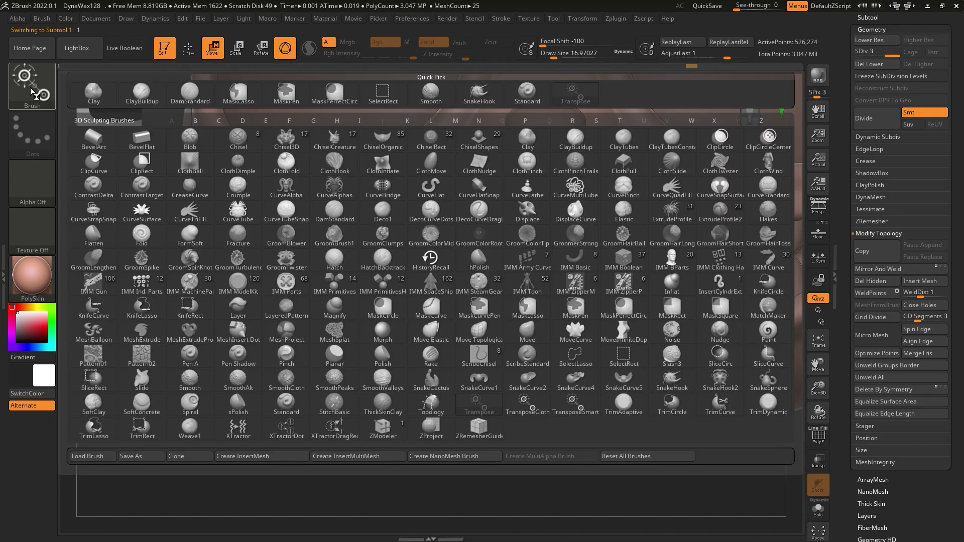
{"action": "key", "text": "m"}
{"action": "key", "text": "l"}
{"action": "key", "text": "f"}
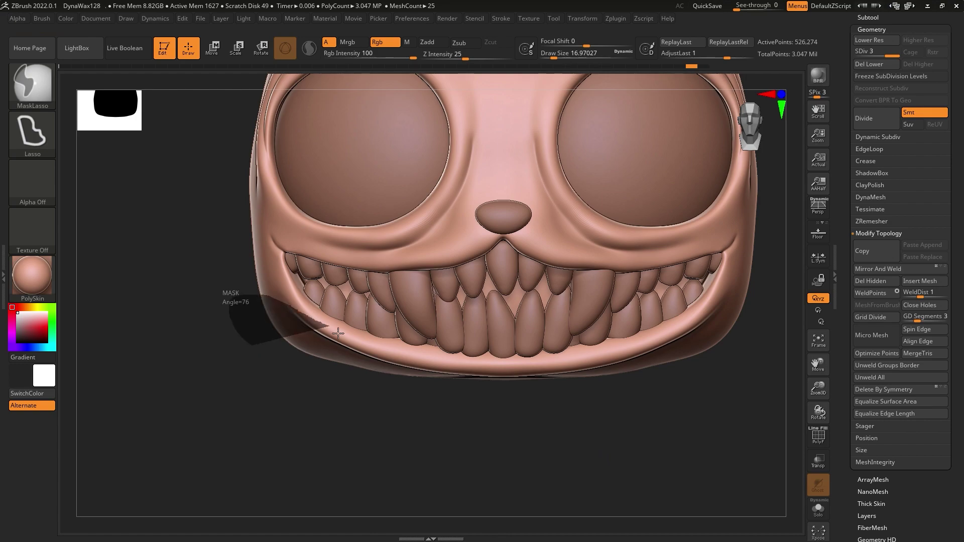
{"action": "key", "text": "b"}
{"action": "key", "text": "s"}
{"action": "key", "text": "h"}
- Inspect the teeth with Solo, then reselect the head mesh and scroll the tray to Subtool
{"action": "mouse_move", "coordinate": [322, 327]}
{"action": "right_mouse_down", "text": "ctrl"}
{"action": "mouse_move", "coordinate": [281, 311]}
{"action": "mouse_move", "coordinate": [293, 298]}
{"action": "mouse_move", "coordinate": [602, 409]}
{"action": "mouse_move", "coordinate": [491, 366]}
{"action": "right_mouse_up", "text": "ctrl"}
{"action": "mouse_move", "coordinate": [639, 314]}
{"action": "right_mouse_down"}
{"action": "mouse_move", "coordinate": [706, 167]}
{"action": "mouse_move", "coordinate": [653, 191]}
{"action": "mouse_move", "coordinate": [675, 222]}
{"action": "right_mouse_up"}
{"action": "left_click", "coordinate": [546, 233], "text": "alt"}
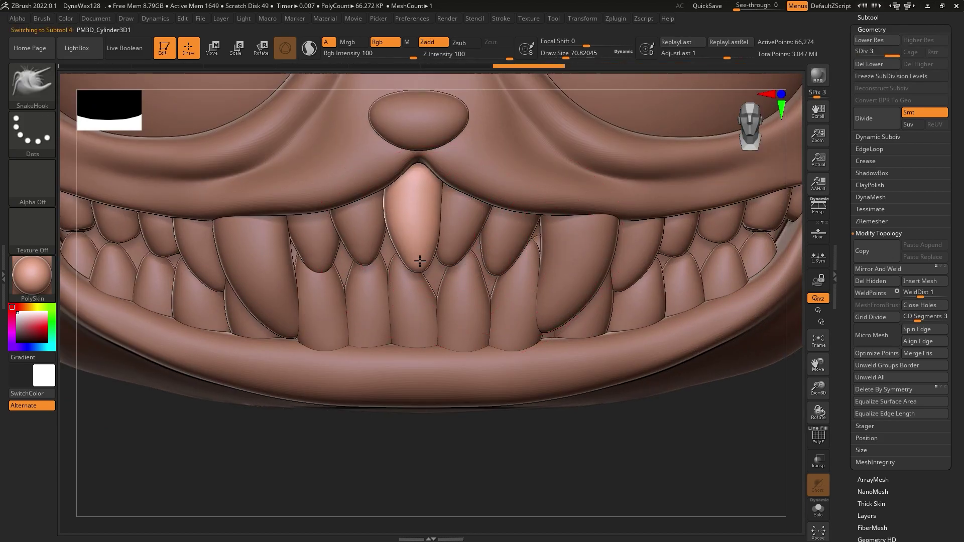
{"action": "right_click_drag", "start_coordinate": [419, 261], "coordinate": [607, 205], "text": "ctrl"}
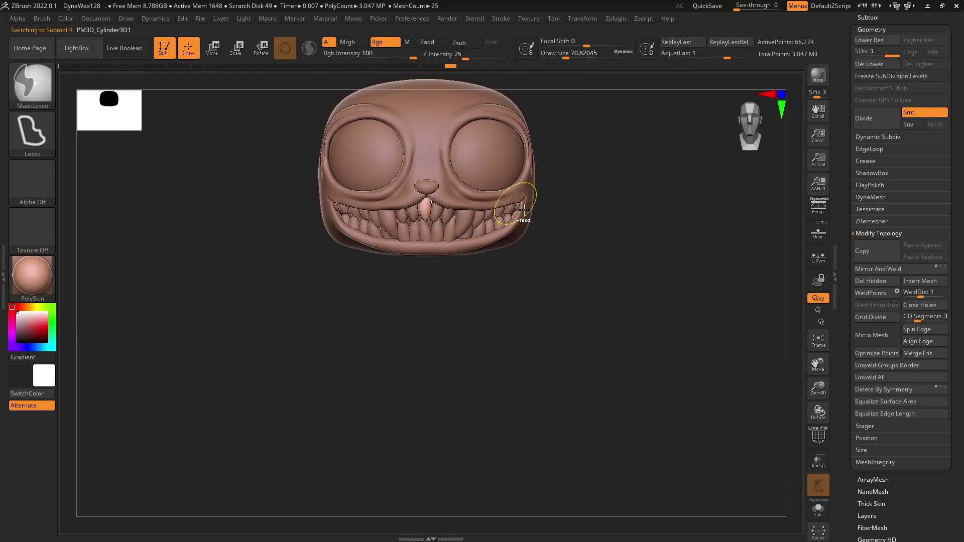
{"action": "left_click", "coordinate": [607, 204], "text": "alt"}
{"action": "scroll", "coordinate": [884, 263], "scroll_direction": "up", "scroll_amount": 5}
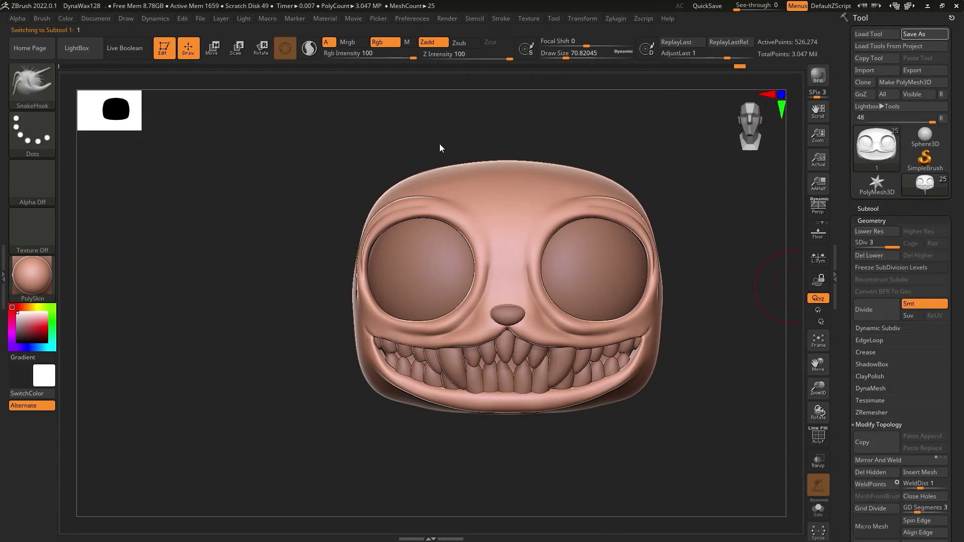
{"action": "mouse_move", "coordinate": [474, 276]}
{"action": "right_mouse_down"}
{"action": "mouse_move", "coordinate": [631, 322]}
{"action": "mouse_move", "coordinate": [672, 287]}
{"action": "right_mouse_up"}
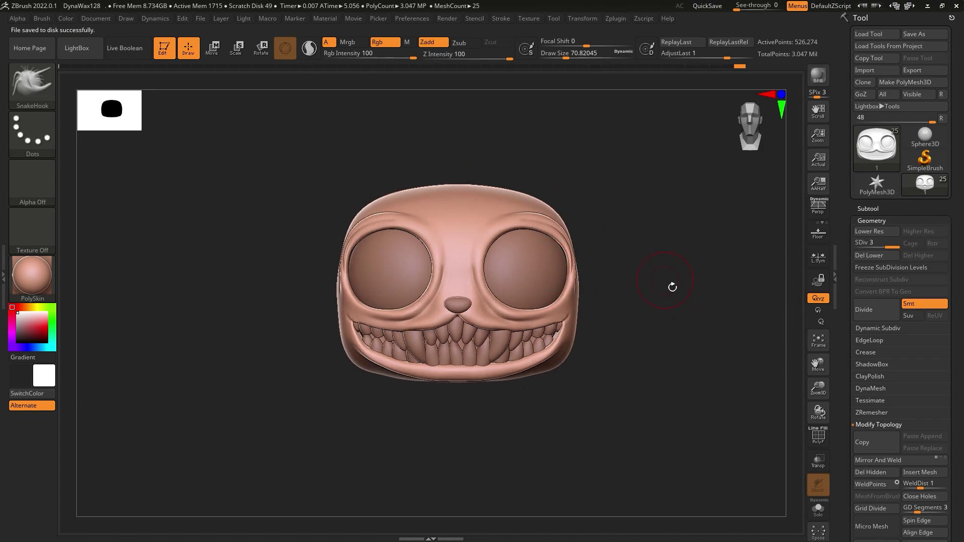
{"action": "scroll", "coordinate": [884, 151], "scroll_direction": "down", "scroll_amount": 5}
- Append a Cylinder3D, then shrink, place and tilt it on top of the head
{"action": "left_click", "coordinate": [914, 357]}
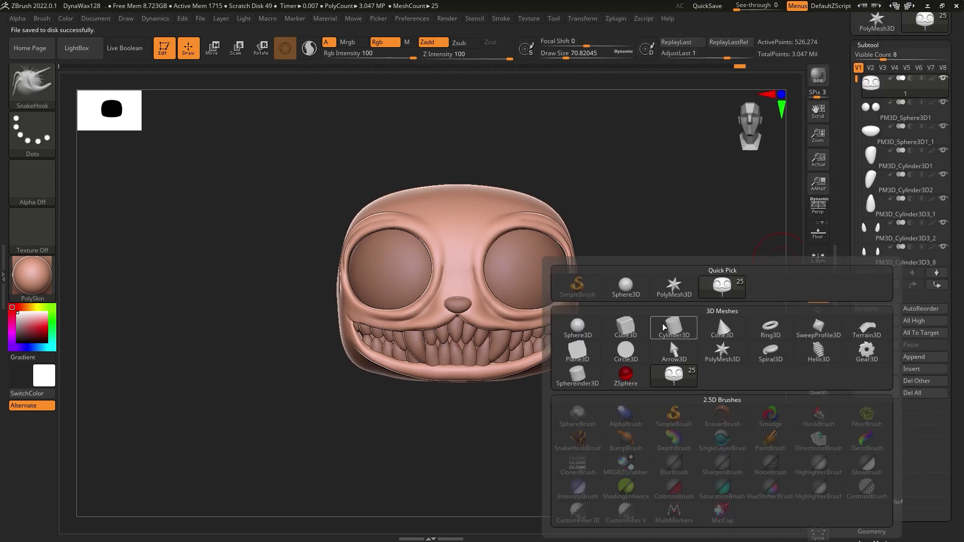
{"action": "left_click", "coordinate": [670, 329]}
{"action": "left_click", "coordinate": [219, 54]}
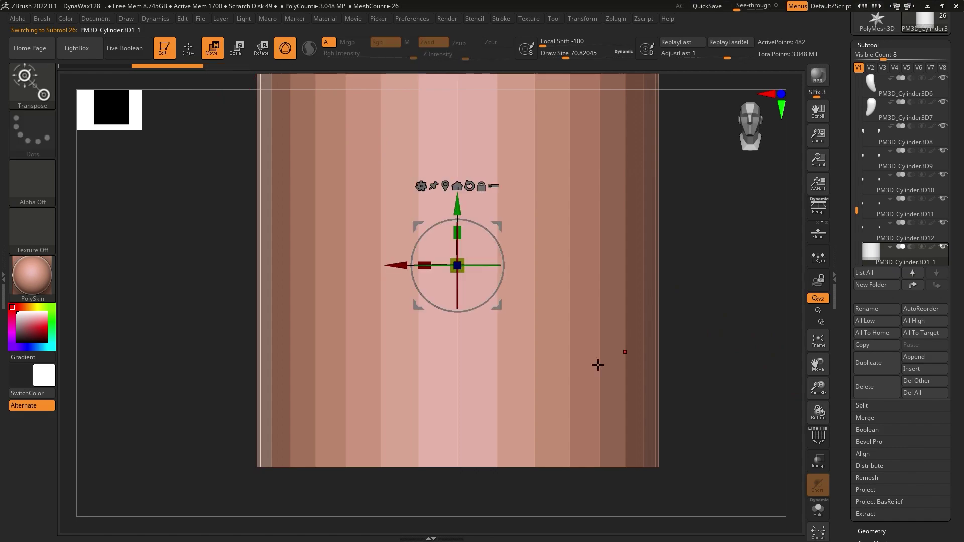
{"action": "mouse_move", "coordinate": [457, 265]}
{"action": "left_mouse_down"}
{"action": "mouse_move", "coordinate": [258, 265]}
{"action": "mouse_move", "coordinate": [482, 166]}
{"action": "left_mouse_up"}
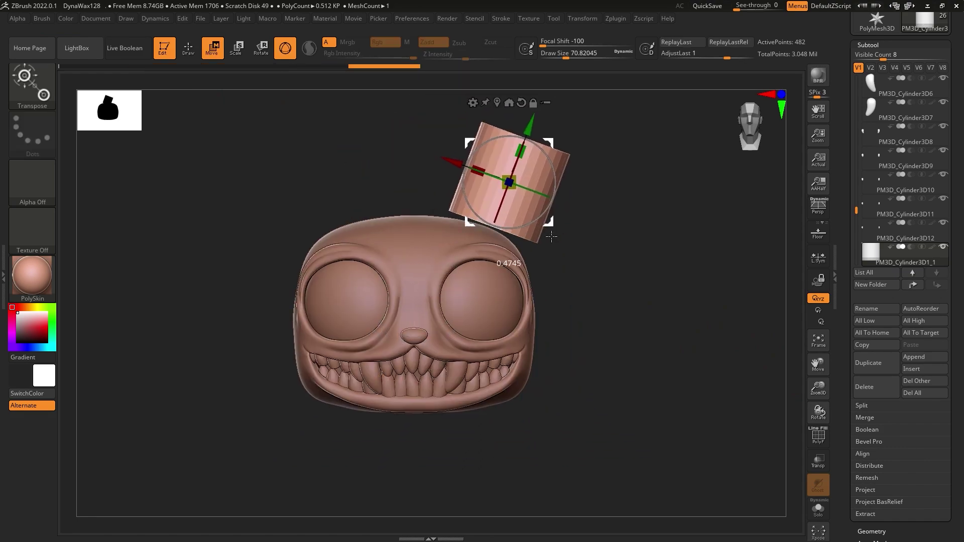
{"action": "mouse_move", "coordinate": [578, 302]}
{"action": "left_mouse_down"}
{"action": "mouse_move", "coordinate": [653, 301]}
{"action": "mouse_move", "coordinate": [577, 301]}
{"action": "left_mouse_up"}
{"action": "mouse_move", "coordinate": [533, 166]}
{"action": "left_mouse_down"}
{"action": "mouse_move", "coordinate": [554, 196]}
{"action": "mouse_move", "coordinate": [562, 158]}
{"action": "left_mouse_up"}
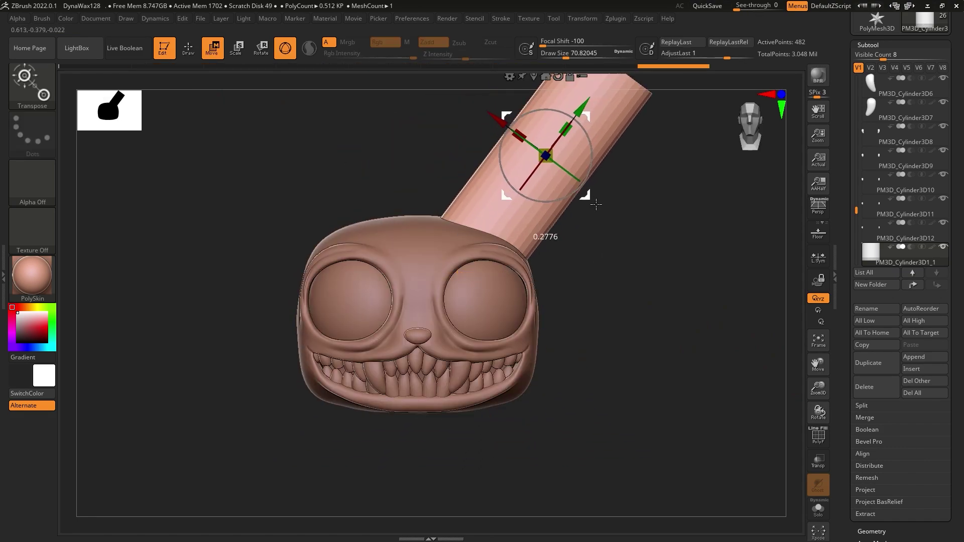
{"action": "mouse_move", "coordinate": [653, 301]}
{"action": "left_mouse_down"}
{"action": "mouse_move", "coordinate": [713, 301]}
{"action": "mouse_move", "coordinate": [652, 302]}
{"action": "left_mouse_up"}
{"action": "mouse_move", "coordinate": [563, 159]}
{"action": "left_mouse_down", "text": "alt"}
{"action": "mouse_move", "coordinate": [530, 254]}
{"action": "mouse_move", "coordinate": [582, 330]}
{"action": "left_mouse_up", "text": "alt"}
- Bend the cylinder into a leftward arc and pull it into a long curved ear
{"action": "mouse_move", "coordinate": [368, 196]}
{"action": "left_mouse_down"}
{"action": "mouse_move", "coordinate": [641, 318]}
{"action": "mouse_move", "coordinate": [578, 238]}
{"action": "mouse_move", "coordinate": [517, 251]}
{"action": "left_mouse_up"}
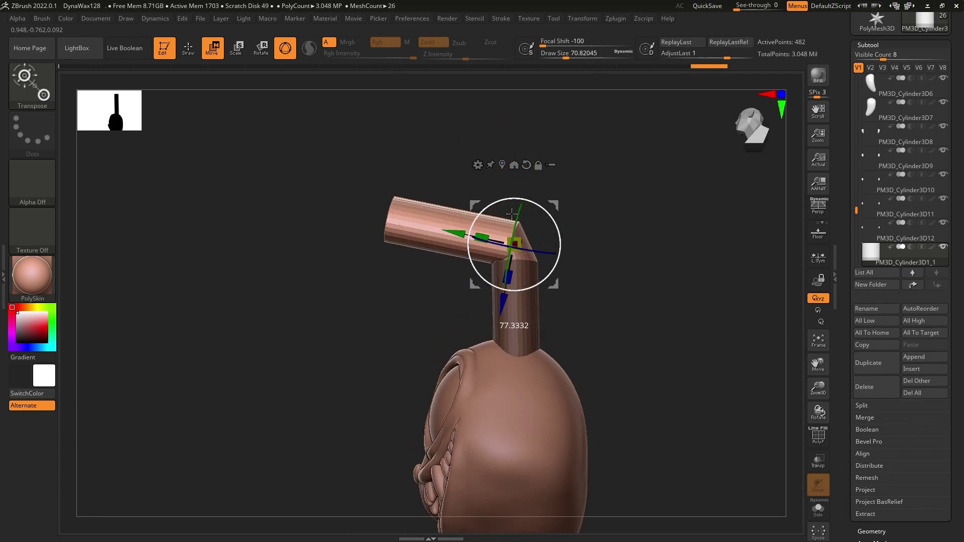
{"action": "mouse_move", "coordinate": [517, 311]}
{"action": "left_mouse_down"}
{"action": "mouse_move", "coordinate": [478, 328]}
{"action": "mouse_move", "coordinate": [571, 357]}
{"action": "mouse_move", "coordinate": [547, 329]}
{"action": "mouse_move", "coordinate": [578, 319]}
{"action": "mouse_move", "coordinate": [591, 296]}
{"action": "mouse_move", "coordinate": [582, 341]}
{"action": "left_mouse_up"}
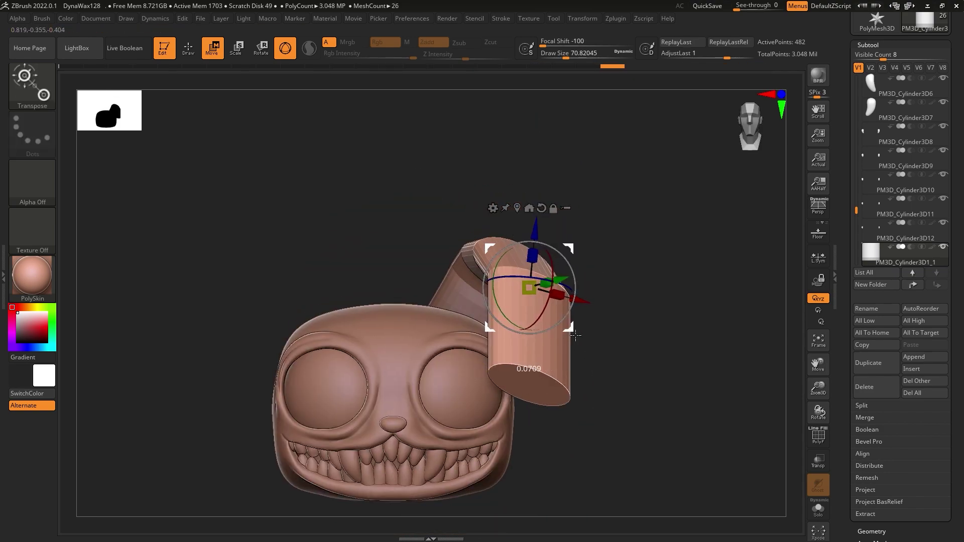
{"action": "key", "text": "q"}
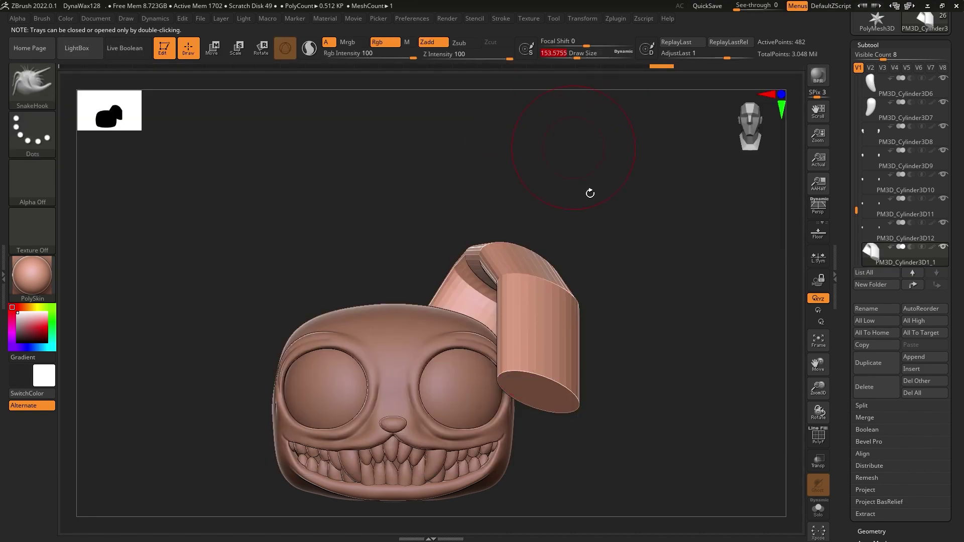
{"action": "left_click_drag", "start_coordinate": [540, 387], "coordinate": [518, 346]}
{"action": "left_click_drag", "start_coordinate": [652, 302], "coordinate": [602, 311]}
- Run ZRemesher on the ear cylinder to give it even, lighter topology
{"action": "left_click", "coordinate": [872, 531]}
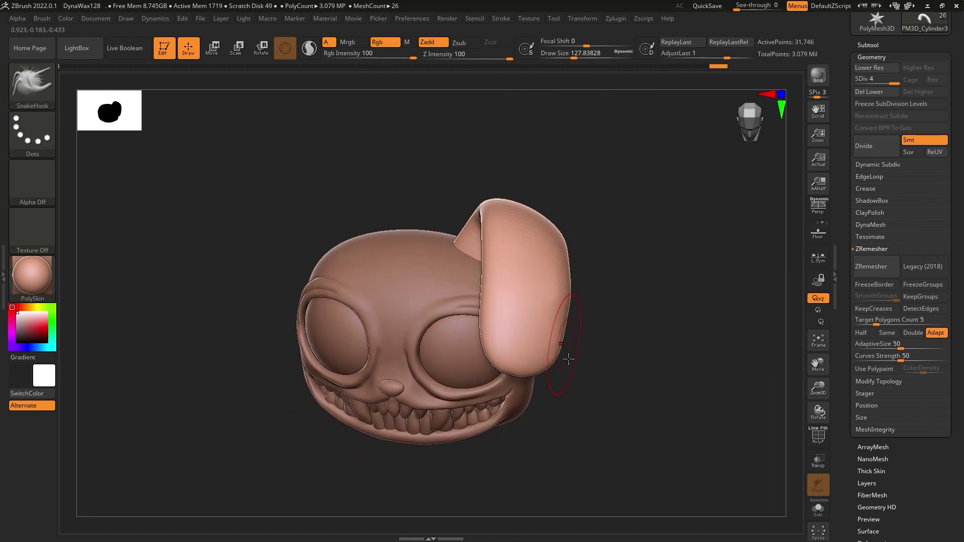
{"action": "mouse_move", "coordinate": [520, 416]}
{"action": "left_mouse_down"}
{"action": "mouse_move", "coordinate": [497, 356]}
{"action": "mouse_move", "coordinate": [580, 214]}
{"action": "left_mouse_up"}
{"action": "left_click_drag", "start_coordinate": [490, 435], "coordinate": [477, 377]}
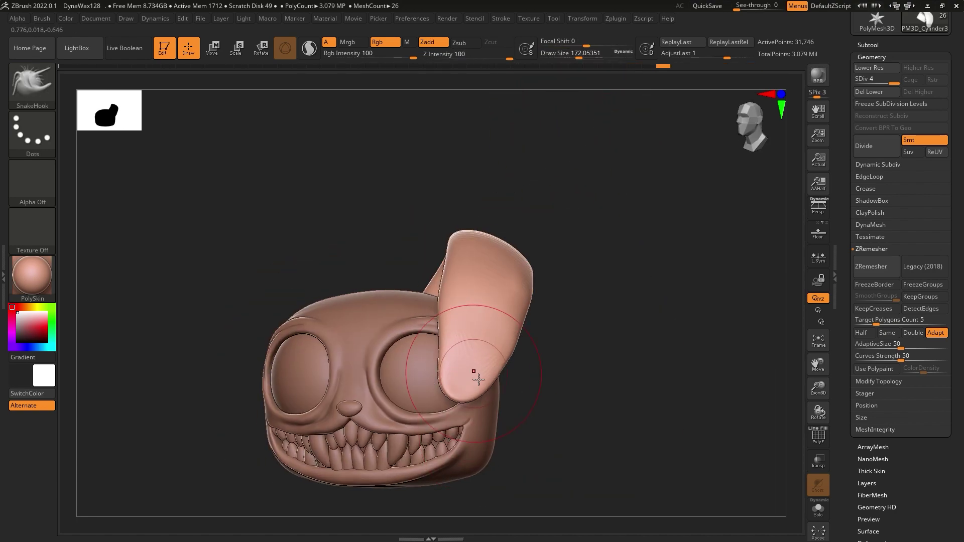
{"action": "right_click_drag", "start_coordinate": [459, 376], "coordinate": [513, 324]}
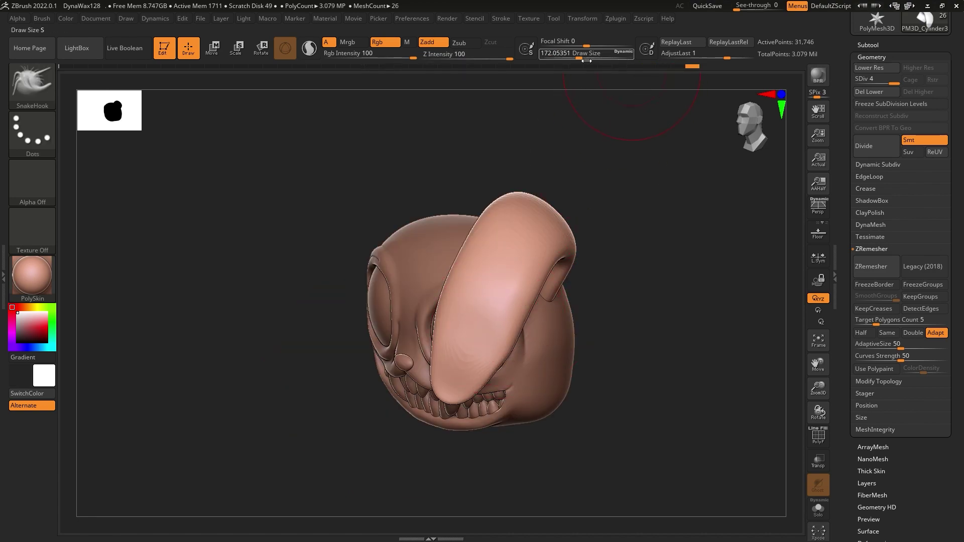
{"action": "left_click_drag", "start_coordinate": [586, 60], "coordinate": [592, 60]}
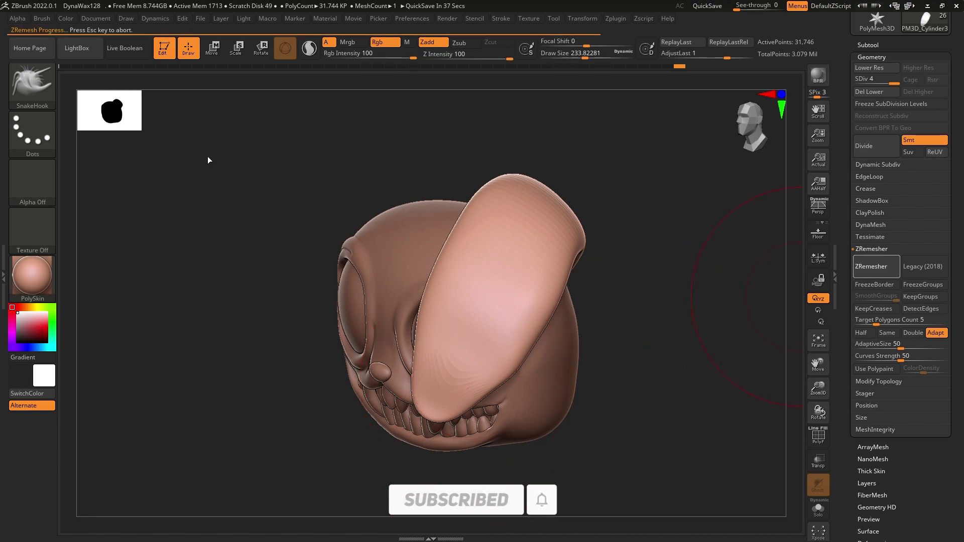
{"action": "mouse_move", "coordinate": [263, 159]}
{"action": "left_mouse_down"}
{"action": "mouse_move", "coordinate": [465, 305]}
{"action": "mouse_move", "coordinate": [588, 232]}
{"action": "mouse_move", "coordinate": [567, 322]}
{"action": "left_mouse_up"}
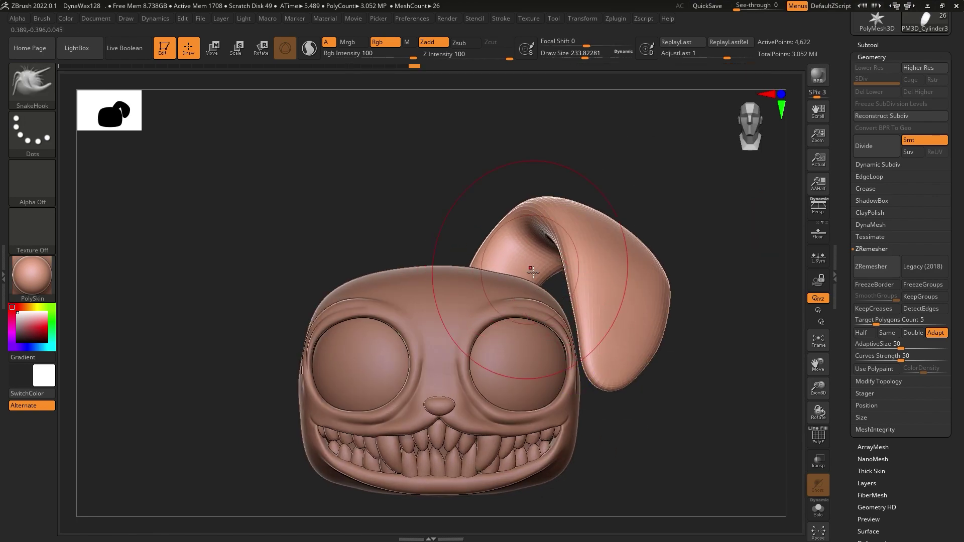
- Pull the ear outward with a rounder tip and lengthen it down past the cheek
{"action": "left_click_drag", "start_coordinate": [756, 8], "coordinate": [752, 8]}
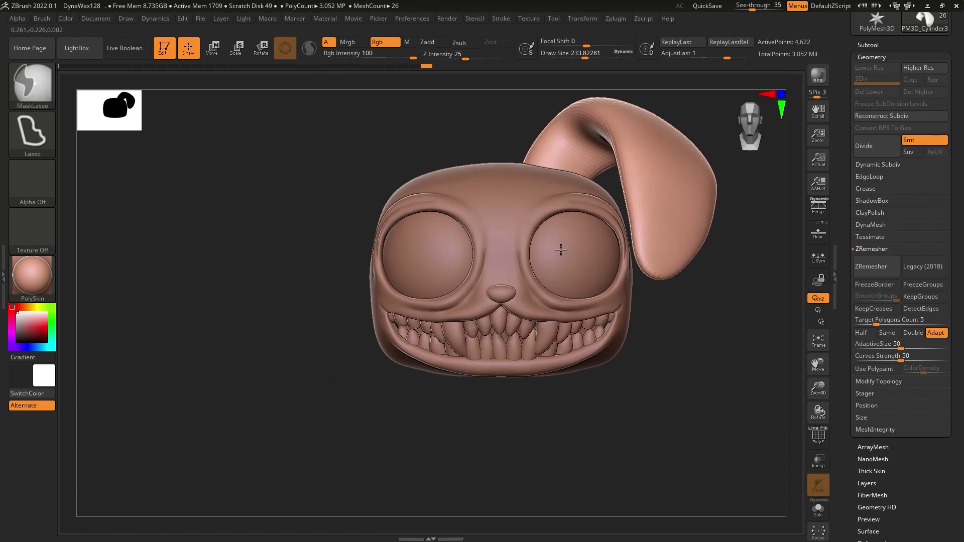
{"action": "left_click_drag", "start_coordinate": [628, 151], "coordinate": [553, 259]}
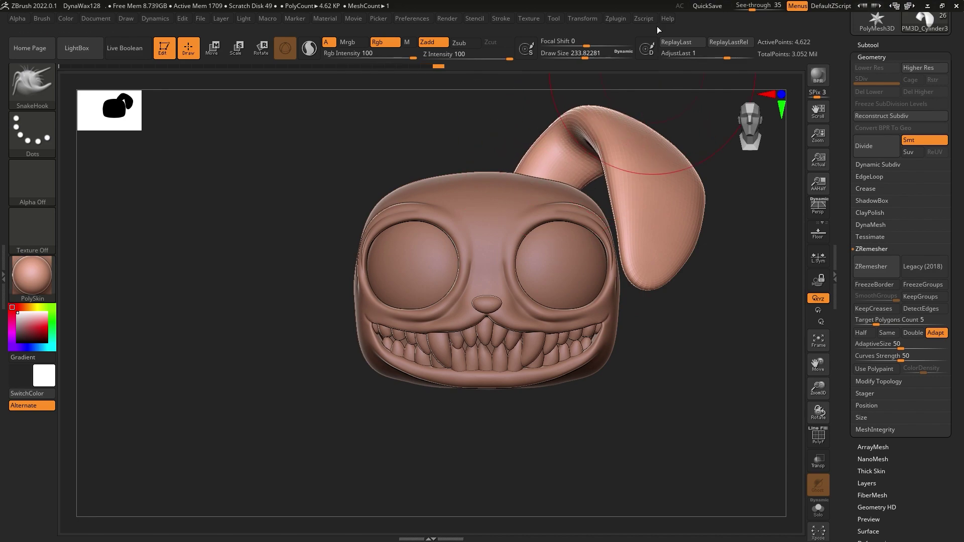
{"action": "left_click_drag", "start_coordinate": [701, 175], "coordinate": [648, 113]}
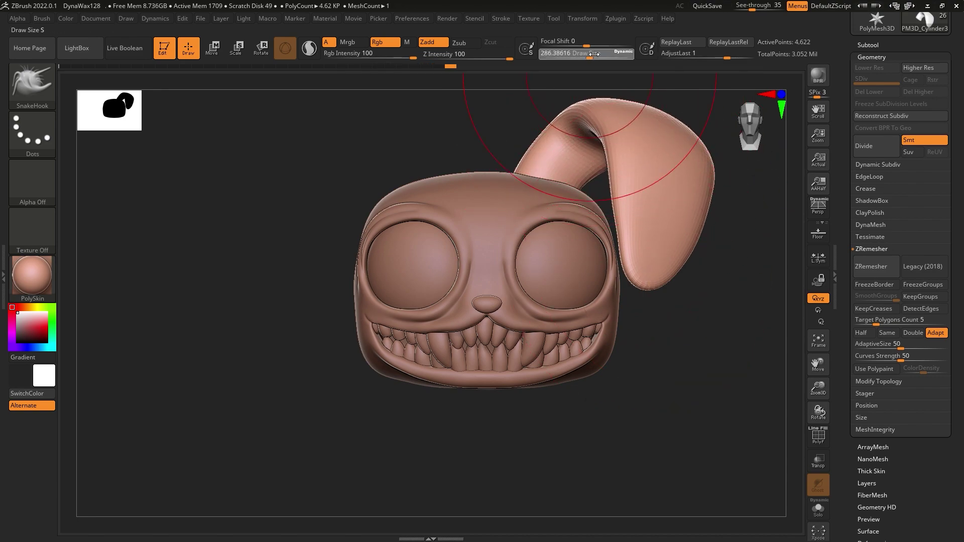
{"action": "left_click_drag", "start_coordinate": [664, 285], "coordinate": [648, 365]}
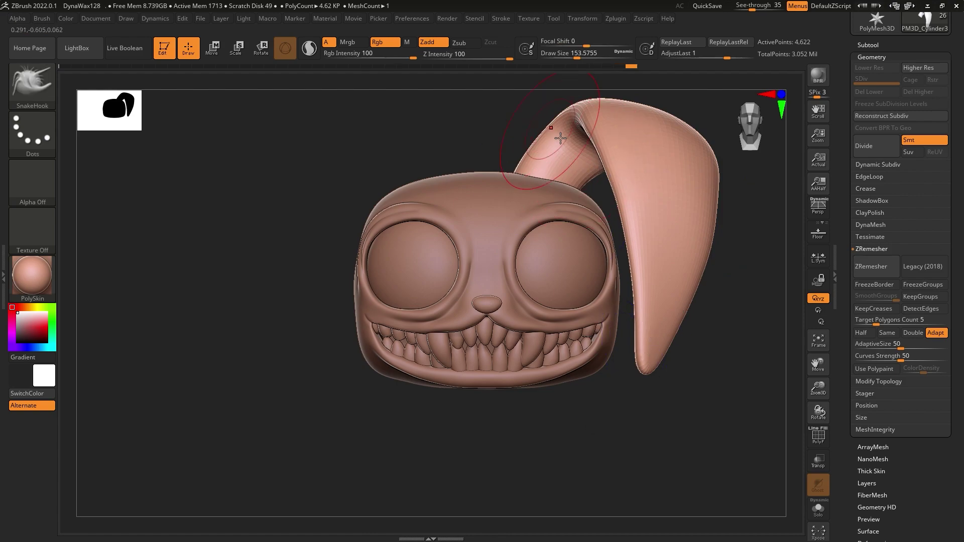
- Solo the ear and build up a hollow inner cup with ClayBuildup
{"action": "key", "text": "b"}
{"action": "key", "text": "s"}
{"action": "key", "text": "h"}
{"action": "mouse_move", "coordinate": [743, 301]}
{"action": "left_mouse_down"}
{"action": "mouse_move", "coordinate": [764, 370]}
{"action": "mouse_move", "coordinate": [651, 209]}
{"action": "mouse_move", "coordinate": [555, 216]}
{"action": "left_mouse_up"}
{"action": "key", "text": "b"}
{"action": "key", "text": "c"}
{"action": "key", "text": "b"}
{"action": "left_click_drag", "start_coordinate": [226, 352], "coordinate": [261, 312]}
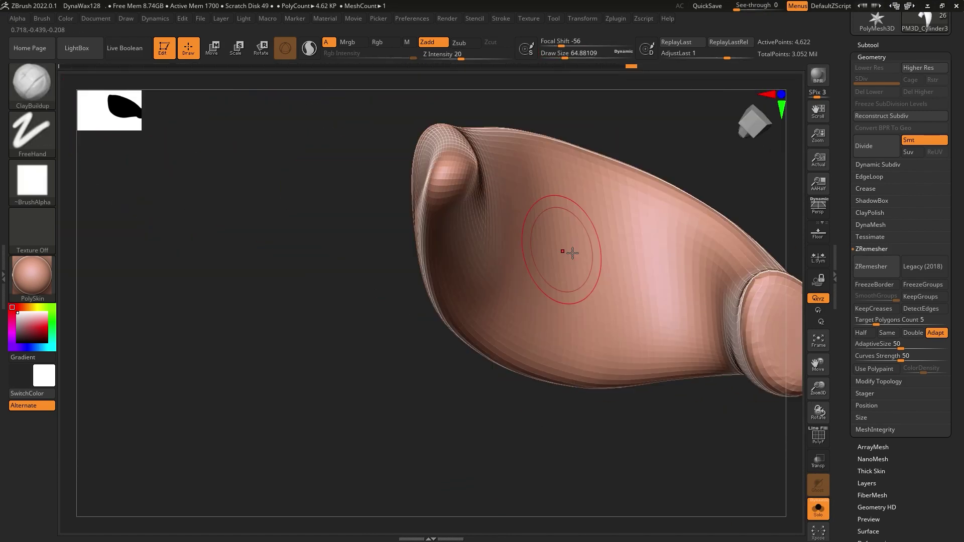
{"action": "mouse_move", "coordinate": [753, 427]}
{"action": "left_mouse_down"}
{"action": "mouse_move", "coordinate": [648, 309]}
{"action": "mouse_move", "coordinate": [545, 260]}
{"action": "mouse_move", "coordinate": [743, 224]}
{"action": "mouse_move", "coordinate": [636, 227]}
{"action": "mouse_move", "coordinate": [592, 248]}
{"action": "mouse_move", "coordinate": [409, 430]}
{"action": "mouse_move", "coordinate": [499, 301]}
{"action": "mouse_move", "coordinate": [445, 445]}
{"action": "mouse_move", "coordinate": [665, 237]}
{"action": "mouse_move", "coordinate": [517, 312]}
{"action": "mouse_move", "coordinate": [641, 235]}
{"action": "left_mouse_up"}
{"action": "mouse_move", "coordinate": [666, 191]}
{"action": "left_mouse_down"}
{"action": "mouse_move", "coordinate": [555, 267]}
{"action": "mouse_move", "coordinate": [586, 222]}
{"action": "mouse_move", "coordinate": [684, 229]}
{"action": "mouse_move", "coordinate": [570, 303]}
{"action": "mouse_move", "coordinate": [387, 473]}
{"action": "mouse_move", "coordinate": [598, 269]}
{"action": "mouse_move", "coordinate": [639, 194]}
{"action": "left_mouse_up"}
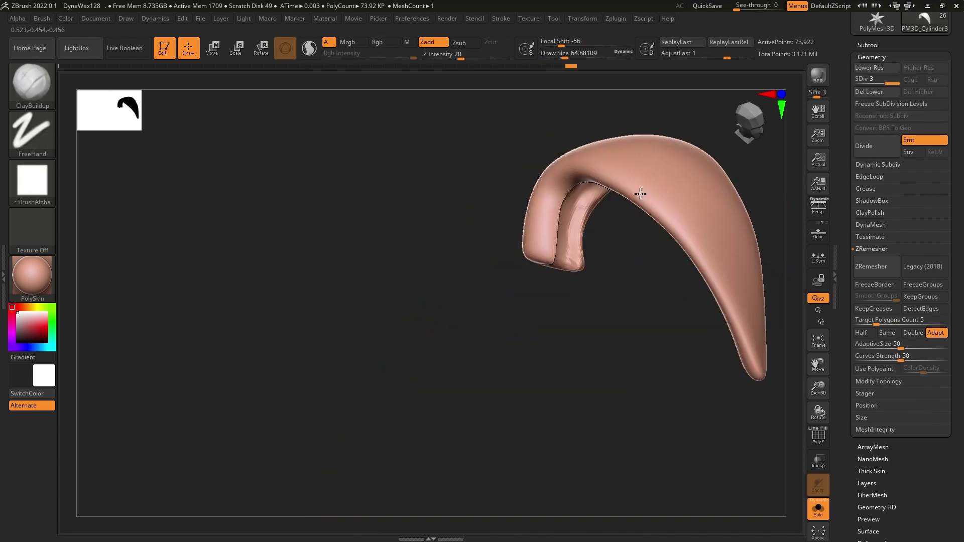
- Divide the ear, smooth its inner surface, ZRemesh it, and turn Solo off
{"action": "key", "text": "d"}
{"action": "key", "text": "d"}
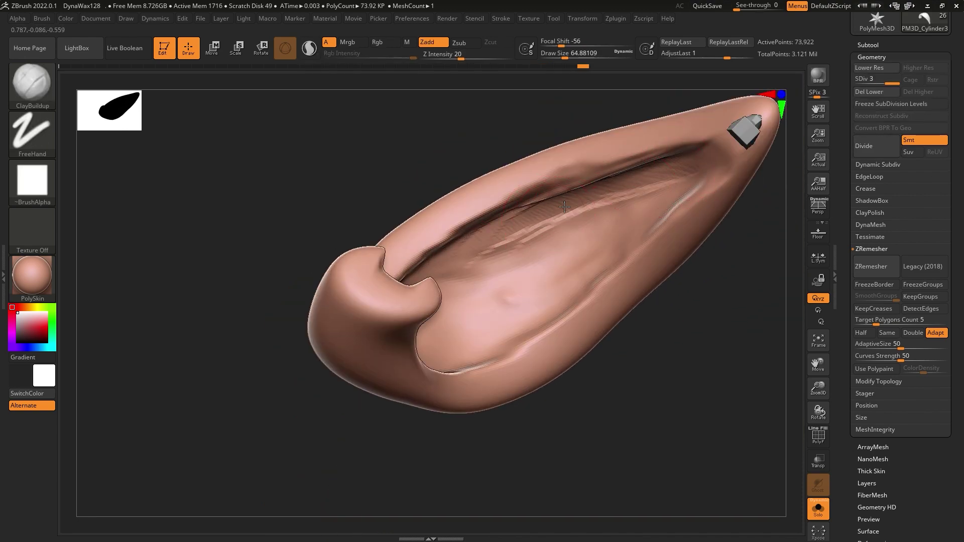
{"action": "mouse_move", "coordinate": [565, 207]}
{"action": "left_mouse_down"}
{"action": "mouse_move", "coordinate": [689, 183]}
{"action": "mouse_move", "coordinate": [659, 191]}
{"action": "left_mouse_up"}
{"action": "mouse_move", "coordinate": [545, 269]}
{"action": "left_mouse_down"}
{"action": "mouse_move", "coordinate": [477, 325]}
{"action": "mouse_move", "coordinate": [502, 287]}
{"action": "mouse_move", "coordinate": [549, 280]}
{"action": "mouse_move", "coordinate": [576, 95]}
{"action": "left_mouse_up"}
{"action": "mouse_move", "coordinate": [678, 223]}
{"action": "left_mouse_down"}
{"action": "mouse_move", "coordinate": [553, 271]}
{"action": "mouse_move", "coordinate": [441, 278]}
{"action": "left_mouse_up"}
{"action": "left_click_drag", "start_coordinate": [437, 402], "coordinate": [799, 281]}
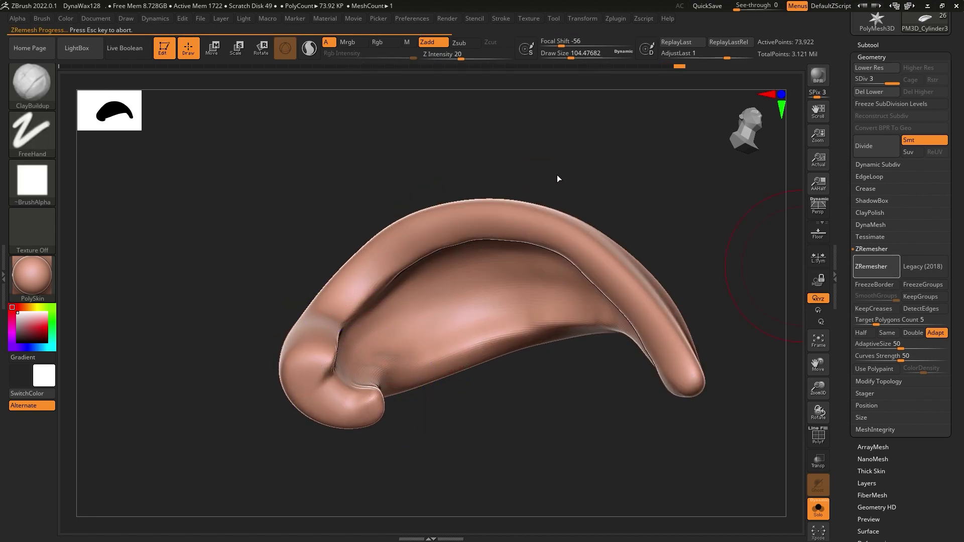
{"action": "left_click_drag", "start_coordinate": [477, 452], "coordinate": [653, 427]}
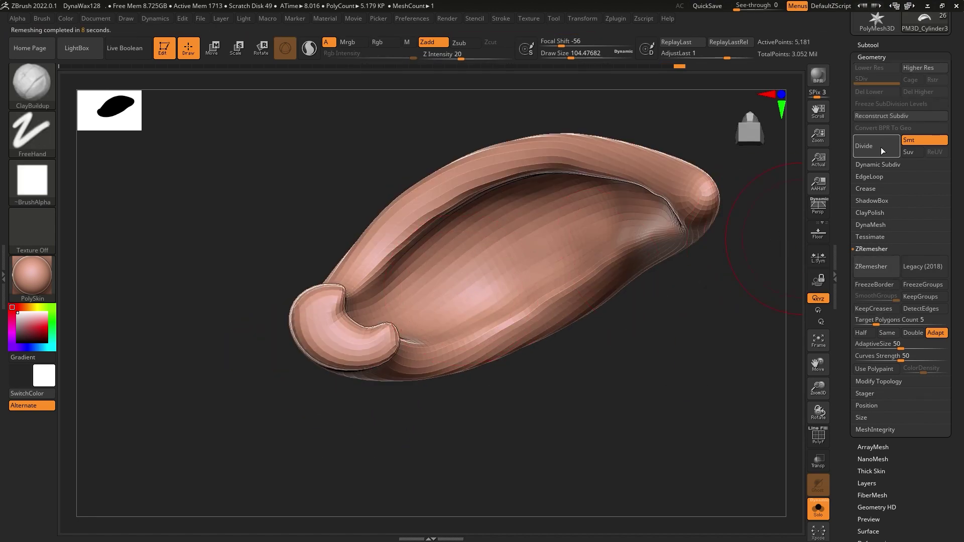
{"action": "left_click_drag", "start_coordinate": [645, 223], "coordinate": [762, 425]}
{"action": "left_click", "coordinate": [818, 510]}
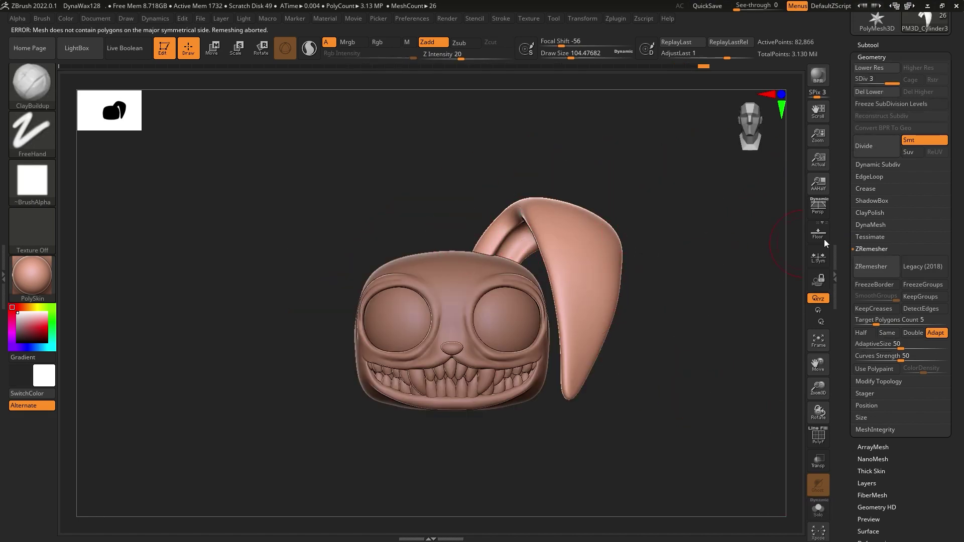
- Mirror And Weld the floppy ear onto the opposite side of the head and check the profile
{"action": "left_click", "coordinate": [879, 381]}
{"action": "left_click", "coordinate": [878, 297]}
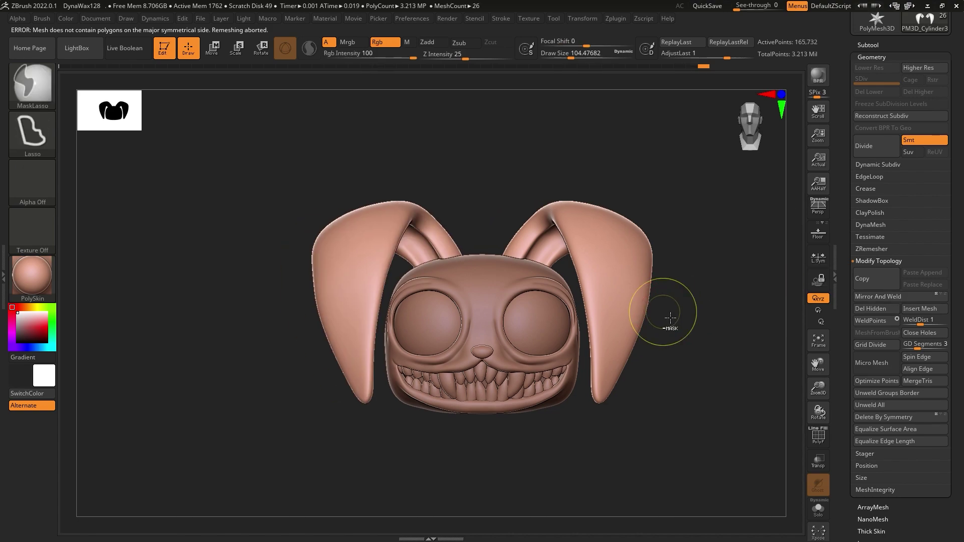
{"action": "mouse_move", "coordinate": [668, 321]}
{"action": "right_mouse_down", "text": "ctrl"}
{"action": "mouse_move", "coordinate": [633, 261]}
{"action": "mouse_move", "coordinate": [594, 245]}
{"action": "right_mouse_up", "text": "ctrl"}
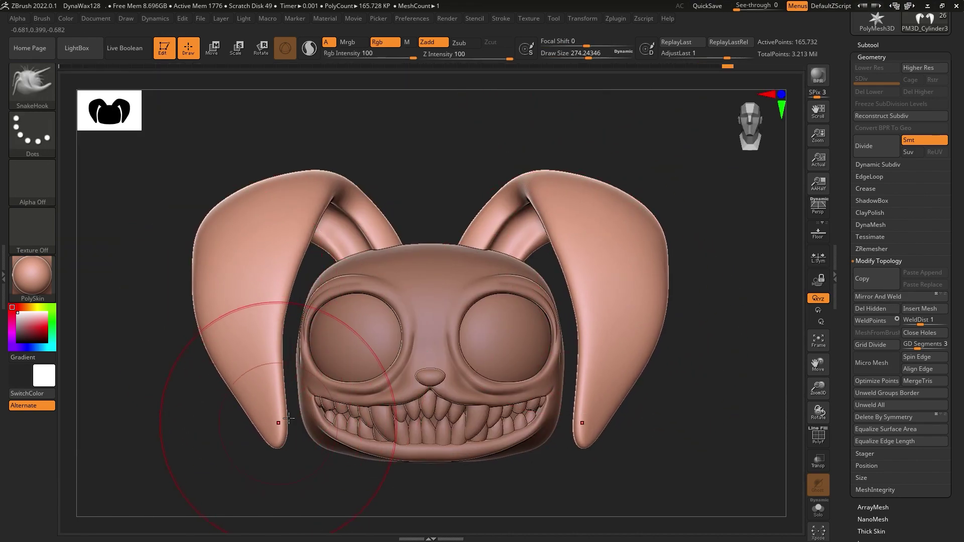
{"action": "mouse_move", "coordinate": [639, 351]}
{"action": "right_mouse_down"}
{"action": "mouse_move", "coordinate": [604, 351]}
{"action": "mouse_move", "coordinate": [639, 314]}
{"action": "mouse_move", "coordinate": [607, 316]}
{"action": "mouse_move", "coordinate": [613, 303]}
{"action": "right_mouse_up"}
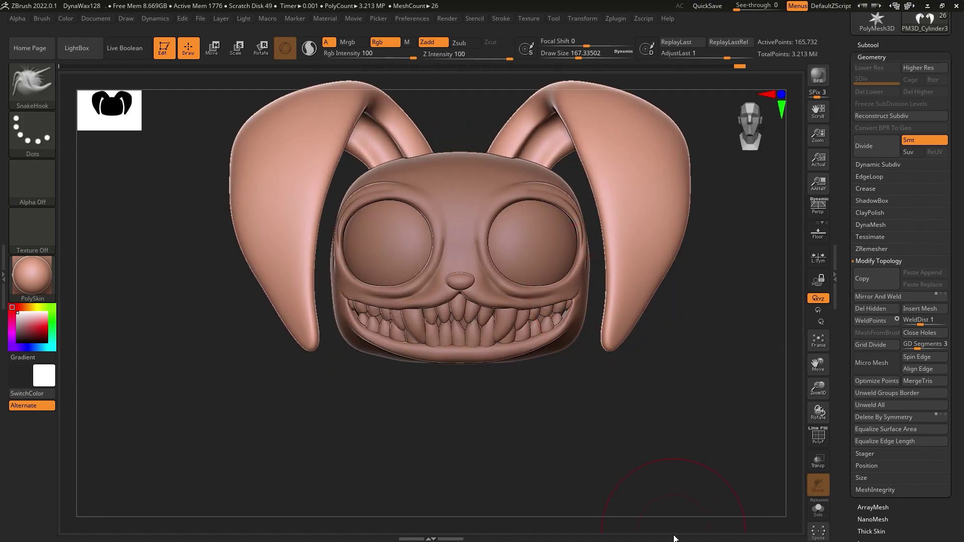
{"action": "scroll", "coordinate": [890, 57], "scroll_direction": "up", "scroll_amount": 3}
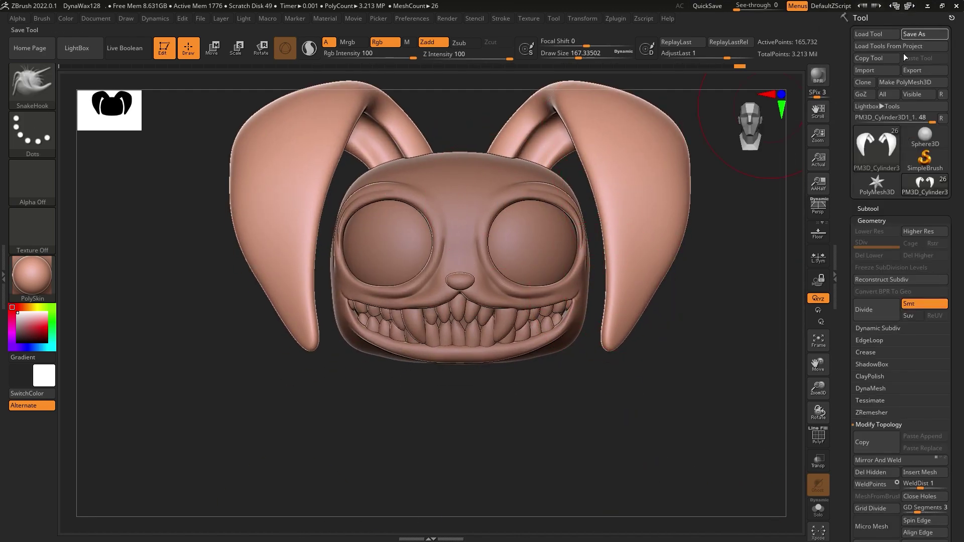
{"action": "right_click_drag", "start_coordinate": [689, 284], "coordinate": [674, 314], "text": "alt"}
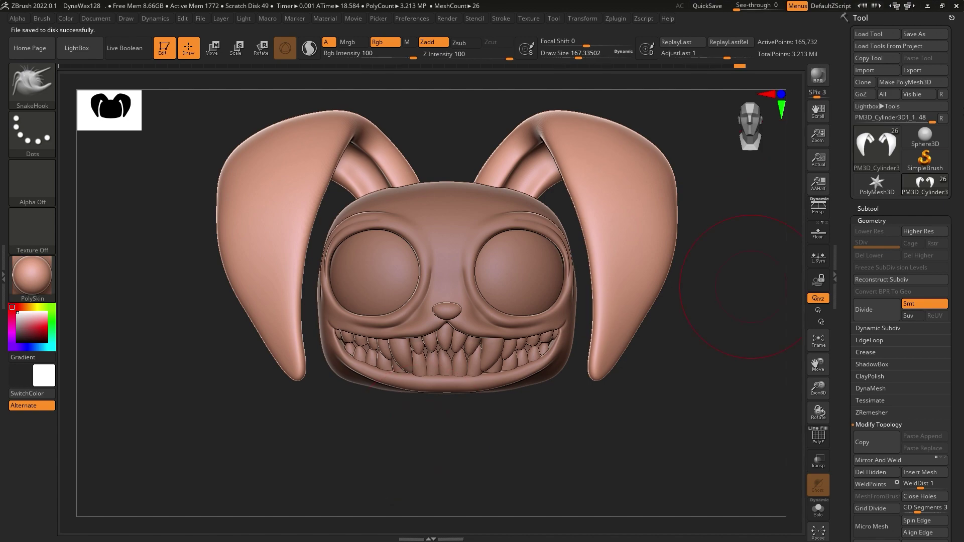
- Turn on perspective and append a new sphere part beneath the bunny's head
{"action": "key", "text": "p"}
{"action": "left_click", "coordinate": [868, 209]}
{"action": "left_click", "coordinate": [924, 520]}
{"action": "left_click", "coordinate": [624, 340]}
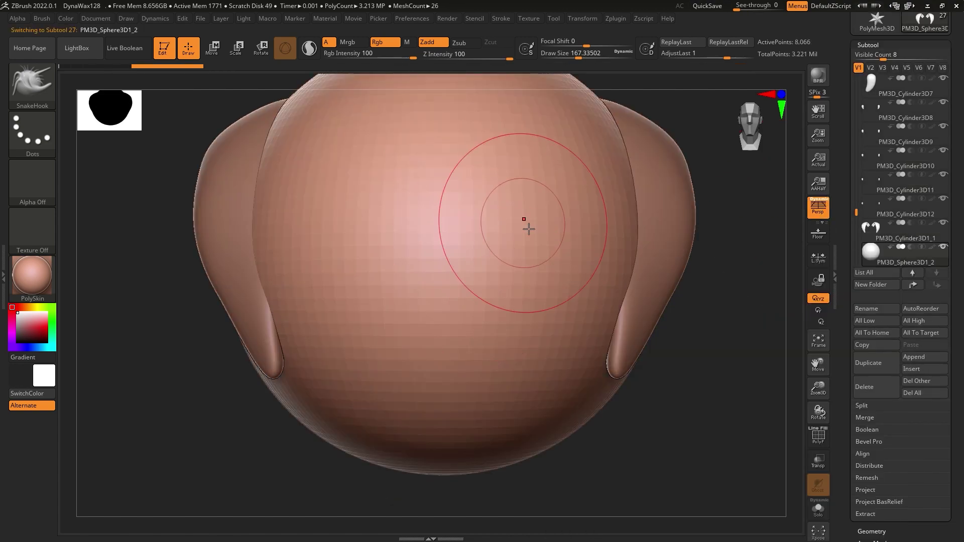
{"action": "key", "text": "w"}
{"action": "key", "text": "f"}
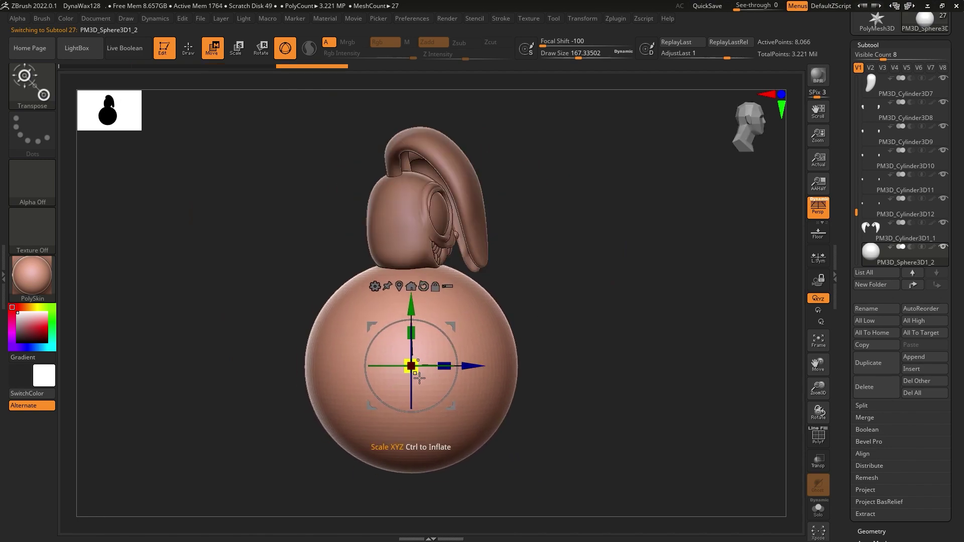
- Undo a trial stretch, then shrink the new sphere slightly with the Transpose gizmo
{"action": "key", "text": "b"}
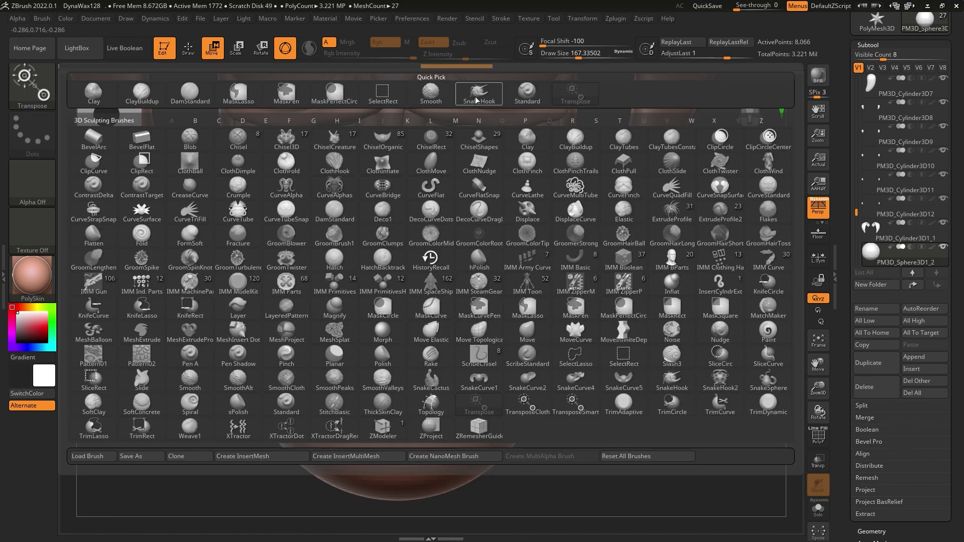
{"action": "left_click_drag", "start_coordinate": [385, 277], "coordinate": [386, 327]}
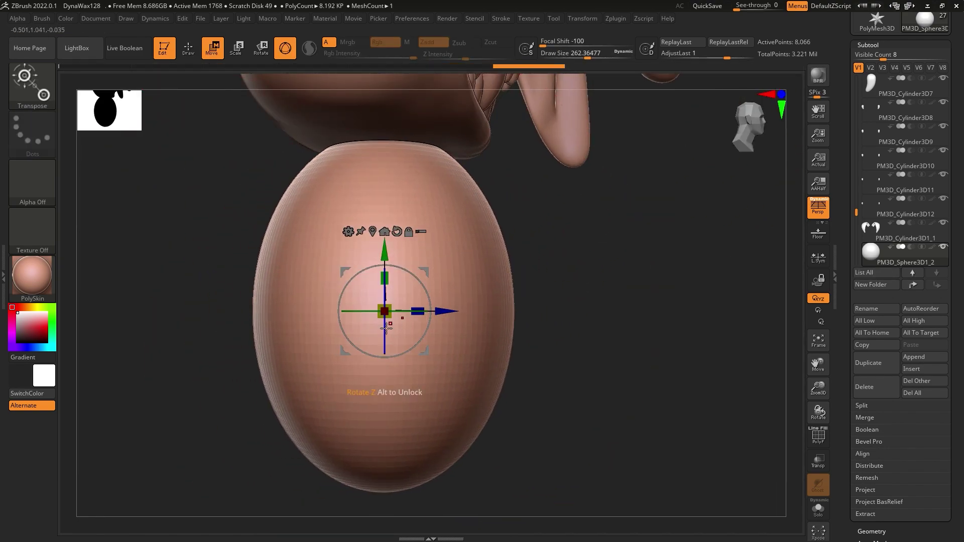
{"action": "key", "text": "ctrl+z"}
{"action": "key", "text": "q"}
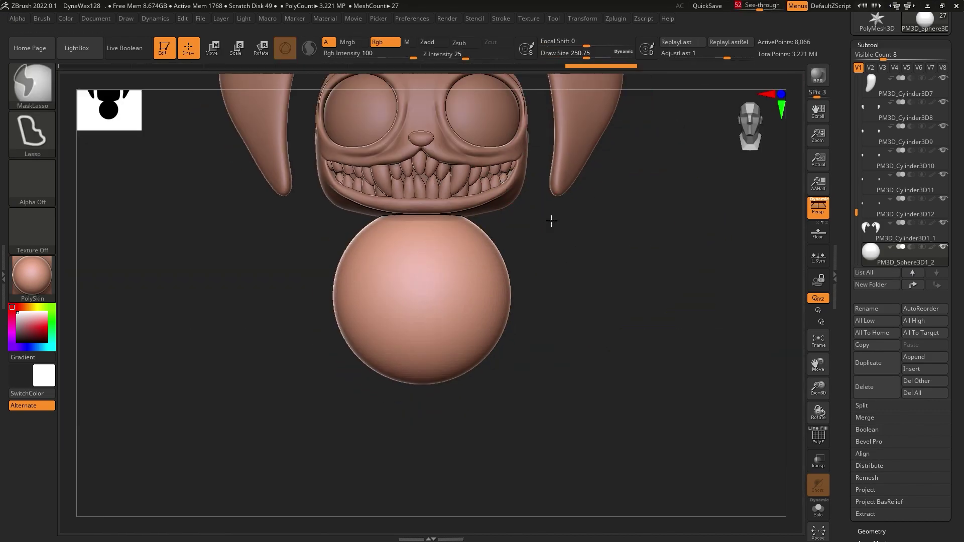
{"action": "key", "text": "f"}
{"action": "key", "text": "w"}
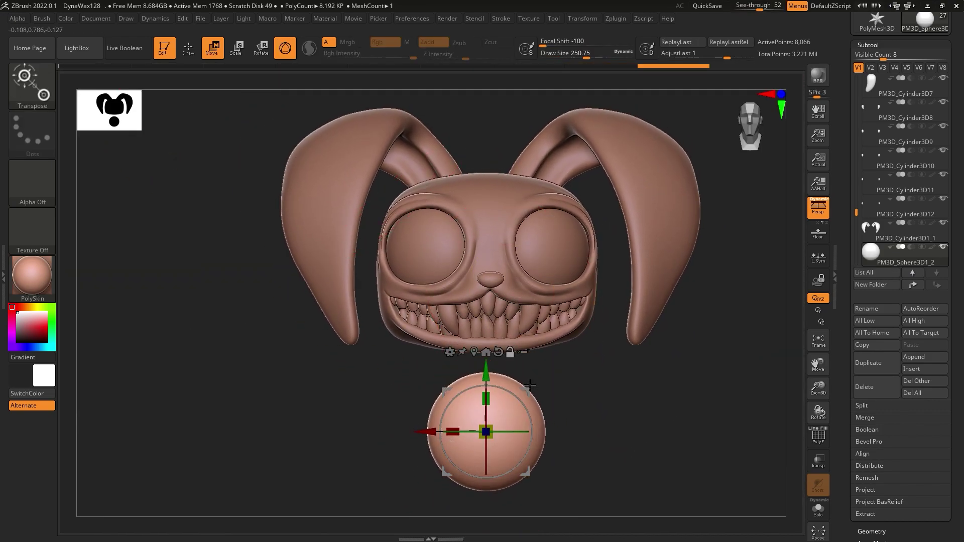
{"action": "mouse_move", "coordinate": [529, 385]}
{"action": "right_mouse_down", "text": "ctrl"}
{"action": "mouse_move", "coordinate": [558, 245]}
{"action": "mouse_move", "coordinate": [502, 381]}
{"action": "right_mouse_up", "text": "ctrl"}
{"action": "left_click_drag", "start_coordinate": [479, 436], "coordinate": [486, 449]}
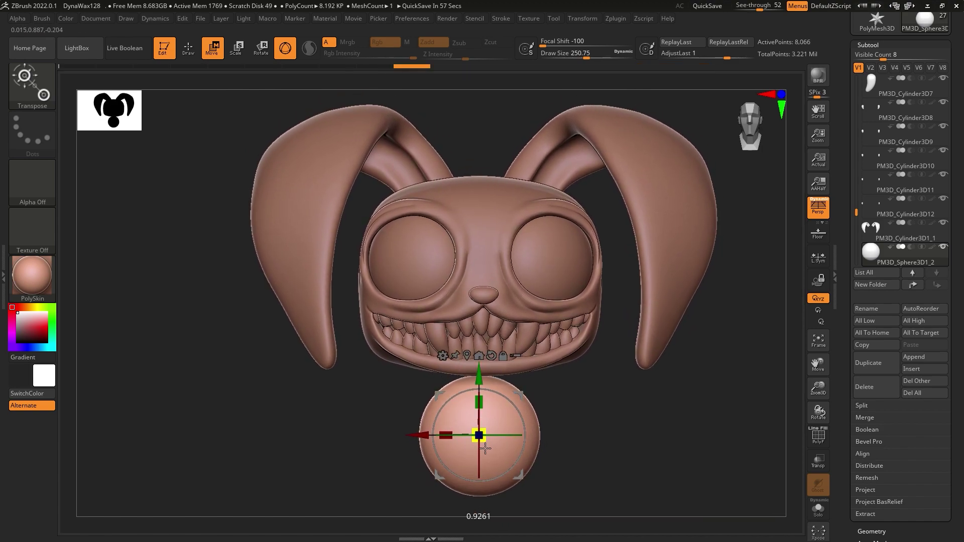
{"action": "mouse_move", "coordinate": [486, 448]}
{"action": "right_mouse_down"}
{"action": "mouse_move", "coordinate": [617, 445]}
{"action": "mouse_move", "coordinate": [486, 460]}
{"action": "right_mouse_up"}
- Select the SnakeHook brush and inspect the egg-shaped torso from side, below and front
{"action": "key", "text": "b"}
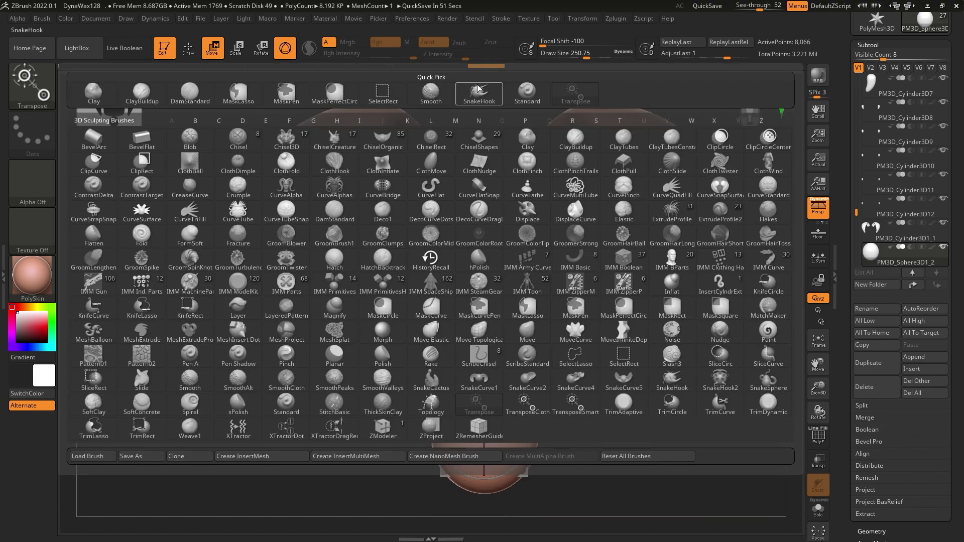
{"action": "key", "text": "s"}
{"action": "key", "text": "h"}
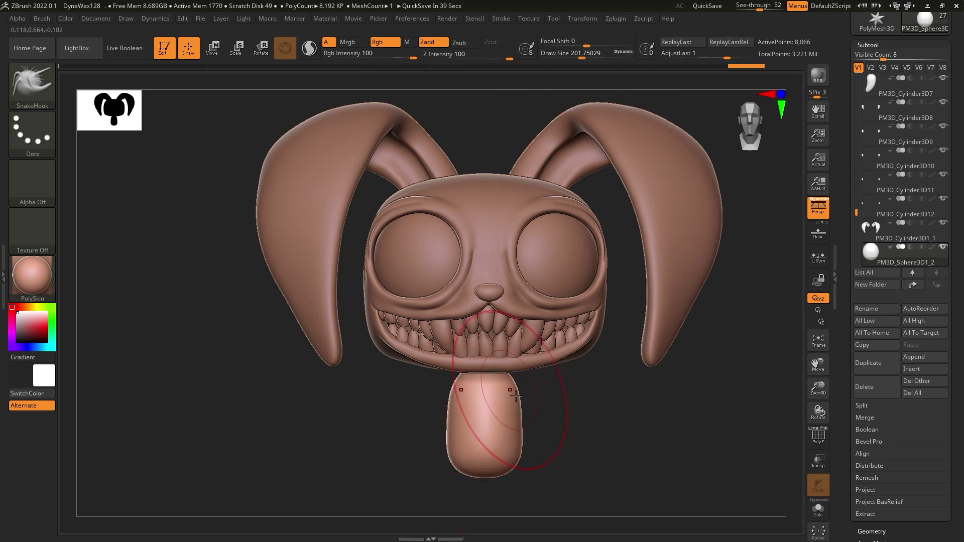
{"action": "right_click_drag", "start_coordinate": [518, 397], "coordinate": [582, 63]}
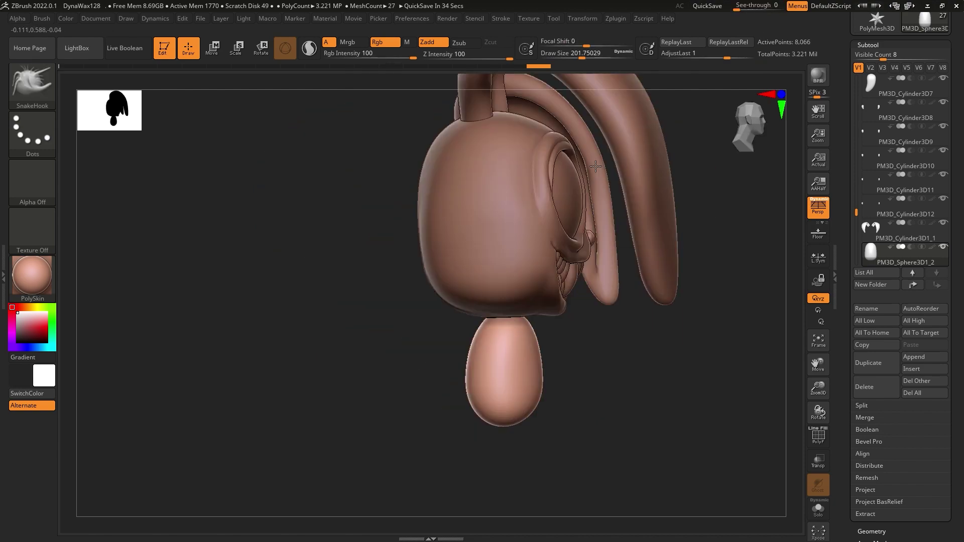
{"action": "right_click_drag", "start_coordinate": [612, 337], "coordinate": [676, 336]}
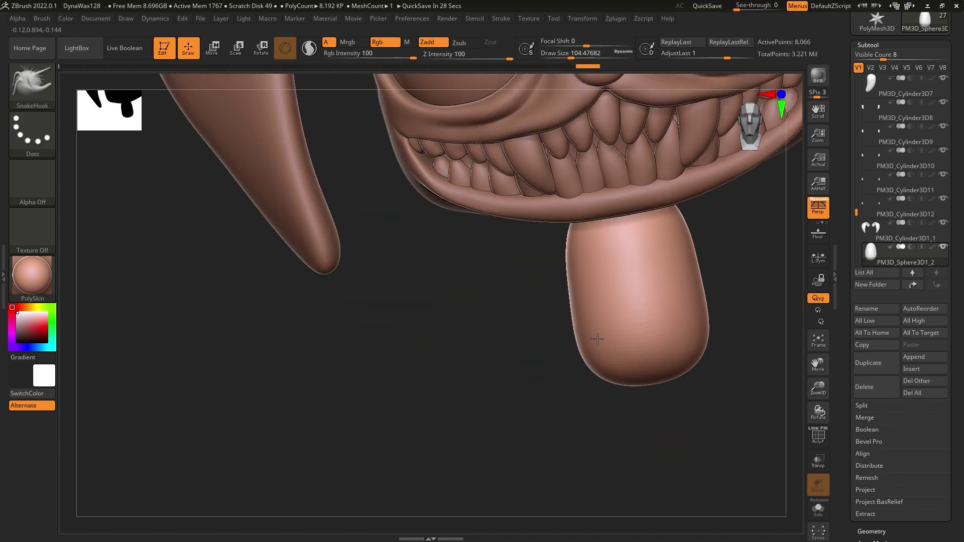
{"action": "mouse_move", "coordinate": [682, 388]}
{"action": "right_mouse_down", "text": "alt"}
{"action": "mouse_move", "coordinate": [527, 321]}
{"action": "mouse_move", "coordinate": [560, 301]}
{"action": "mouse_move", "coordinate": [579, 331]}
{"action": "right_mouse_up", "text": "alt"}
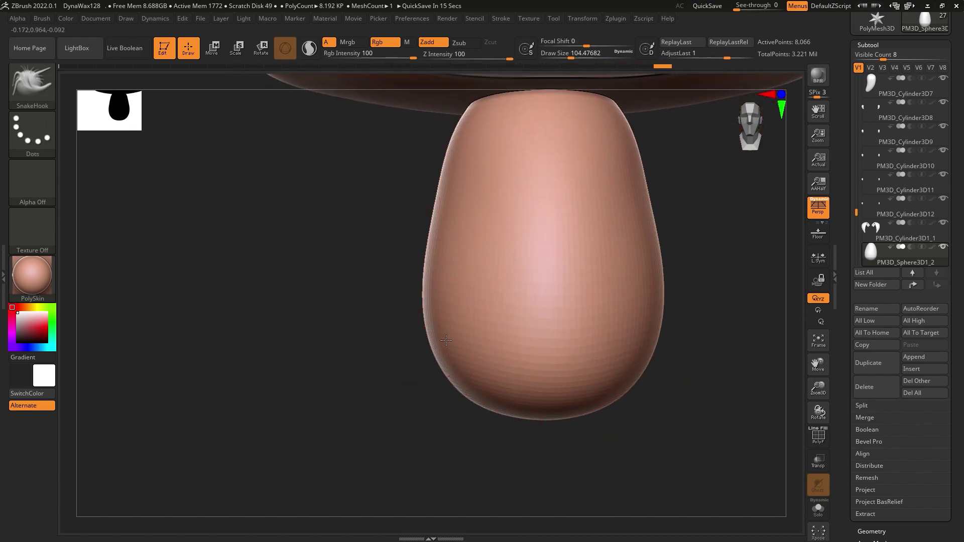
{"action": "right_click_drag", "start_coordinate": [646, 340], "coordinate": [623, 291], "text": "ctrl"}
- Append a Cylinder3D and lay it on its side beside the torso
{"action": "left_click", "coordinate": [924, 357]}
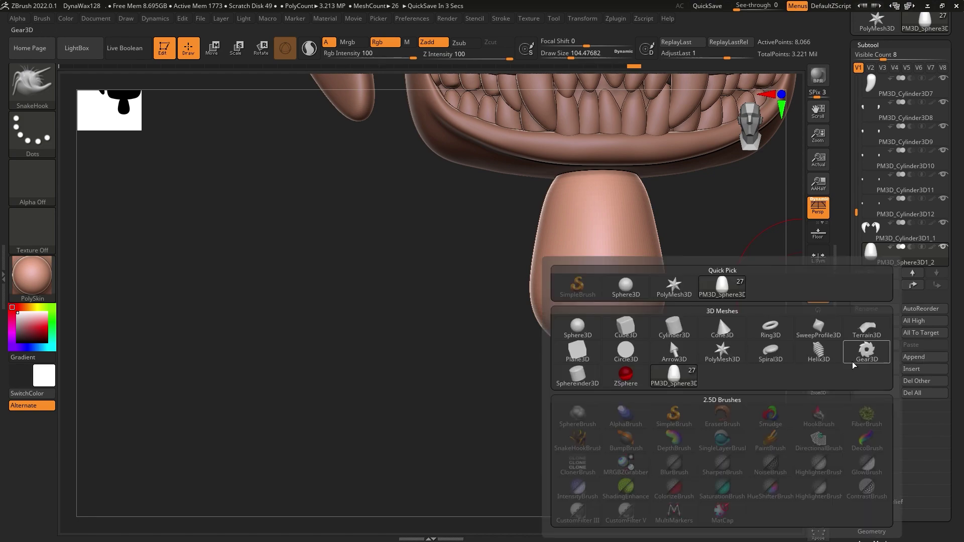
{"action": "left_click", "coordinate": [626, 321]}
{"action": "key", "text": "w"}
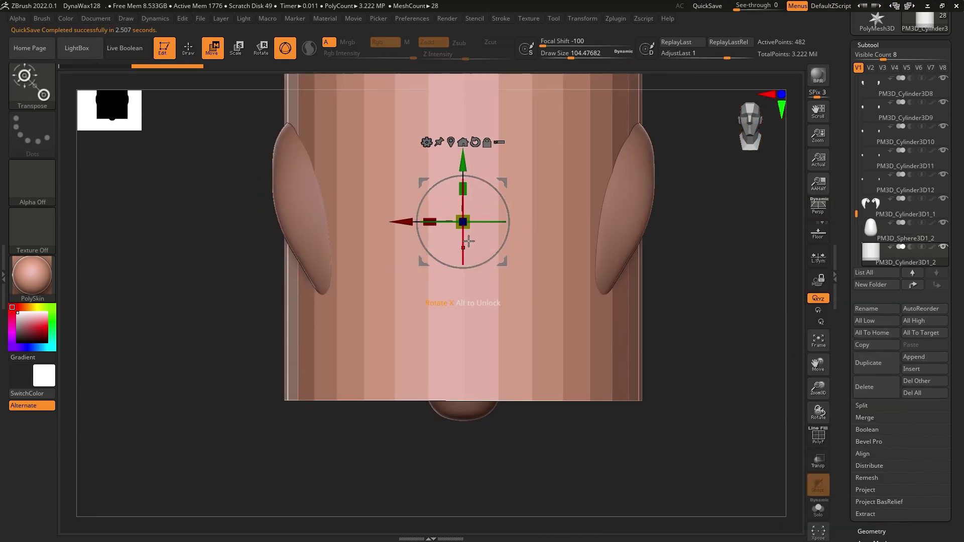
{"action": "mouse_move", "coordinate": [557, 311]}
{"action": "left_mouse_down"}
{"action": "mouse_move", "coordinate": [545, 297]}
{"action": "mouse_move", "coordinate": [563, 306]}
{"action": "left_mouse_up"}
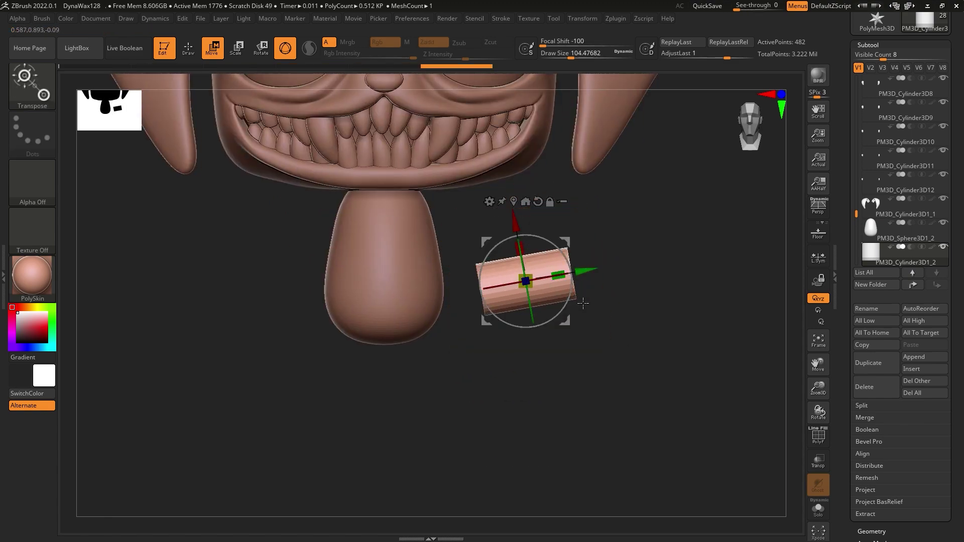
{"action": "left_click_drag", "start_coordinate": [627, 351], "coordinate": [627, 302], "text": "alt"}
{"action": "left_click_drag", "start_coordinate": [455, 372], "coordinate": [455, 369]}
- Adjust the cylinder's length and nudge it into place at the torso's lower right
{"action": "left_click_drag", "start_coordinate": [612, 223], "coordinate": [612, 251], "text": "alt"}
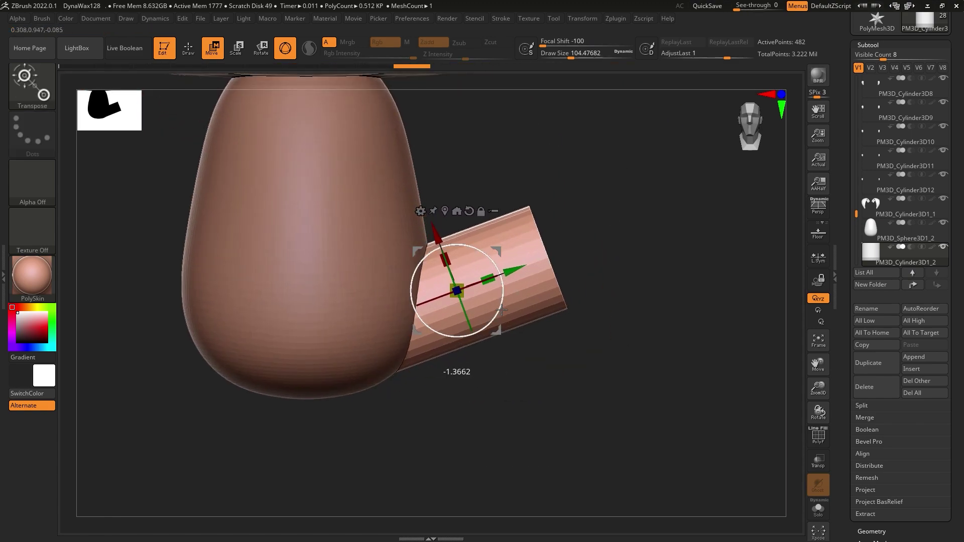
{"action": "mouse_move", "coordinate": [553, 361]}
{"action": "left_mouse_down"}
{"action": "mouse_move", "coordinate": [585, 308]}
{"action": "mouse_move", "coordinate": [548, 337]}
{"action": "left_mouse_up"}
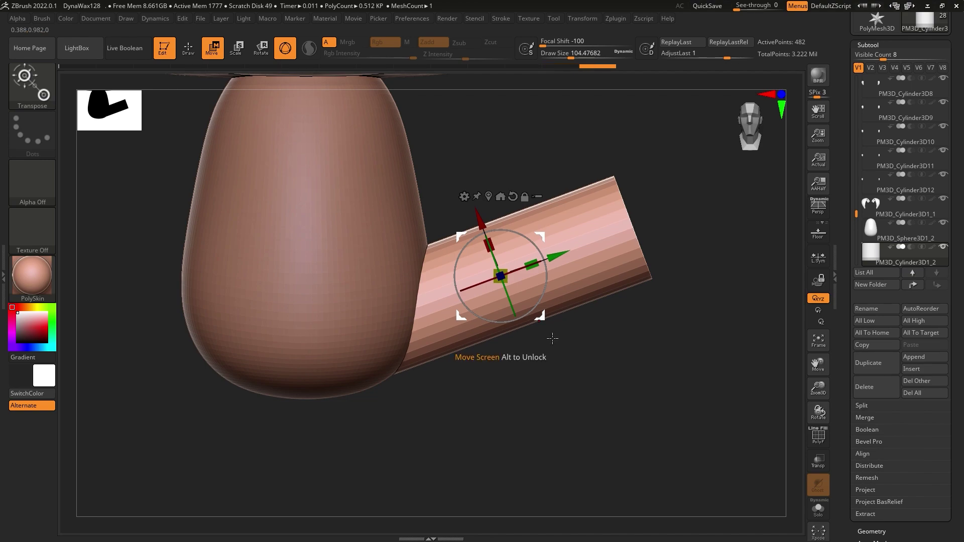
{"action": "left_click_drag", "start_coordinate": [660, 355], "coordinate": [591, 332]}
{"action": "mouse_move", "coordinate": [650, 280]}
{"action": "left_mouse_down"}
{"action": "mouse_move", "coordinate": [542, 246]}
{"action": "mouse_move", "coordinate": [686, 190]}
{"action": "mouse_move", "coordinate": [657, 342]}
{"action": "left_mouse_up"}
{"action": "key", "text": "f"}
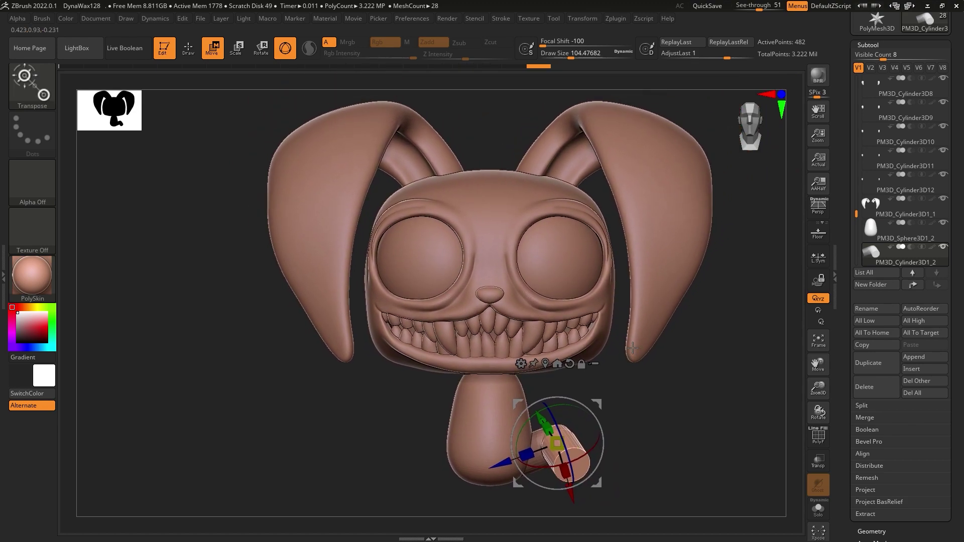
{"action": "left_click_drag", "start_coordinate": [596, 490], "coordinate": [614, 470]}
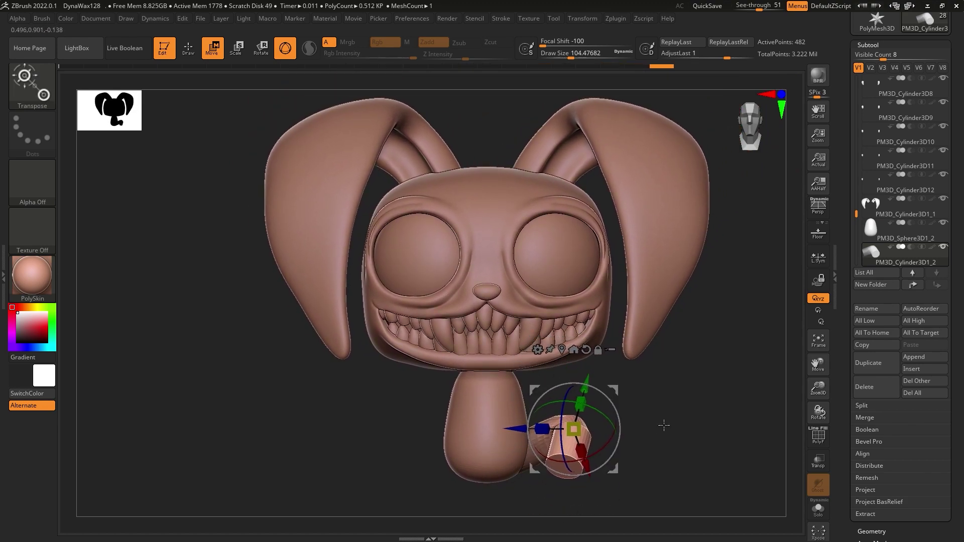
{"action": "key", "text": "q"}
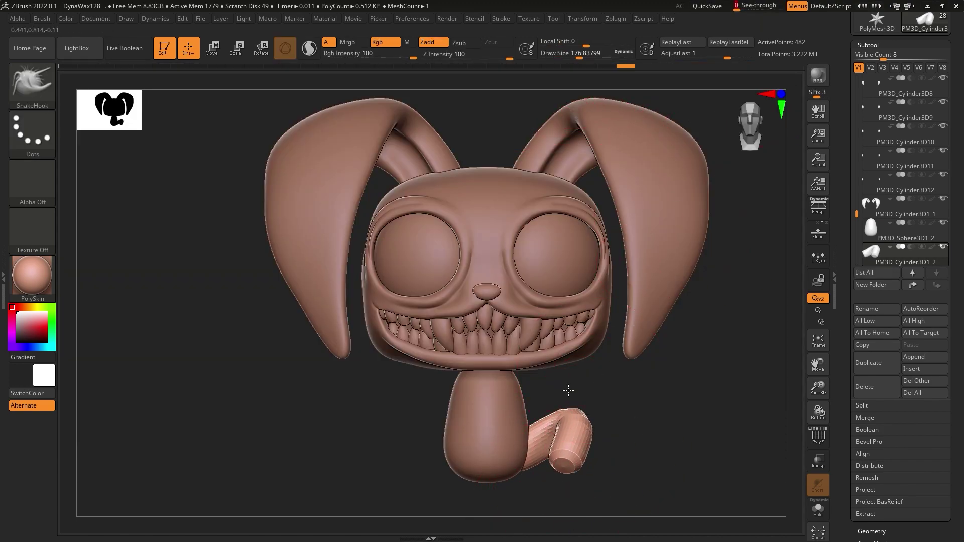
{"action": "left_click_drag", "start_coordinate": [568, 391], "coordinate": [581, 302]}
- Subdivide the arm cylinder and bend it outward with SnakeHook
{"action": "left_click_drag", "start_coordinate": [617, 327], "coordinate": [549, 313]}
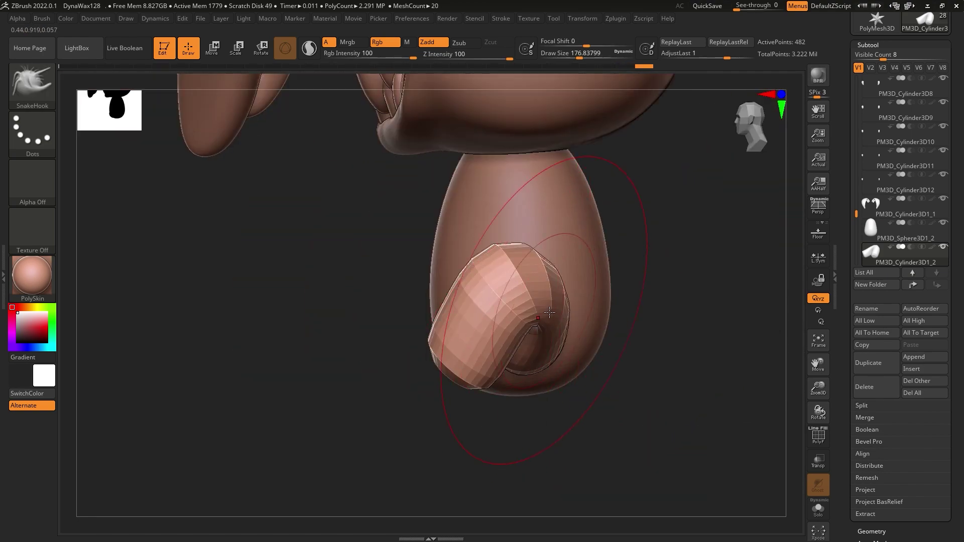
{"action": "left_click", "coordinate": [871, 531]}
{"action": "left_click", "coordinate": [877, 145]}
{"action": "left_click", "coordinate": [876, 146]}
{"action": "mouse_move", "coordinate": [628, 251]}
{"action": "left_mouse_down"}
{"action": "mouse_move", "coordinate": [575, 373]}
{"action": "mouse_move", "coordinate": [589, 345]}
{"action": "left_mouse_up"}
{"action": "mouse_move", "coordinate": [644, 326]}
{"action": "left_mouse_down"}
{"action": "mouse_move", "coordinate": [732, 215]}
{"action": "mouse_move", "coordinate": [630, 277]}
{"action": "mouse_move", "coordinate": [601, 241]}
{"action": "mouse_move", "coordinate": [661, 258]}
{"action": "mouse_move", "coordinate": [609, 301]}
{"action": "mouse_move", "coordinate": [678, 327]}
{"action": "mouse_move", "coordinate": [625, 194]}
{"action": "mouse_move", "coordinate": [678, 209]}
{"action": "mouse_move", "coordinate": [658, 164]}
{"action": "mouse_move", "coordinate": [589, 158]}
{"action": "mouse_move", "coordinate": [628, 230]}
{"action": "left_mouse_up"}
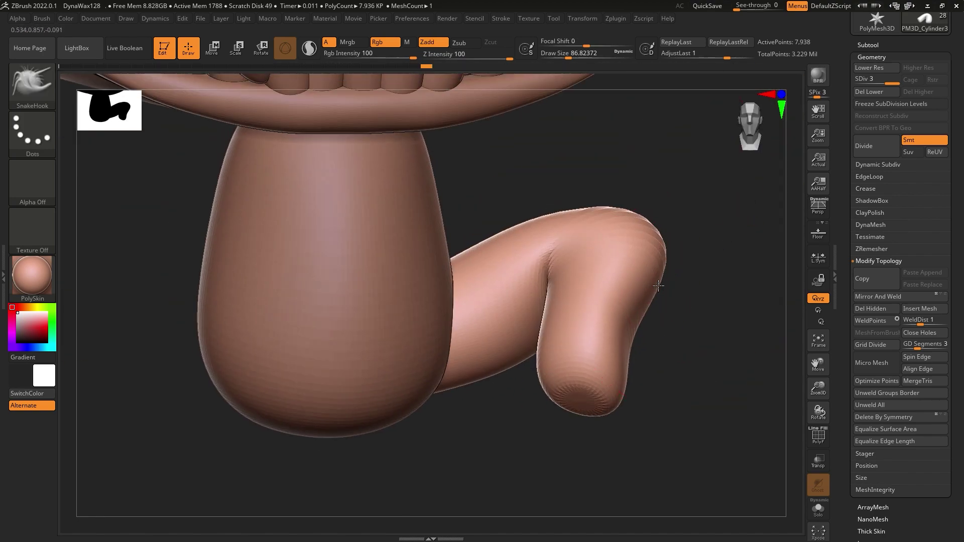
- ZRemesh the arm and divide it twice, undoing a trial rotation at lowest subdivision
{"action": "right_click_drag", "start_coordinate": [622, 361], "coordinate": [566, 328]}
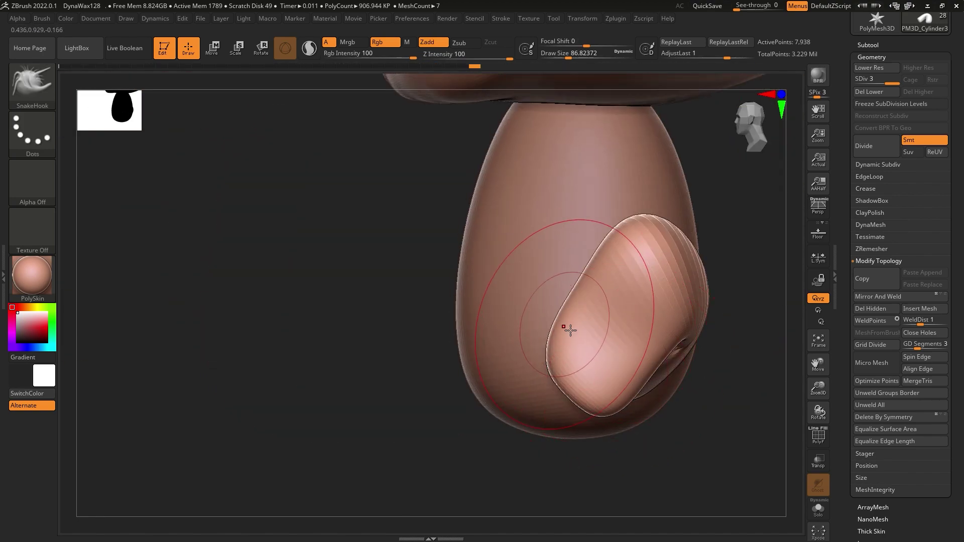
{"action": "left_click", "coordinate": [877, 249]}
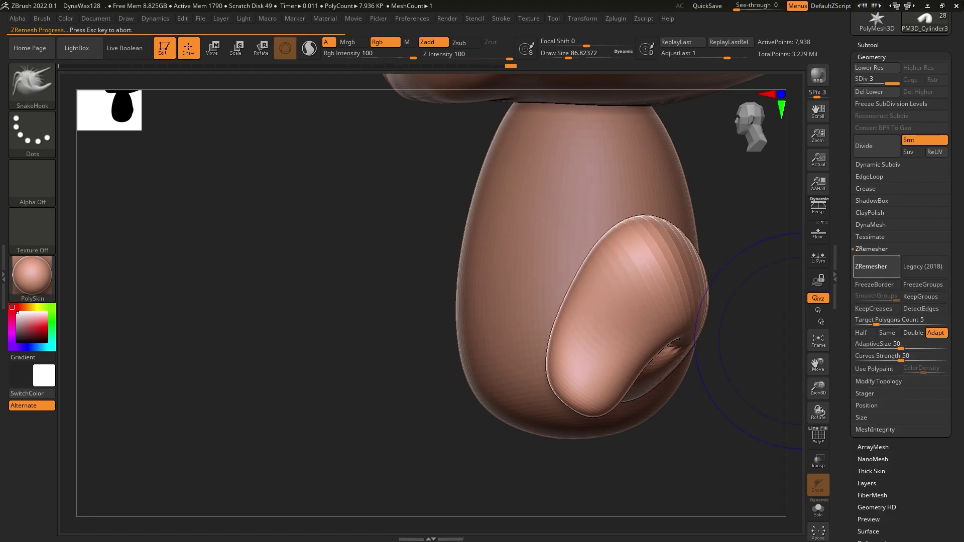
{"action": "double_click", "coordinate": [872, 153]}
{"action": "left_click_drag", "start_coordinate": [685, 393], "coordinate": [576, 360]}
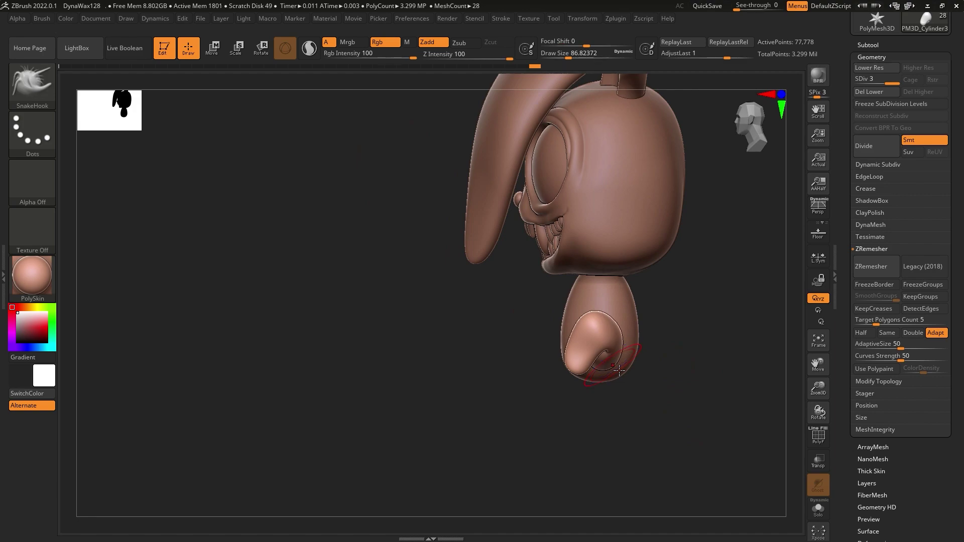
{"action": "key", "text": "shift+d"}
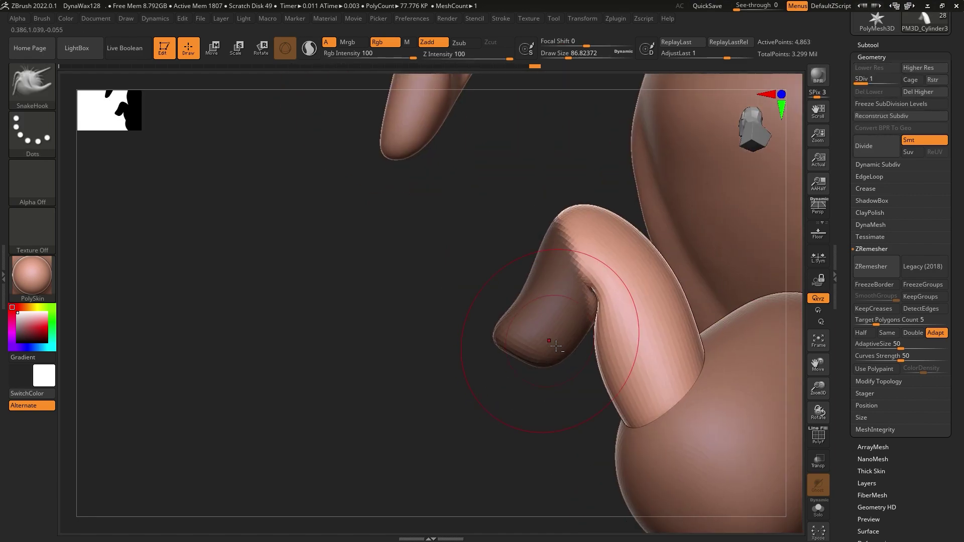
{"action": "key", "text": "w"}
{"action": "left_click_drag", "start_coordinate": [595, 326], "coordinate": [691, 314]}
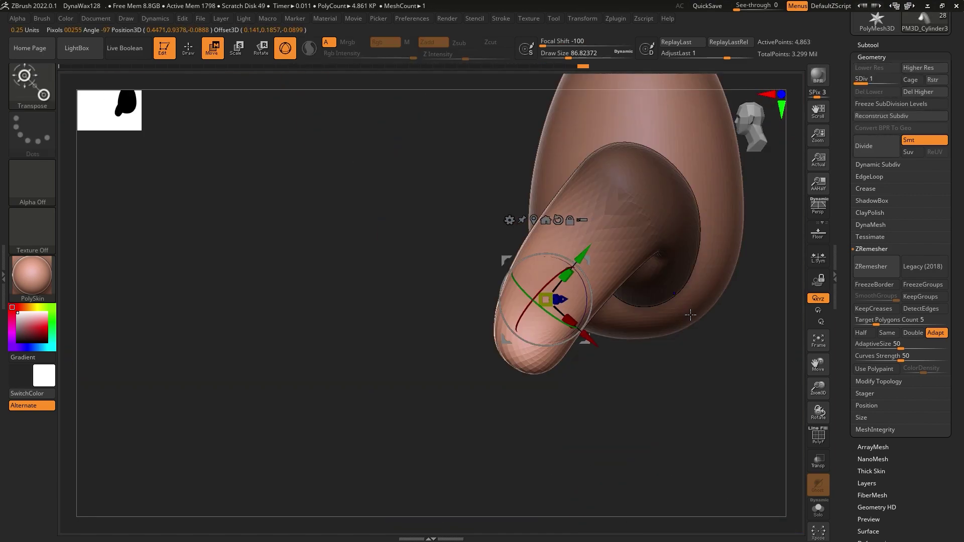
{"action": "left_click_drag", "start_coordinate": [597, 317], "coordinate": [698, 314]}
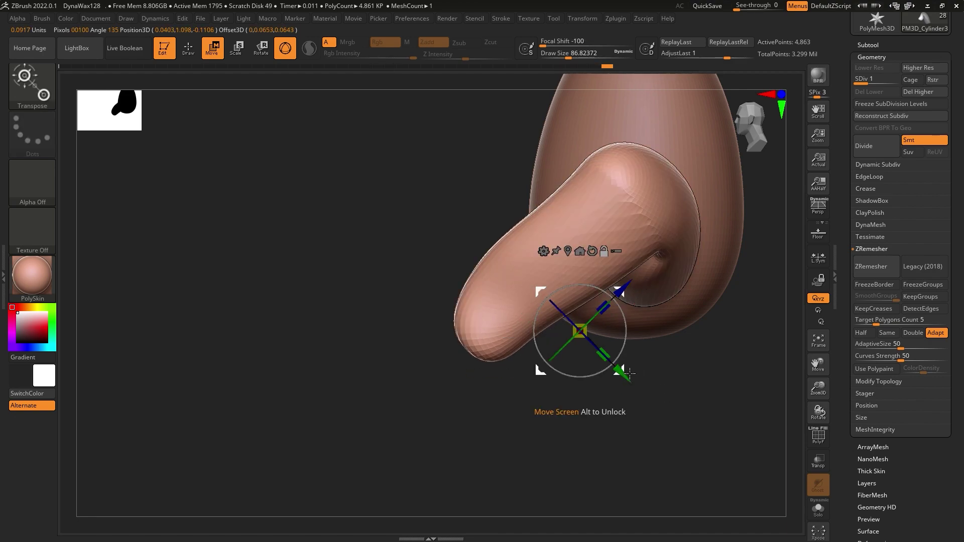
{"action": "key", "text": "ctrl+z"}
{"action": "key", "text": "d"}
{"action": "key", "text": "d"}
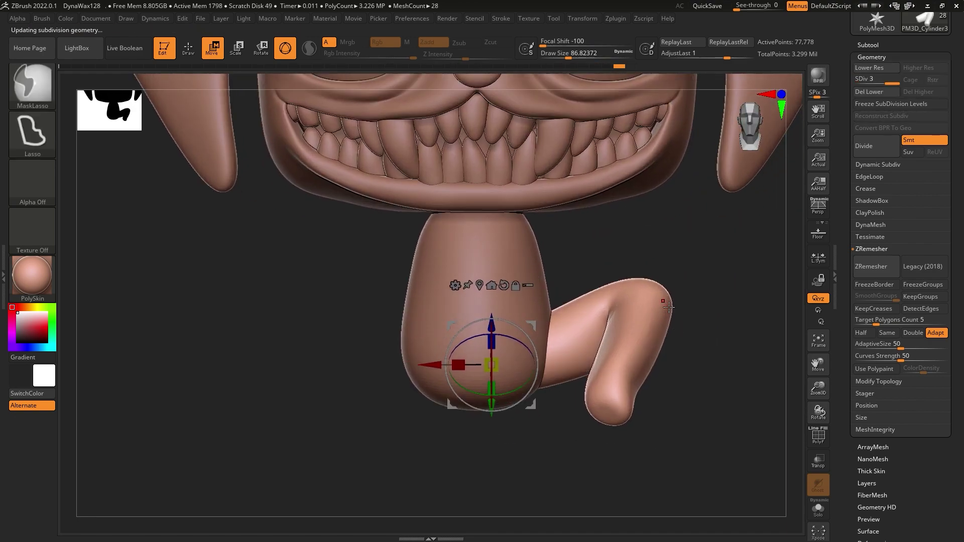
- Smooth the arm's bend with the Smooth brush
{"action": "key", "text": "b"}
{"action": "left_click", "coordinate": [431, 91]}
{"action": "mouse_move", "coordinate": [617, 292]}
{"action": "right_mouse_down"}
{"action": "mouse_move", "coordinate": [645, 273]}
{"action": "mouse_move", "coordinate": [679, 110]}
{"action": "mouse_move", "coordinate": [646, 294]}
{"action": "mouse_move", "coordinate": [668, 282]}
{"action": "mouse_move", "coordinate": [713, 332]}
{"action": "right_mouse_up"}
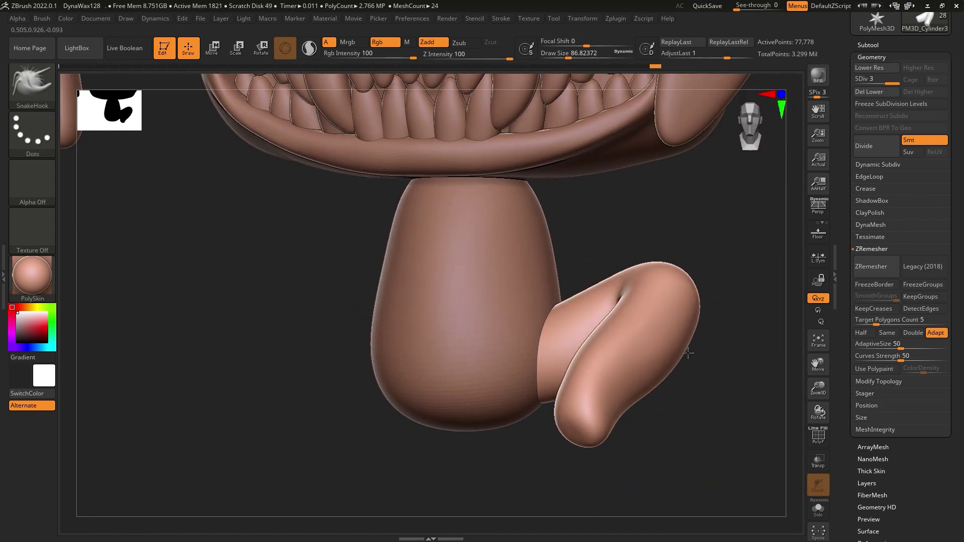
- Append a Sphere3D and flatten it along its depth into an oval foot
{"action": "left_click", "coordinate": [538, 298], "text": "alt"}
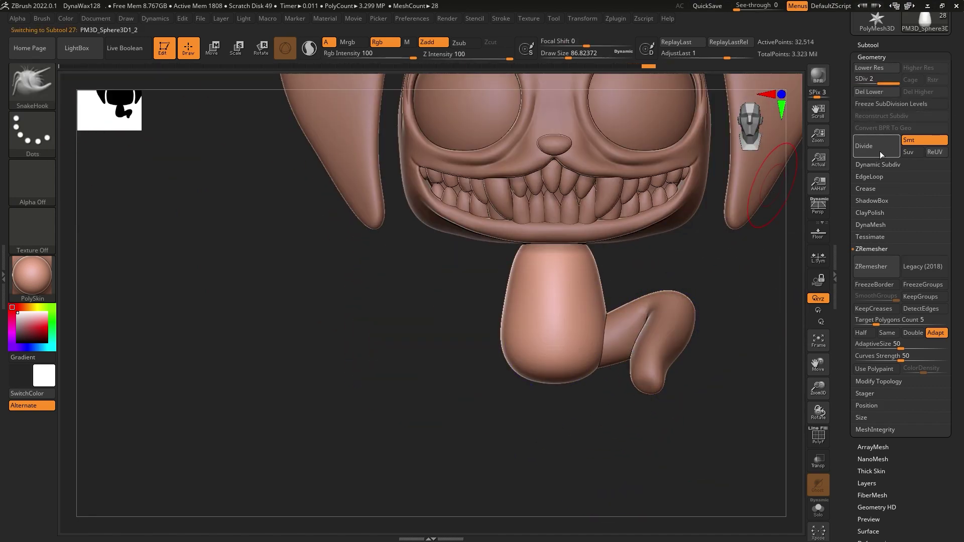
{"action": "scroll", "coordinate": [899, 201], "scroll_direction": "up", "scroll_amount": 2}
{"action": "left_click", "coordinate": [926, 373]}
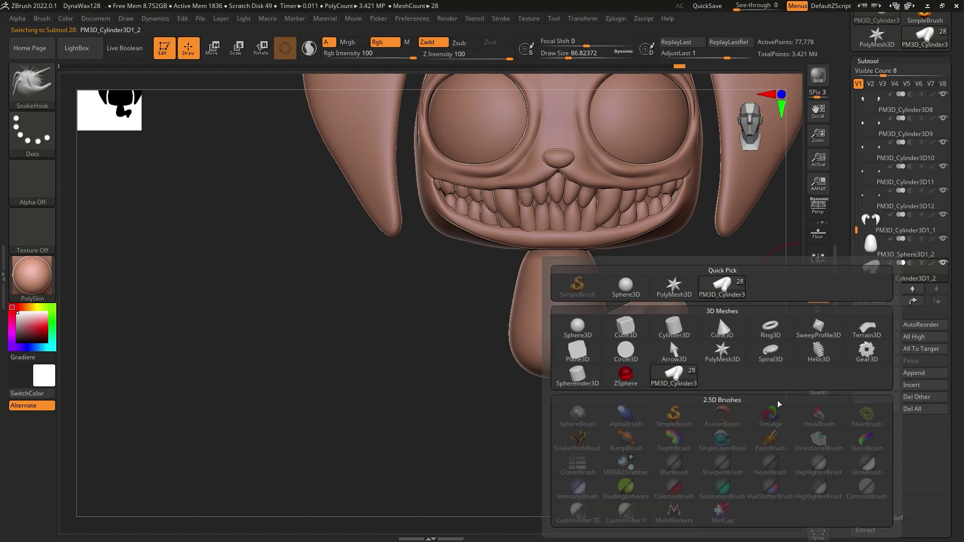
{"action": "left_click", "coordinate": [577, 327]}
{"action": "key", "text": "w"}
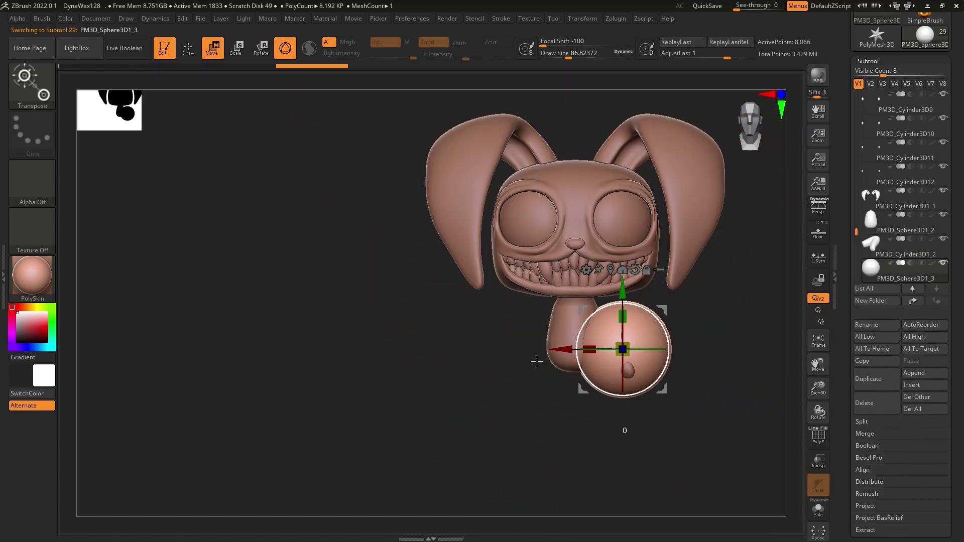
{"action": "mouse_move", "coordinate": [537, 362]}
{"action": "right_mouse_down", "text": "ctrl"}
{"action": "mouse_move", "coordinate": [577, 302]}
{"action": "mouse_move", "coordinate": [677, 311]}
{"action": "mouse_move", "coordinate": [783, 342]}
{"action": "right_mouse_up", "text": "ctrl"}
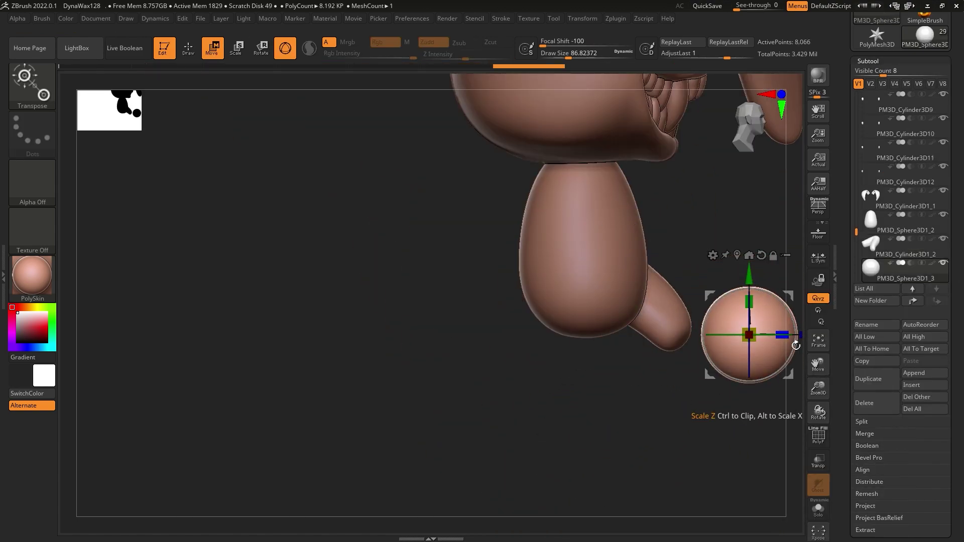
{"action": "left_click_drag", "start_coordinate": [796, 345], "coordinate": [768, 346]}
{"action": "mouse_move", "coordinate": [768, 347]}
{"action": "right_mouse_down"}
{"action": "mouse_move", "coordinate": [653, 351]}
{"action": "mouse_move", "coordinate": [691, 343]}
{"action": "mouse_move", "coordinate": [703, 362]}
{"action": "mouse_move", "coordinate": [728, 352]}
{"action": "right_mouse_up"}
- Append a Cube3D and scale it into a thin floor slab below the bunny
{"action": "left_click", "coordinate": [868, 61]}
{"action": "left_click", "coordinate": [867, 61]}
{"action": "left_click", "coordinate": [914, 373]}
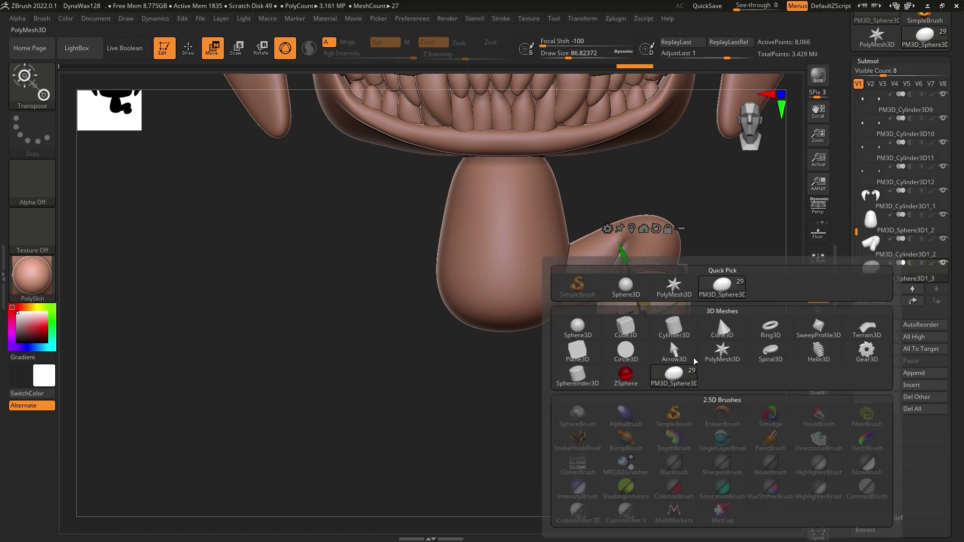
{"action": "left_click", "coordinate": [718, 316]}
{"action": "mouse_move", "coordinate": [452, 281]}
{"action": "left_mouse_down"}
{"action": "mouse_move", "coordinate": [454, 423]}
{"action": "mouse_move", "coordinate": [455, 402]}
{"action": "left_mouse_up"}
{"action": "mouse_move", "coordinate": [454, 401]}
{"action": "right_mouse_down"}
{"action": "mouse_move", "coordinate": [559, 389]}
{"action": "mouse_move", "coordinate": [598, 361]}
{"action": "right_mouse_up"}
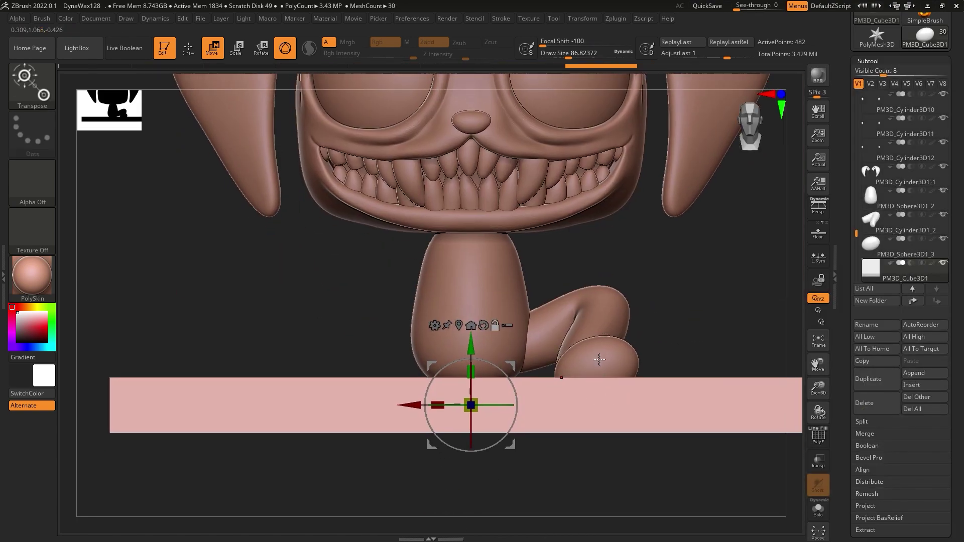
{"action": "left_click", "coordinate": [598, 362], "text": "alt"}
- Reselect the foot sphere, pick SnakeHook and get a close perspective side view
{"action": "left_click", "coordinate": [738, 369], "text": "alt"}
{"action": "mouse_move", "coordinate": [721, 351]}
{"action": "right_mouse_down"}
{"action": "mouse_move", "coordinate": [739, 369]}
{"action": "mouse_move", "coordinate": [653, 351]}
{"action": "right_mouse_up"}
{"action": "left_click", "coordinate": [633, 331], "text": "alt"}
{"action": "key", "text": "b"}
{"action": "key", "text": "s"}
{"action": "key", "text": "h"}
{"action": "left_click_drag", "start_coordinate": [568, 57], "coordinate": [574, 57]}
{"action": "key", "text": "p"}
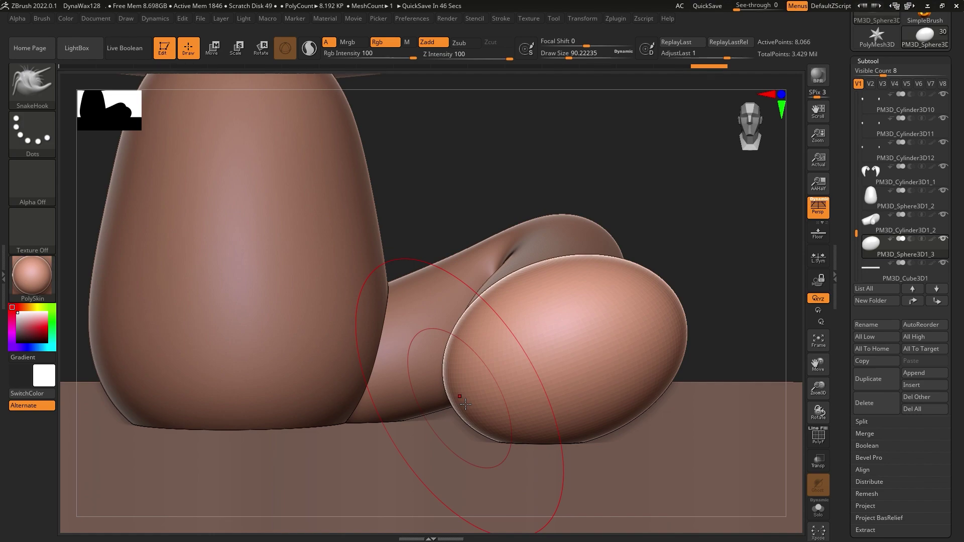
{"action": "mouse_move", "coordinate": [465, 404]}
{"action": "right_mouse_down"}
{"action": "mouse_move", "coordinate": [495, 409]}
{"action": "mouse_move", "coordinate": [522, 352]}
{"action": "mouse_move", "coordinate": [490, 329]}
{"action": "mouse_move", "coordinate": [540, 311]}
{"action": "mouse_move", "coordinate": [771, 284]}
{"action": "right_mouse_up"}
{"action": "key", "text": "w"}
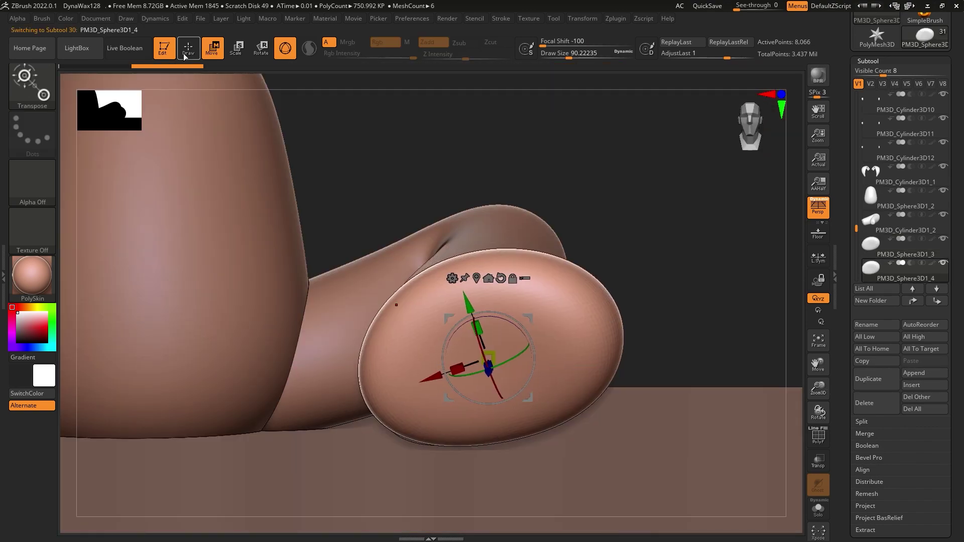
- Duplicate the sphere into two small toes placed at the foot's front
{"action": "mouse_move", "coordinate": [487, 369]}
{"action": "left_mouse_down", "text": "ctrl"}
{"action": "mouse_move", "coordinate": [613, 215]}
{"action": "mouse_move", "coordinate": [622, 221]}
{"action": "left_mouse_up", "text": "ctrl"}
{"action": "mouse_move", "coordinate": [623, 221]}
{"action": "right_mouse_down"}
{"action": "mouse_move", "coordinate": [707, 201]}
{"action": "mouse_move", "coordinate": [682, 207]}
{"action": "right_mouse_up"}
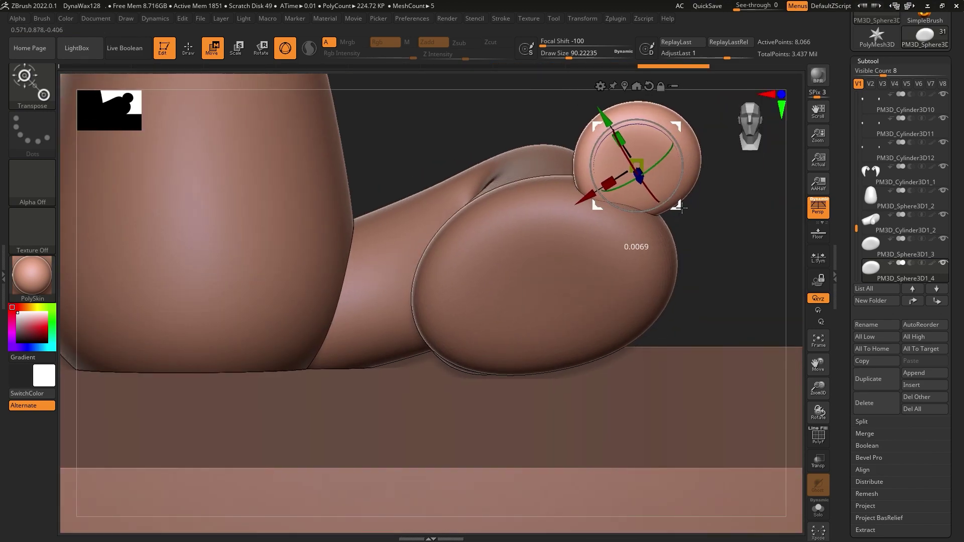
{"action": "left_click", "coordinate": [889, 380]}
{"action": "left_click_drag", "start_coordinate": [636, 166], "coordinate": [691, 251]}
{"action": "right_click_drag", "start_coordinate": [691, 251], "coordinate": [598, 271]}
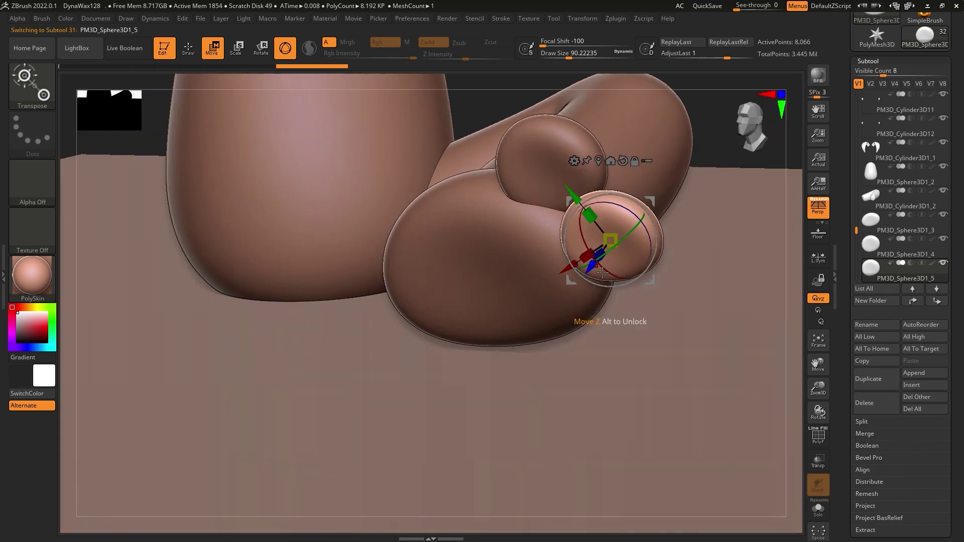
{"action": "left_click_drag", "start_coordinate": [598, 271], "coordinate": [608, 258]}
{"action": "right_click_drag", "start_coordinate": [607, 258], "coordinate": [640, 264]}
- Add a third toe below the second, then reselect the foot for SnakeHook sculpting
{"action": "mouse_move", "coordinate": [640, 265]}
{"action": "left_mouse_down", "text": "ctrl"}
{"action": "mouse_move", "coordinate": [582, 188]}
{"action": "mouse_move", "coordinate": [642, 251]}
{"action": "left_mouse_up", "text": "ctrl"}
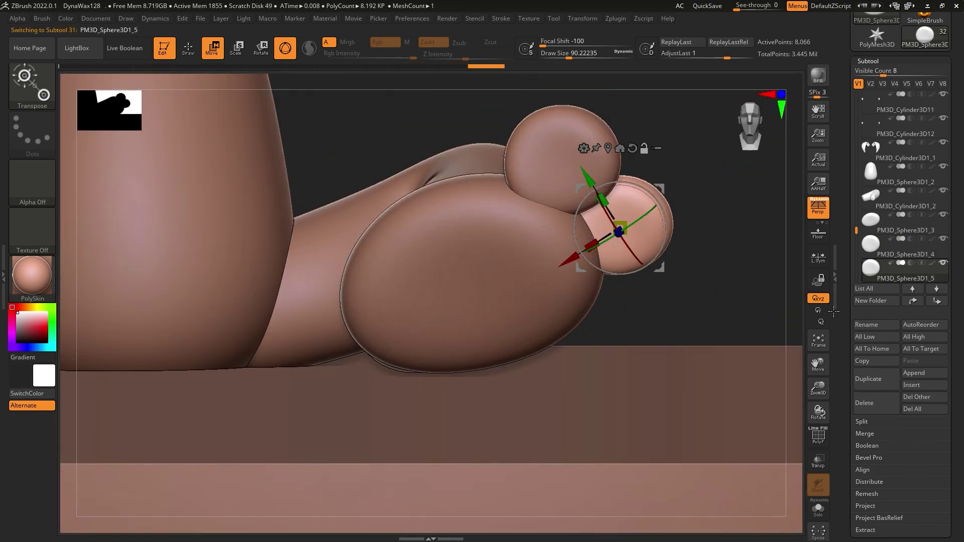
{"action": "mouse_move", "coordinate": [643, 251]}
{"action": "right_mouse_down"}
{"action": "mouse_move", "coordinate": [641, 297]}
{"action": "mouse_move", "coordinate": [711, 323]}
{"action": "mouse_move", "coordinate": [665, 314]}
{"action": "mouse_move", "coordinate": [601, 331]}
{"action": "right_mouse_up"}
{"action": "right_click_drag", "start_coordinate": [679, 338], "coordinate": [628, 301]}
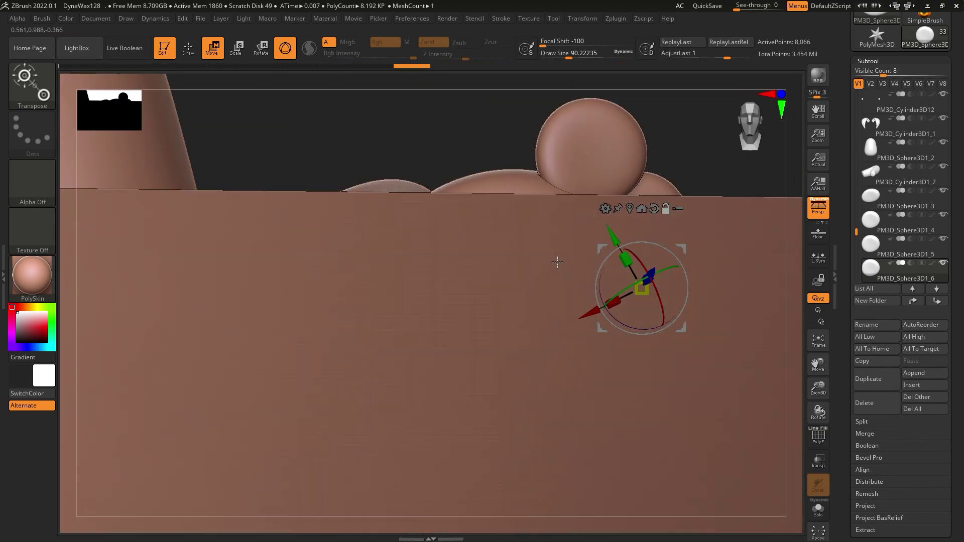
{"action": "left_click", "coordinate": [516, 280], "text": "alt"}
{"action": "mouse_move", "coordinate": [517, 280]}
{"action": "right_mouse_down"}
{"action": "mouse_move", "coordinate": [452, 281]}
{"action": "mouse_move", "coordinate": [551, 296]}
{"action": "mouse_move", "coordinate": [389, 290]}
{"action": "mouse_move", "coordinate": [390, 316]}
{"action": "right_mouse_up"}
{"action": "key", "text": "b"}
{"action": "key", "text": "s"}
{"action": "key", "text": "h"}
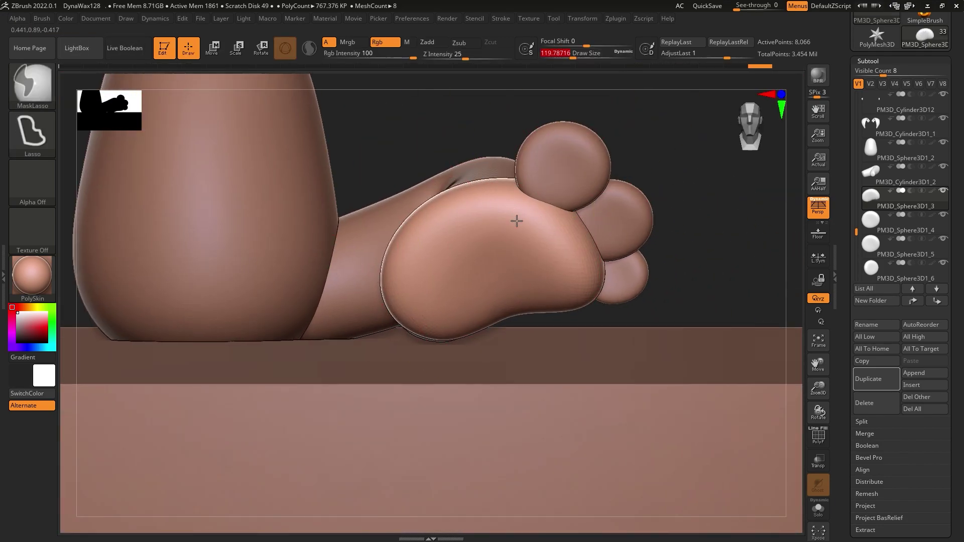
- Reshape the lowest and top toes with a smaller SnakeHook brush
{"action": "left_click", "coordinate": [875, 62]}
{"action": "left_click", "coordinate": [585, 311], "text": "alt"}
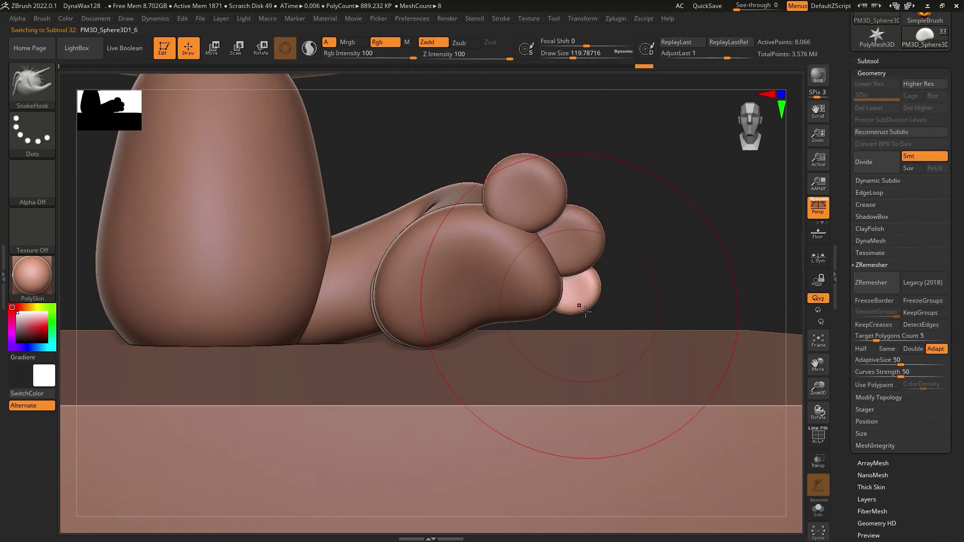
{"action": "left_click", "coordinate": [880, 61]}
{"action": "left_click", "coordinate": [528, 181], "text": "alt"}
{"action": "left_click_drag", "start_coordinate": [573, 58], "coordinate": [564, 59]}
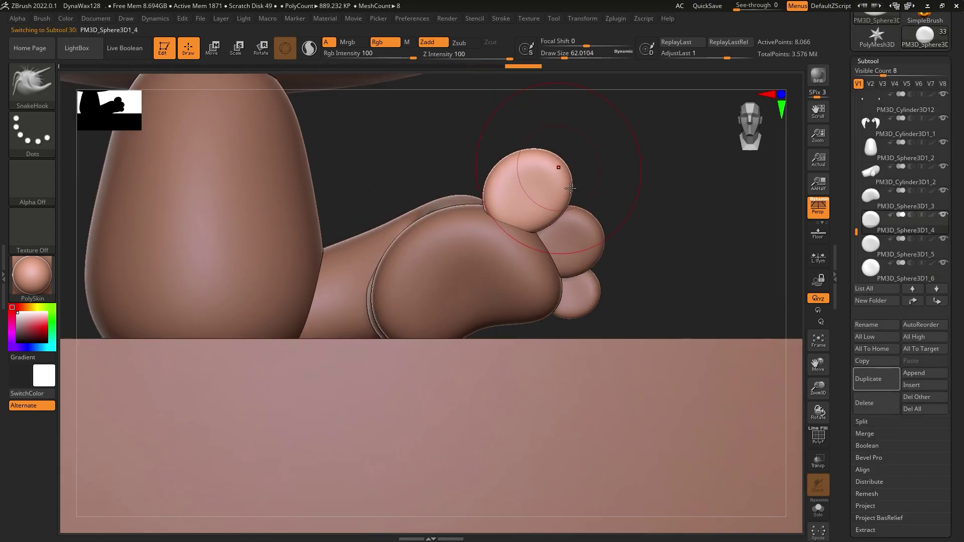
- MergeDown the toes into the foot and rotate it into place on the leg
{"action": "left_click", "coordinate": [875, 433]}
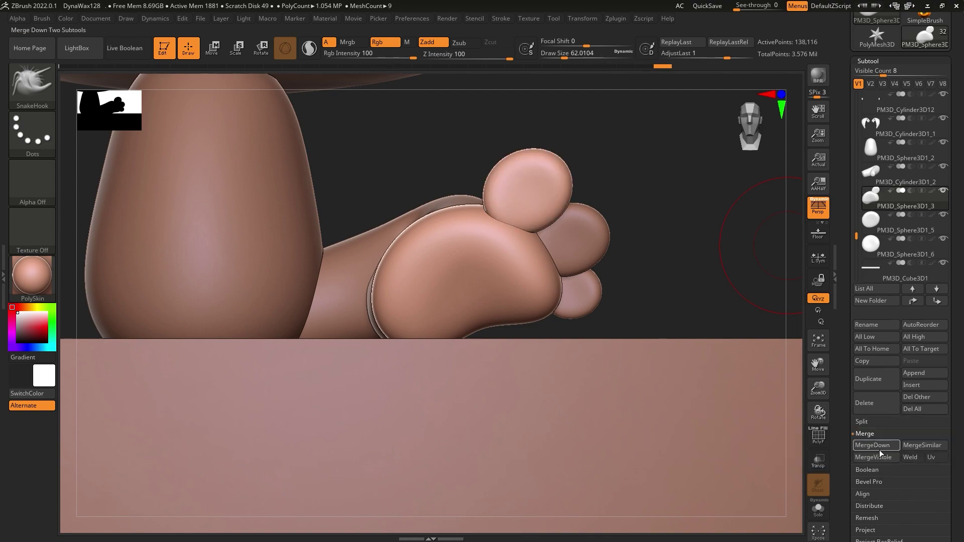
{"action": "key", "text": "w"}
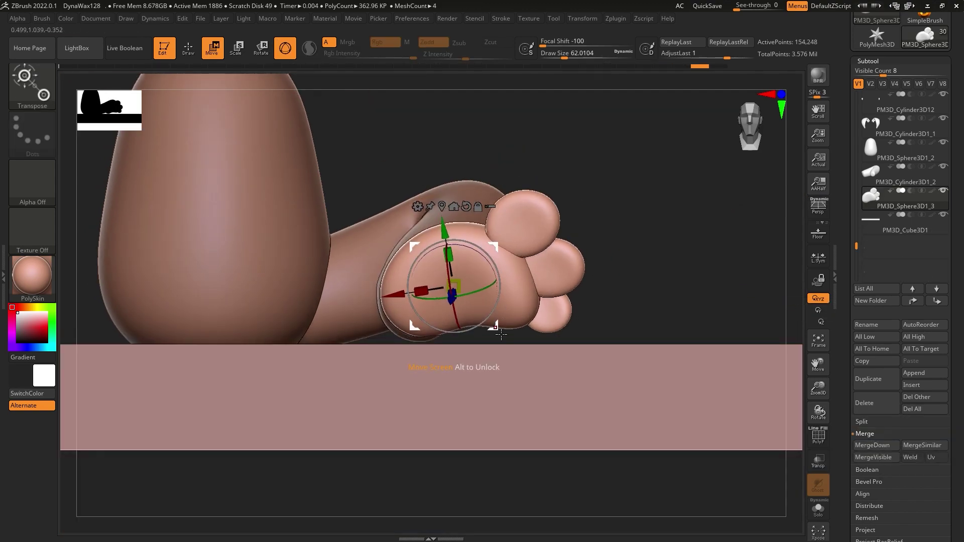
{"action": "left_click_drag", "start_coordinate": [501, 334], "coordinate": [654, 211]}
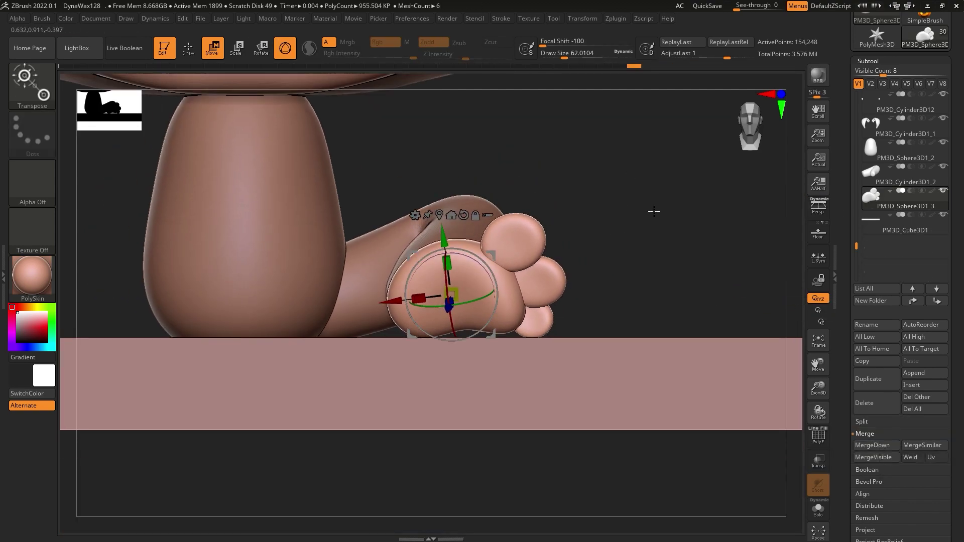
{"action": "mouse_move", "coordinate": [495, 320]}
{"action": "left_mouse_down"}
{"action": "mouse_move", "coordinate": [502, 342]}
{"action": "mouse_move", "coordinate": [516, 344]}
{"action": "left_mouse_up"}
{"action": "key", "text": "q"}
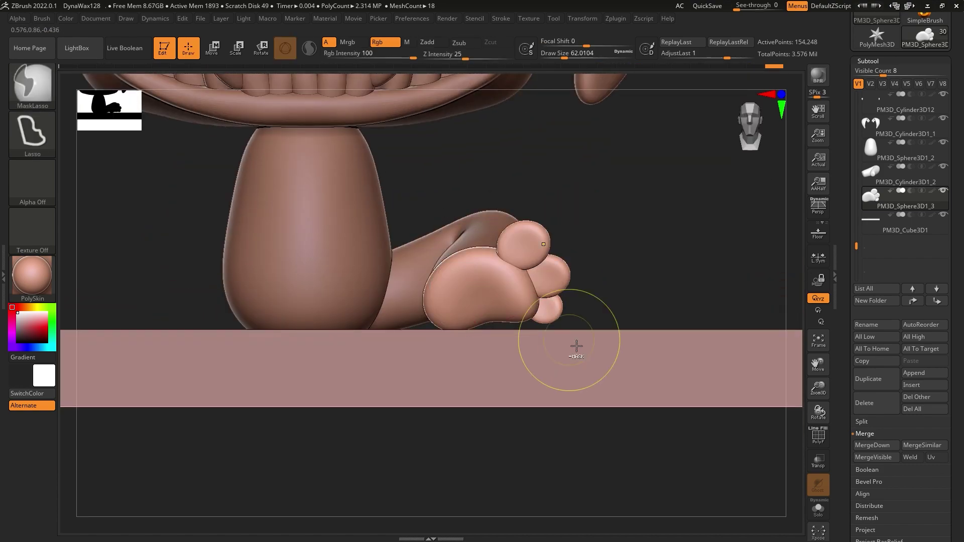
{"action": "mouse_move", "coordinate": [574, 338]}
{"action": "left_mouse_down", "text": "alt"}
{"action": "mouse_move", "coordinate": [635, 328]}
{"action": "mouse_move", "coordinate": [88, 165]}
{"action": "left_mouse_up", "text": "alt"}
{"action": "left_click_drag", "start_coordinate": [574, 59], "coordinate": [582, 59]}
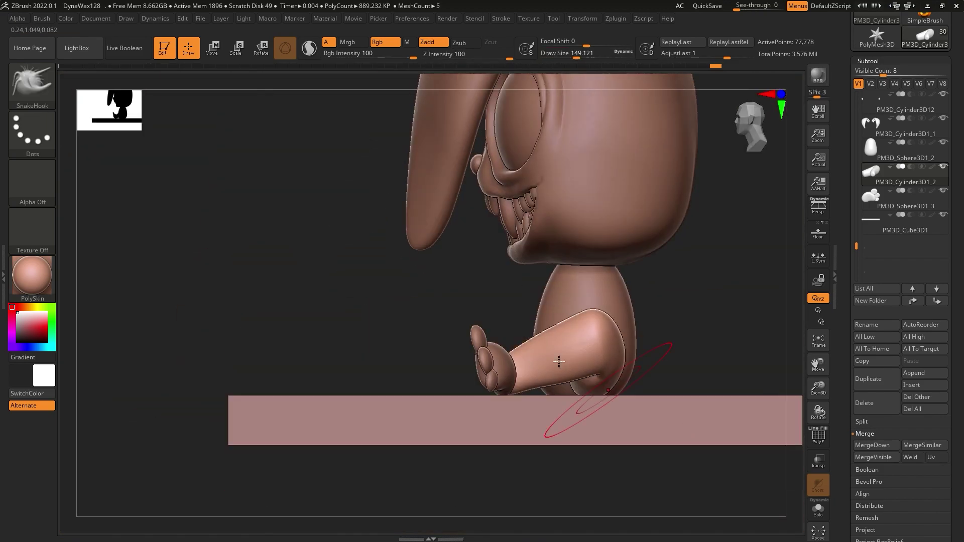
{"action": "left_click_drag", "start_coordinate": [569, 257], "coordinate": [505, 343]}
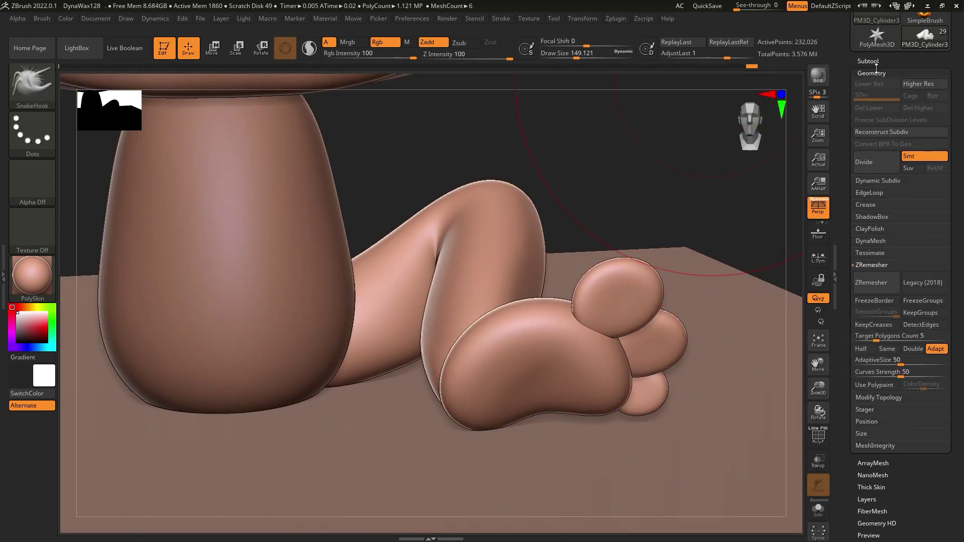
- DynaMesh the leg so it fuses with the foot
{"action": "left_click", "coordinate": [876, 64]}
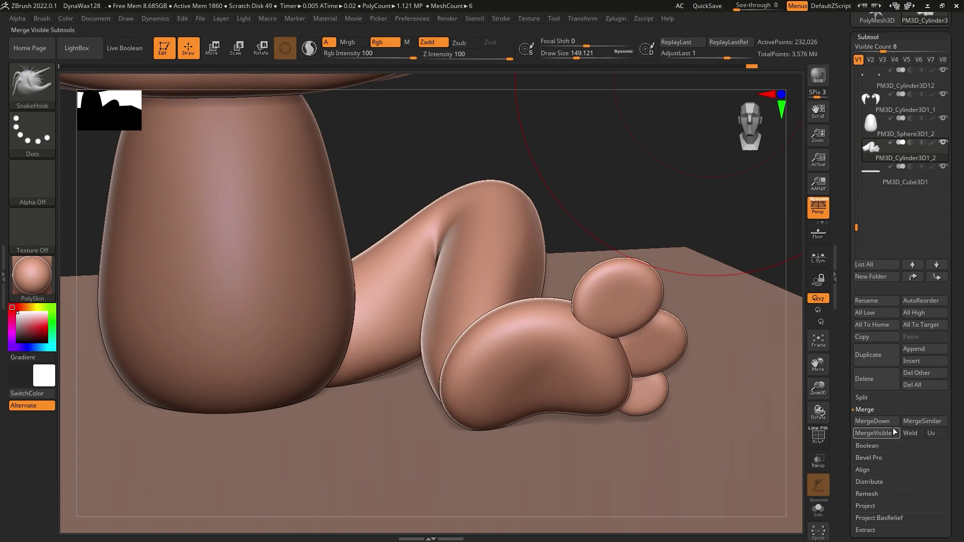
{"action": "scroll", "coordinate": [874, 483], "scroll_direction": "down", "scroll_amount": 3}
{"action": "left_click", "coordinate": [887, 326]}
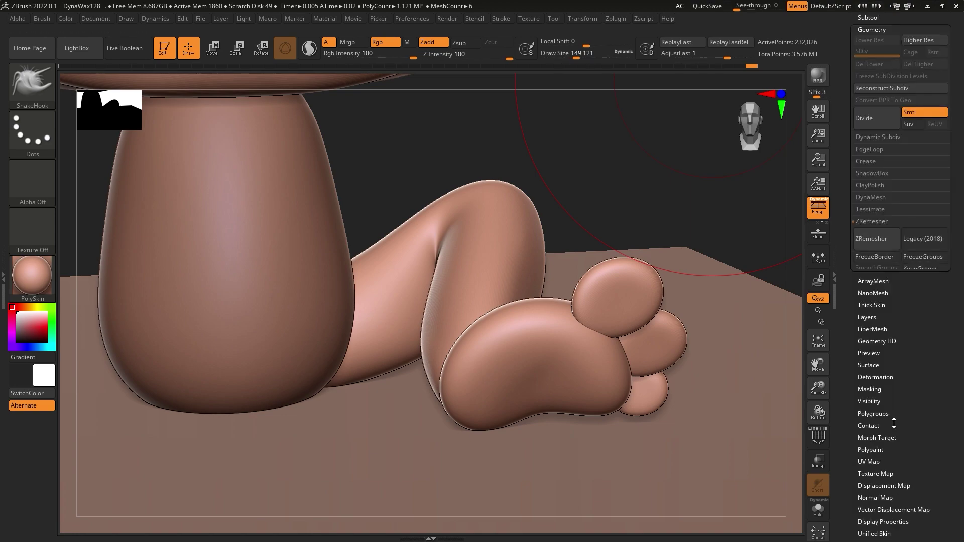
{"action": "left_click", "coordinate": [877, 199]}
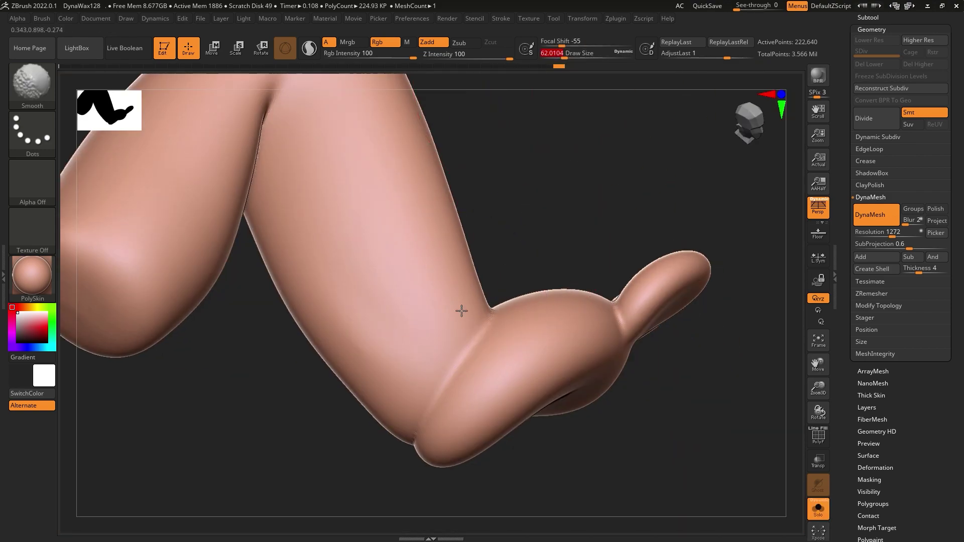
{"action": "right_click_drag", "start_coordinate": [392, 354], "coordinate": [570, 304]}
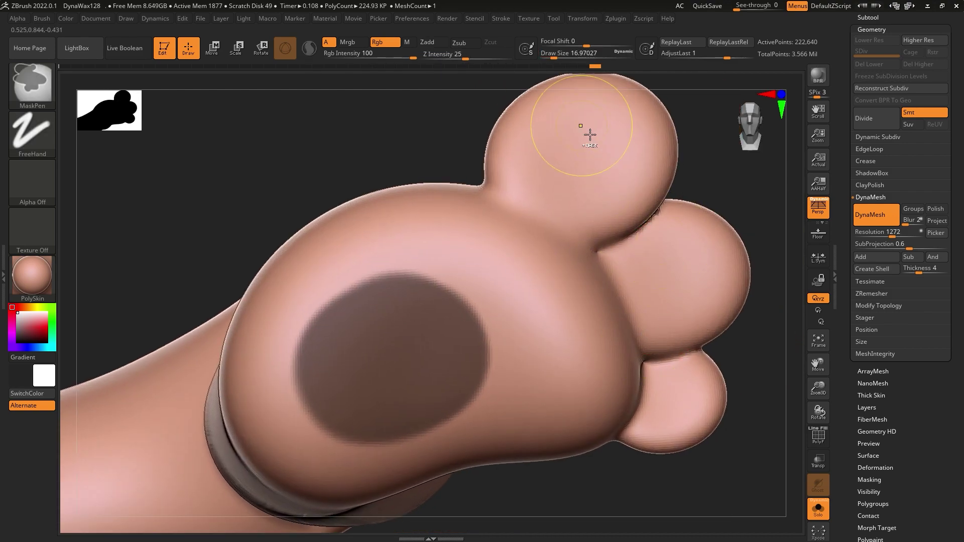
- Mask round pads on the sole and toes and Extract them as a thin new piece
{"action": "left_click", "coordinate": [564, 194], "text": "ctrl"}
{"action": "left_click", "coordinate": [653, 316], "text": "ctrl"}
{"action": "left_click", "coordinate": [649, 405], "text": "ctrl"}
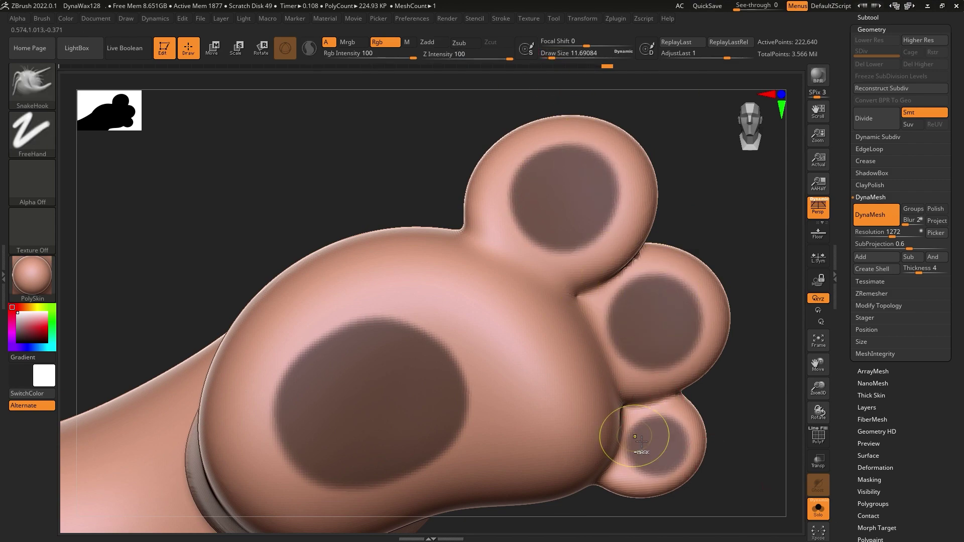
{"action": "left_click", "coordinate": [894, 481]}
{"action": "left_click", "coordinate": [889, 464]}
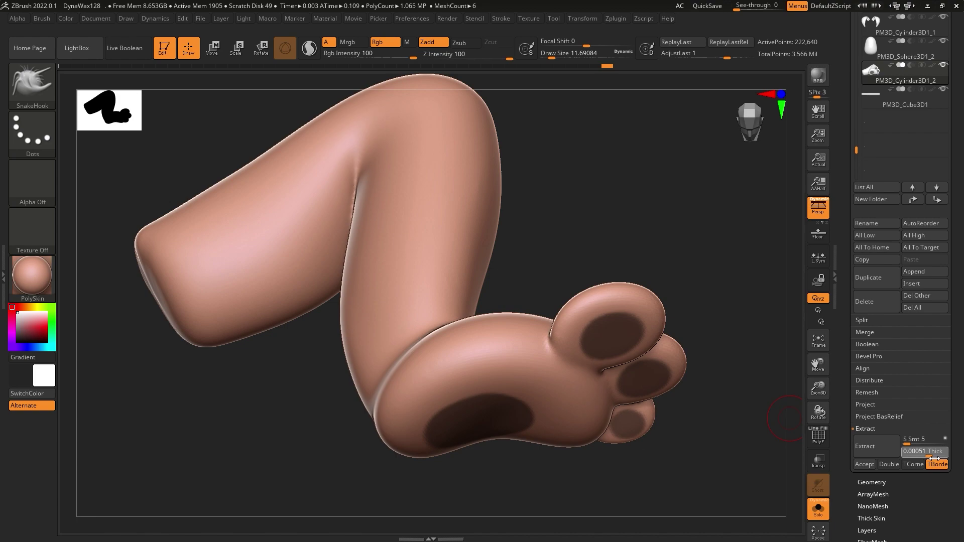
{"action": "left_click", "coordinate": [864, 464]}
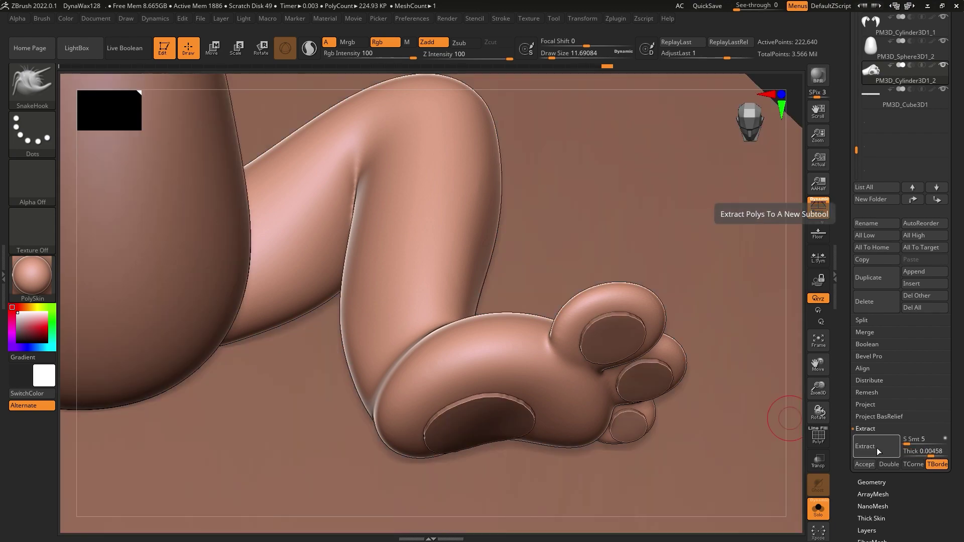
{"action": "left_click", "coordinate": [818, 508]}
{"action": "left_click", "coordinate": [871, 390]}
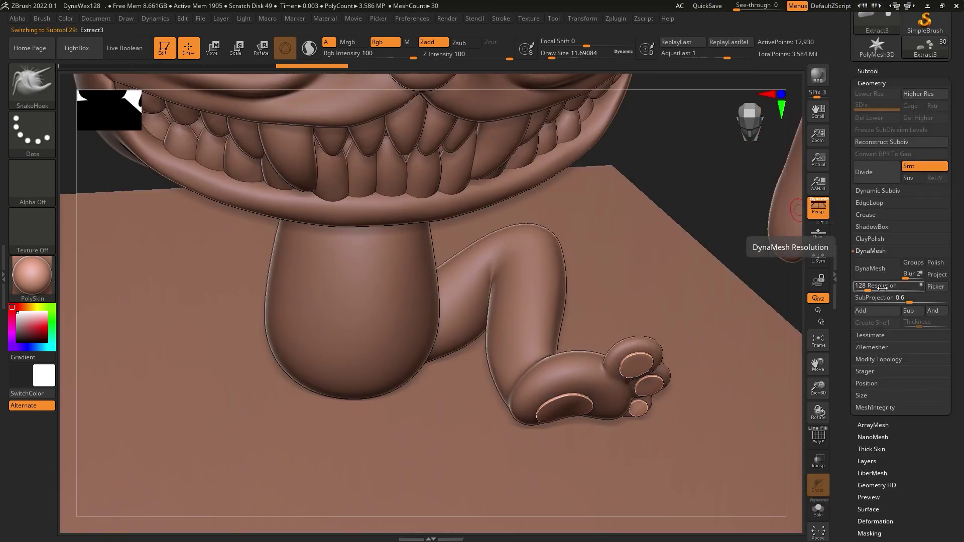
{"action": "left_click", "coordinate": [872, 275]}
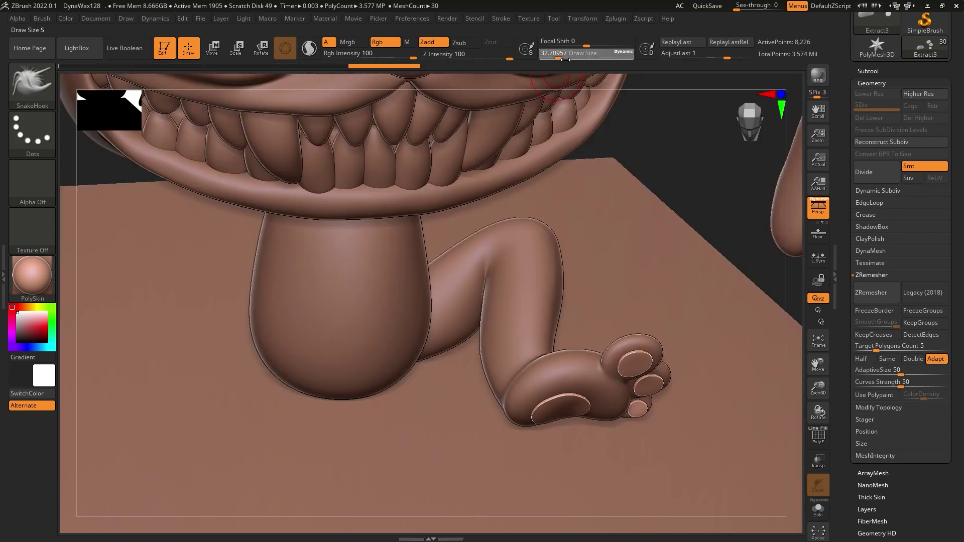
- Select the padded foot part and Mirror And Weld it to the other side
{"action": "left_click_drag", "start_coordinate": [703, 150], "coordinate": [572, 394], "text": "shift"}
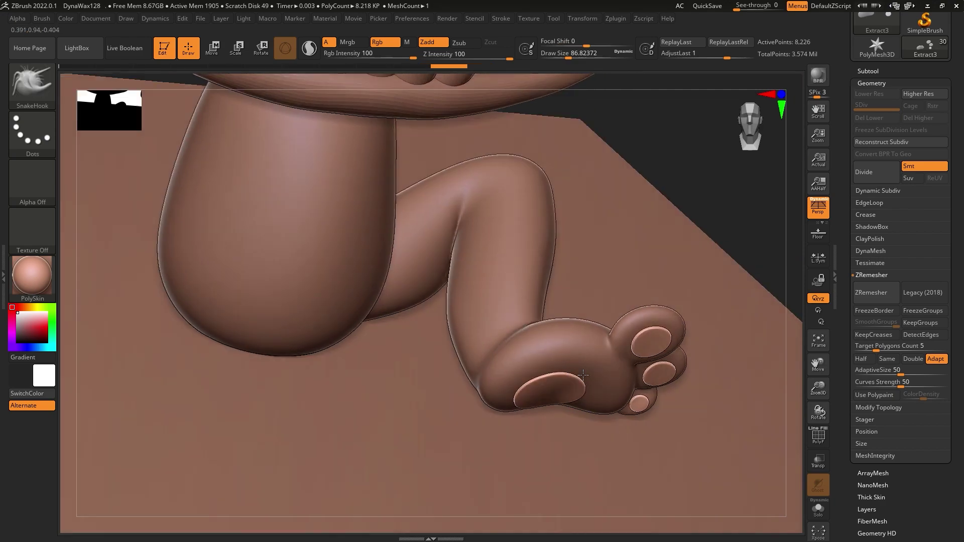
{"action": "key", "text": "w"}
{"action": "mouse_move", "coordinate": [573, 394]}
{"action": "right_mouse_down"}
{"action": "mouse_move", "coordinate": [630, 391]}
{"action": "mouse_move", "coordinate": [577, 326]}
{"action": "right_mouse_up"}
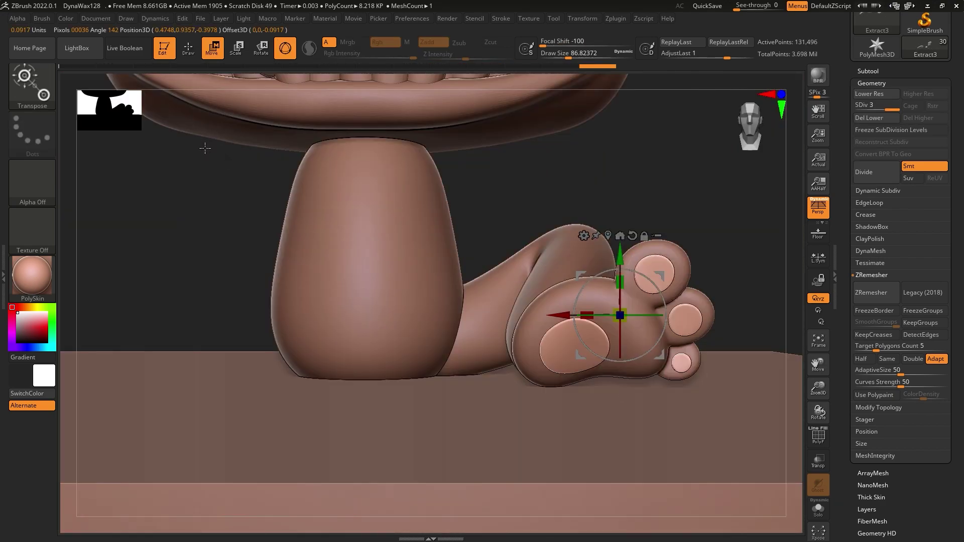
{"action": "key", "text": "q"}
{"action": "left_click", "coordinate": [878, 407]}
{"action": "left_click", "coordinate": [891, 323]}
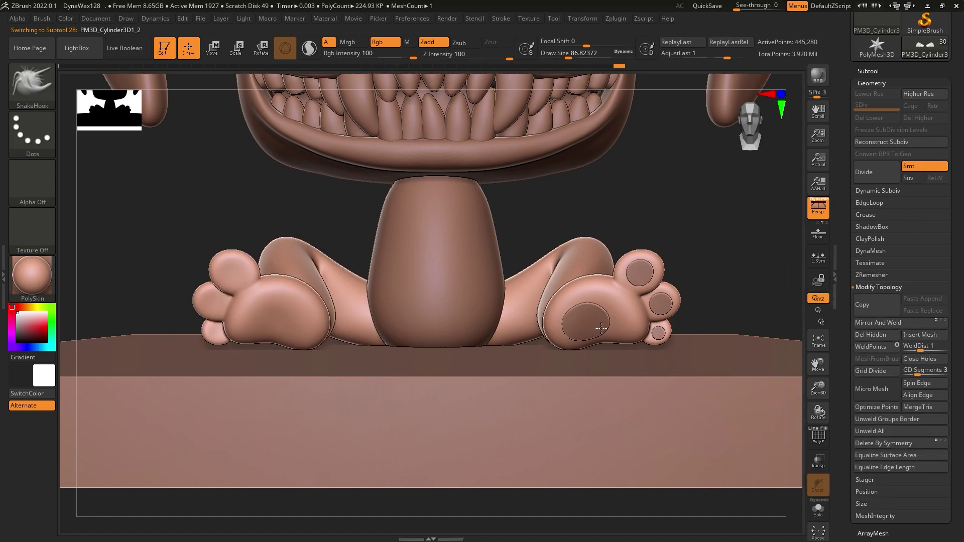
- Inspect the matching mirrored feet, then select the head and zoom toward the mouth
{"action": "mouse_move", "coordinate": [602, 301]}
{"action": "right_mouse_down", "text": "ctrl"}
{"action": "mouse_move", "coordinate": [471, 371]}
{"action": "mouse_move", "coordinate": [537, 346]}
{"action": "right_mouse_up", "text": "ctrl"}
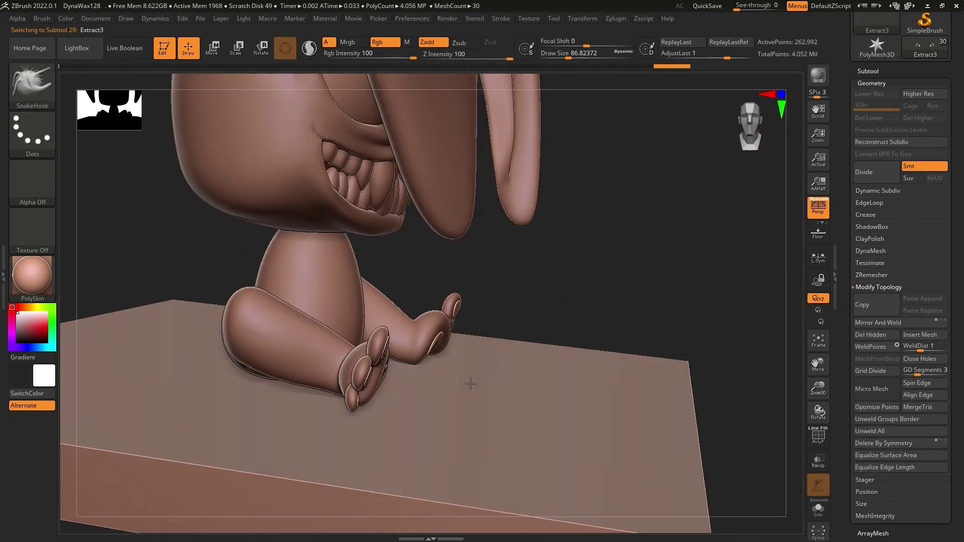
{"action": "left_click", "coordinate": [483, 293], "text": "alt"}
{"action": "right_click_drag", "start_coordinate": [483, 293], "coordinate": [552, 226], "text": "ctrl"}
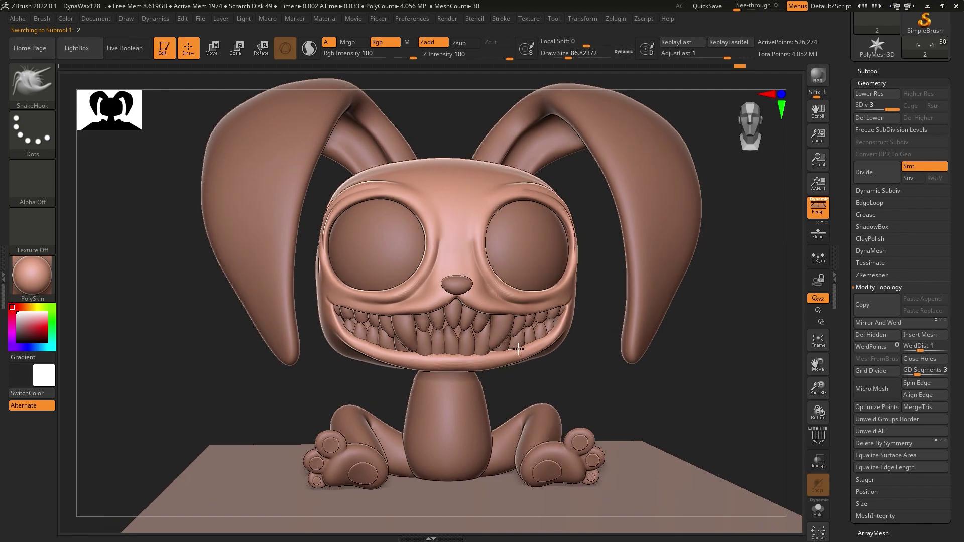
{"action": "scroll", "coordinate": [895, 61], "scroll_direction": "up", "scroll_amount": 3}
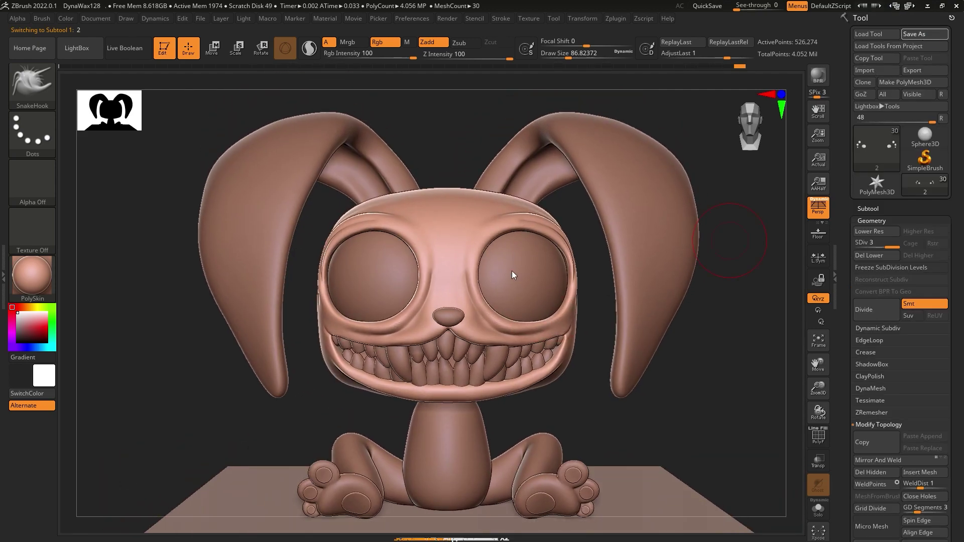
{"action": "mouse_move", "coordinate": [510, 384]}
{"action": "right_mouse_down", "text": "ctrl"}
{"action": "mouse_move", "coordinate": [510, 372]}
{"action": "mouse_move", "coordinate": [508, 403]}
{"action": "right_mouse_up", "text": "ctrl"}
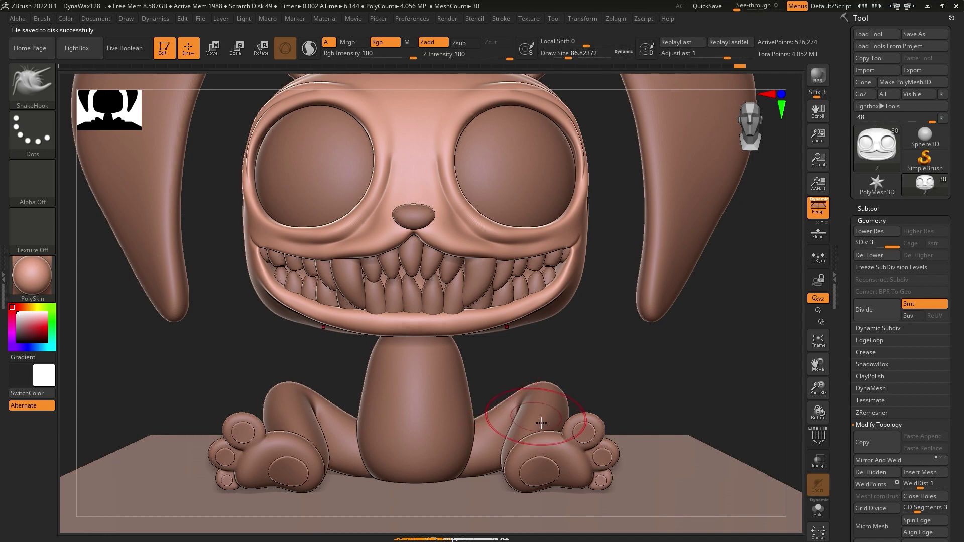
- Append a Cylinder3D subtool and move it beside the torso, under the bunny's mouth
{"action": "left_click", "coordinate": [868, 208]}
{"action": "left_click", "coordinate": [924, 337]}
{"action": "left_click", "coordinate": [623, 347]}
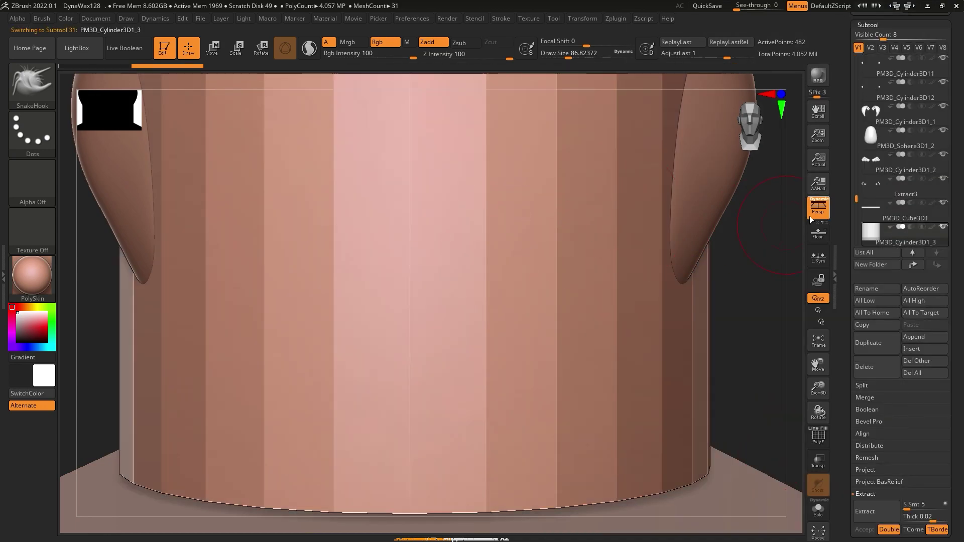
{"action": "key", "text": "w"}
{"action": "mouse_move", "coordinate": [408, 194]}
{"action": "right_mouse_down", "text": "ctrl"}
{"action": "mouse_move", "coordinate": [409, 150]}
{"action": "mouse_move", "coordinate": [502, 161]}
{"action": "mouse_move", "coordinate": [411, 166]}
{"action": "right_mouse_up", "text": "ctrl"}
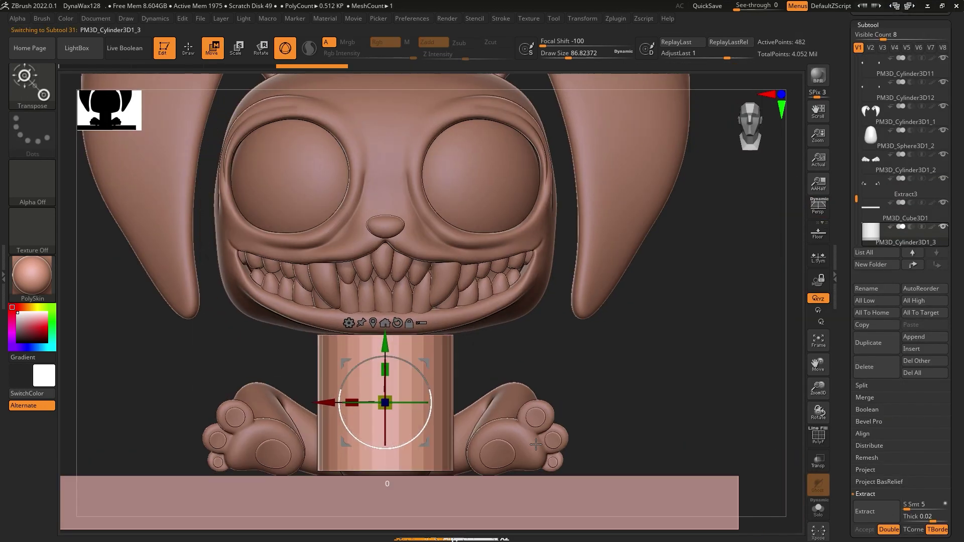
{"action": "mouse_move", "coordinate": [533, 392]}
{"action": "right_mouse_down", "text": "ctrl"}
{"action": "mouse_move", "coordinate": [533, 407]}
{"action": "mouse_move", "coordinate": [578, 398]}
{"action": "right_mouse_up", "text": "ctrl"}
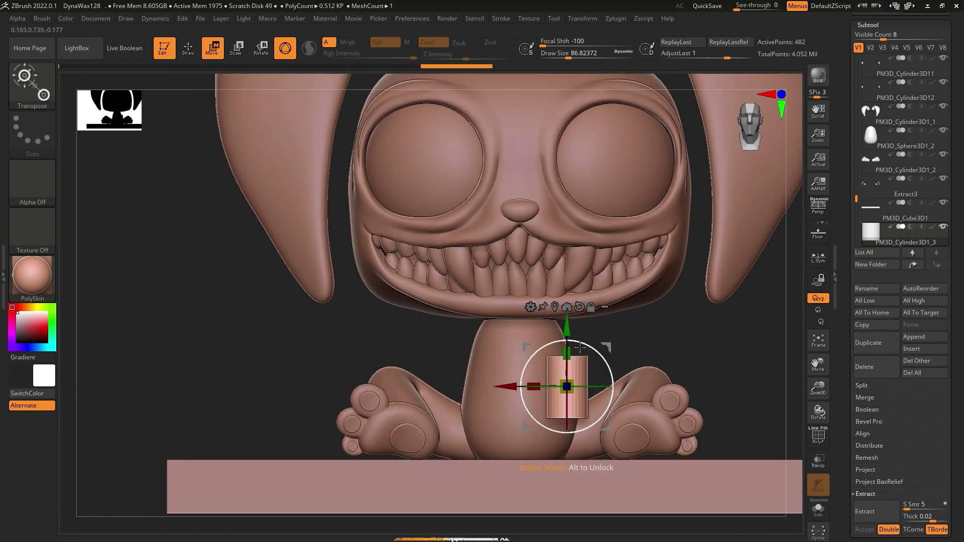
{"action": "right_click_drag", "start_coordinate": [578, 374], "coordinate": [639, 387]}
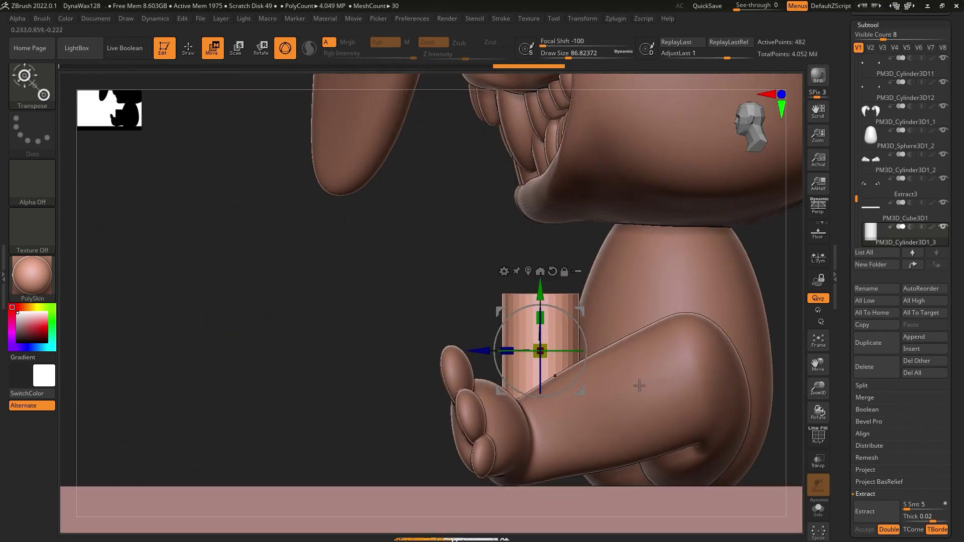
{"action": "right_click_drag", "start_coordinate": [665, 346], "coordinate": [627, 301]}
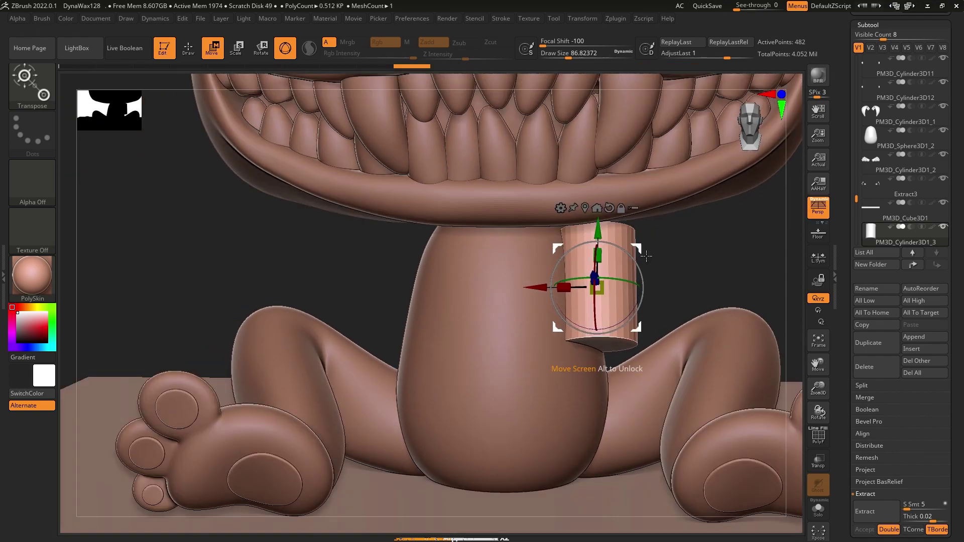
- Mask the cylinder's upper part with MaskPen and stretch its lower end down to the floor
{"action": "key", "text": "b"}
{"action": "left_click", "coordinate": [632, 249]}
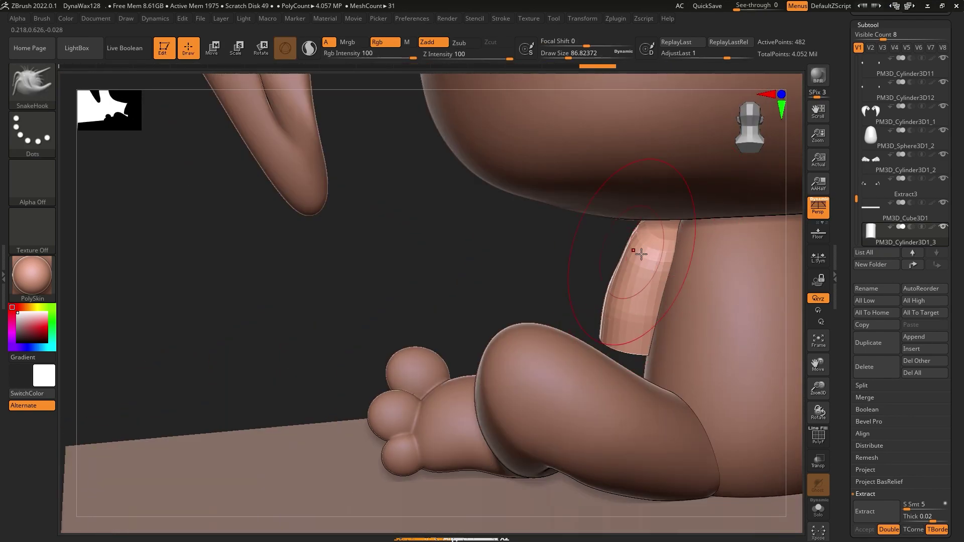
{"action": "right_click_drag", "start_coordinate": [605, 257], "coordinate": [706, 332]}
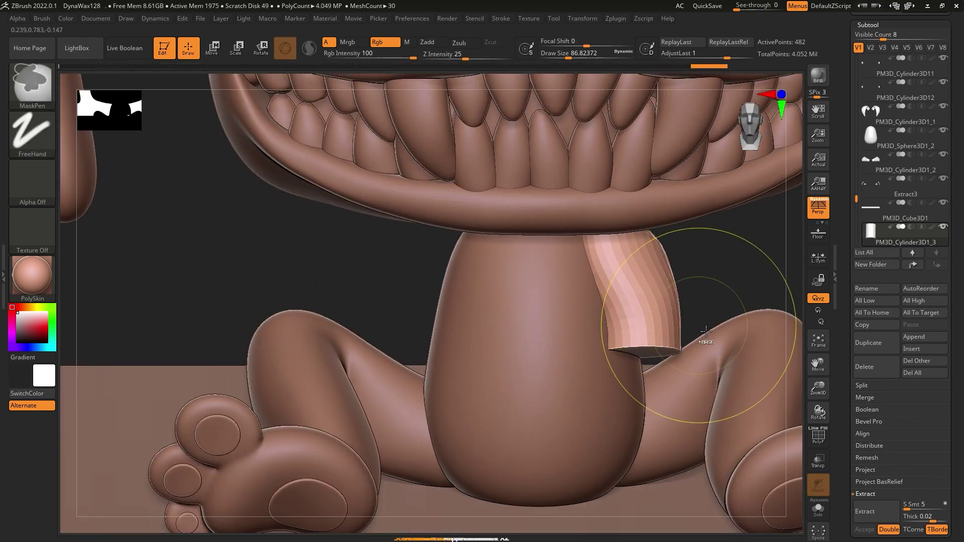
{"action": "left_click_drag", "start_coordinate": [705, 332], "coordinate": [626, 485], "text": "ctrl"}
{"action": "key", "text": "w"}
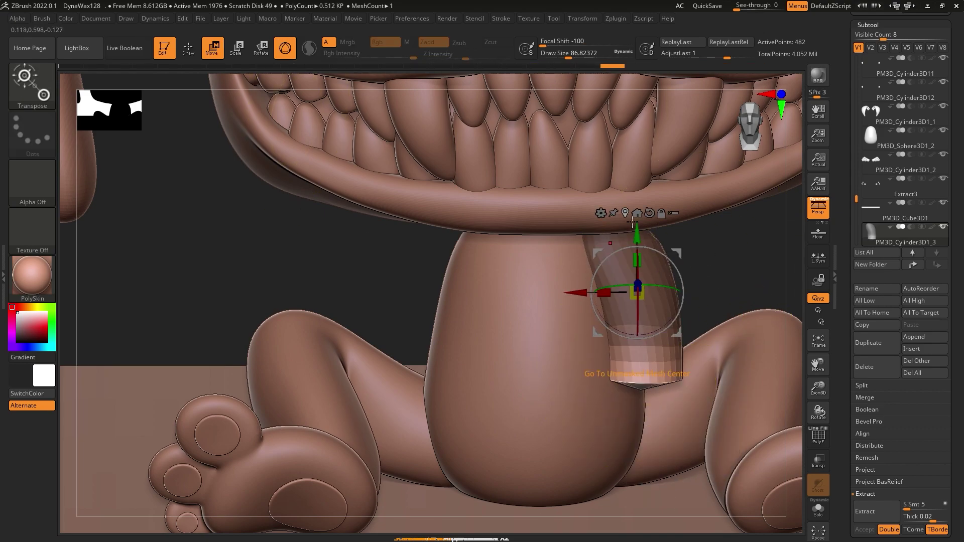
{"action": "left_click_drag", "start_coordinate": [632, 223], "coordinate": [630, 421]}
{"action": "mouse_move", "coordinate": [693, 366]}
{"action": "right_mouse_down"}
{"action": "mouse_move", "coordinate": [629, 503]}
{"action": "mouse_move", "coordinate": [647, 260]}
{"action": "mouse_move", "coordinate": [513, 196]}
{"action": "mouse_move", "coordinate": [659, 262]}
{"action": "right_mouse_up"}
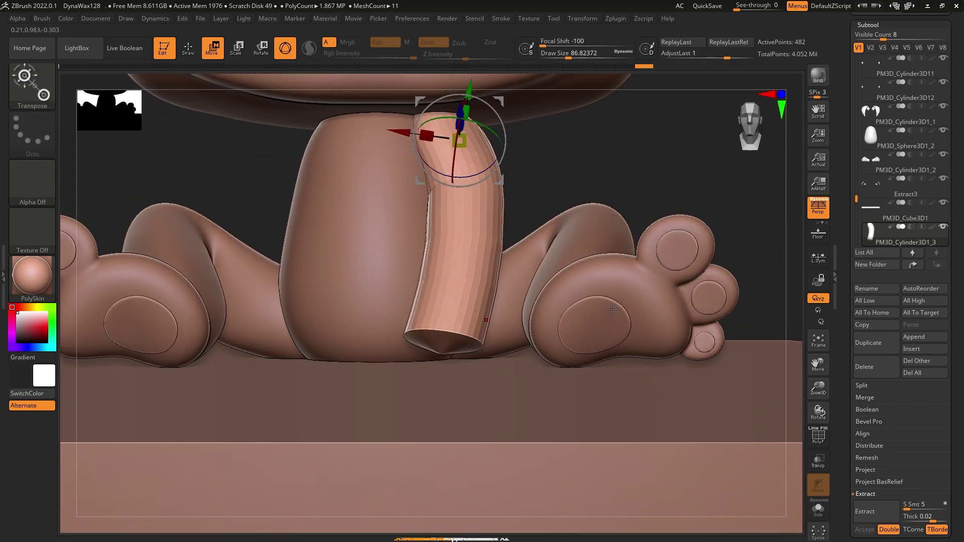
- Choose a sculpting brush and subdivide the arm to smooth it
{"action": "key", "text": "b"}
{"action": "key", "text": "s"}
{"action": "key", "text": "t"}
{"action": "right_click_drag", "start_coordinate": [611, 310], "coordinate": [503, 342], "text": "shift"}
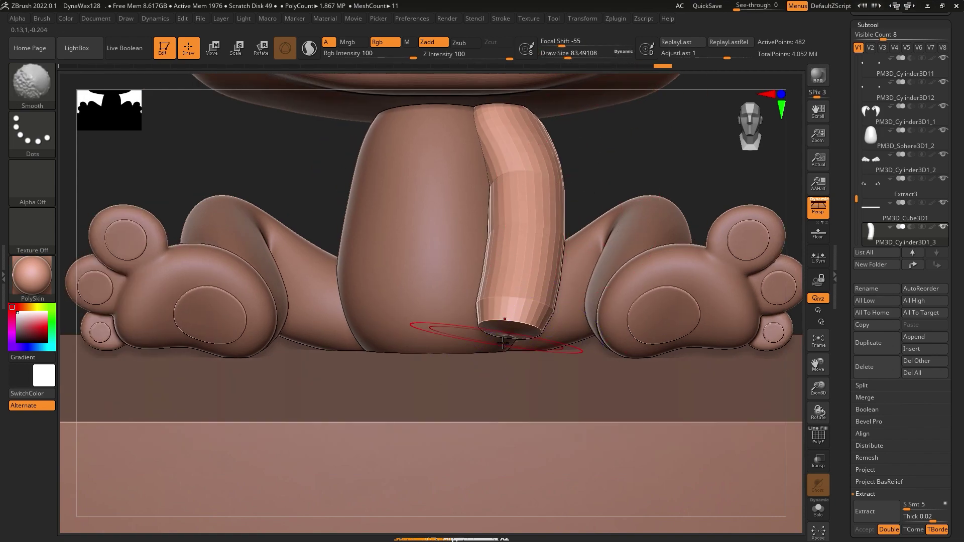
{"action": "left_click", "coordinate": [880, 26]}
{"action": "key", "text": "ctrl+d"}
{"action": "key", "text": "ctrl+d"}
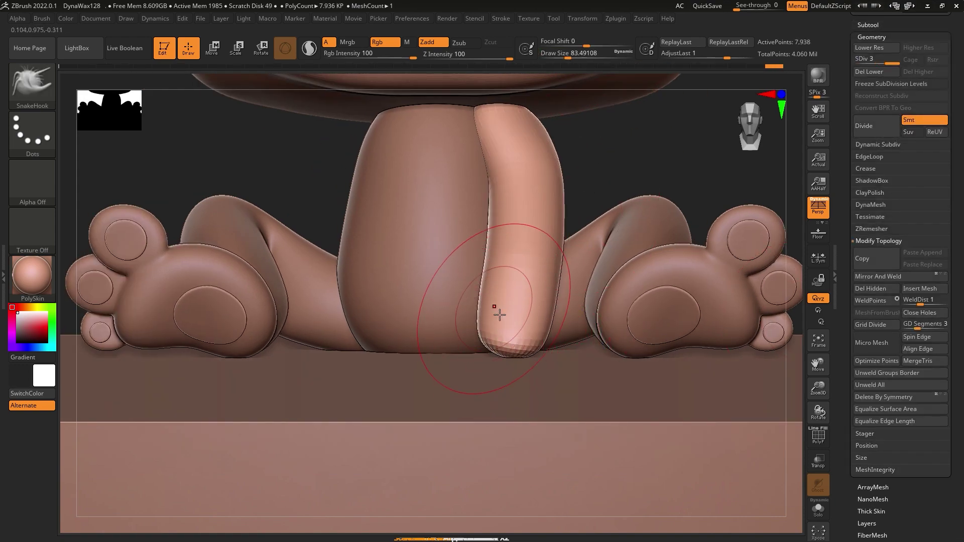
- ZRemesh the arm for clean, even topology and narrow and round off its tip
{"action": "left_click", "coordinate": [884, 231]}
{"action": "left_click", "coordinate": [874, 246]}
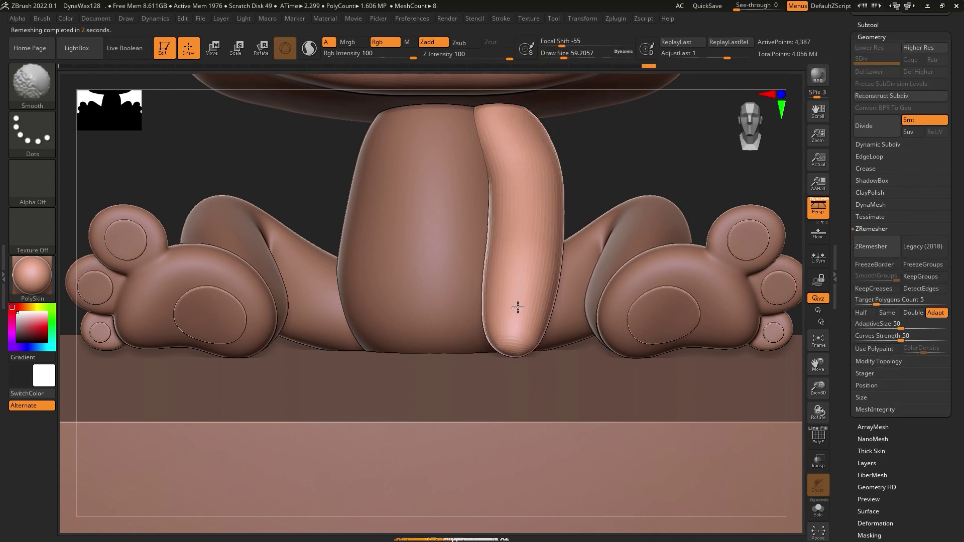
{"action": "left_click_drag", "start_coordinate": [549, 313], "coordinate": [516, 343]}
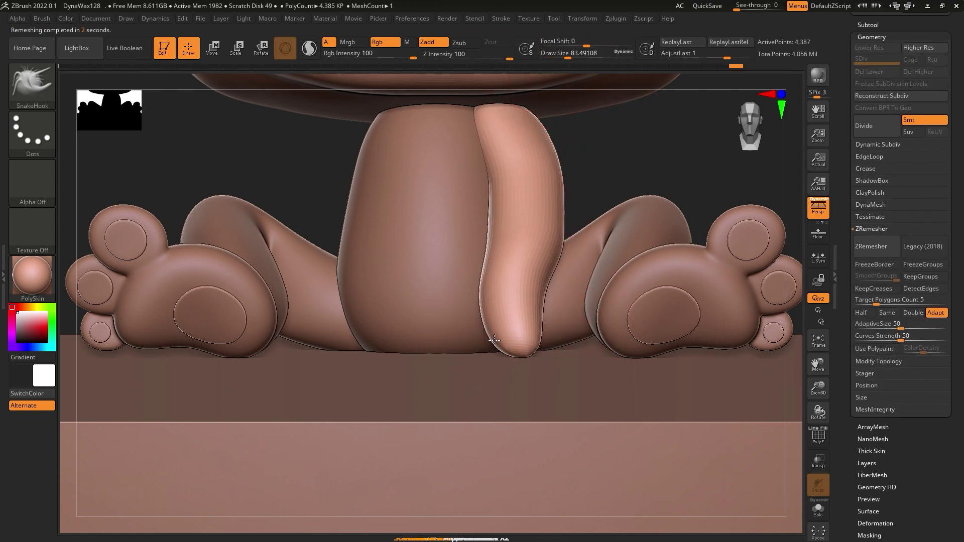
{"action": "right_click_drag", "start_coordinate": [494, 341], "coordinate": [570, 302], "text": "ctrl"}
{"action": "mouse_move", "coordinate": [569, 262]}
{"action": "right_mouse_down"}
{"action": "mouse_move", "coordinate": [463, 247]}
{"action": "mouse_move", "coordinate": [632, 234]}
{"action": "mouse_move", "coordinate": [661, 64]}
{"action": "right_mouse_up"}
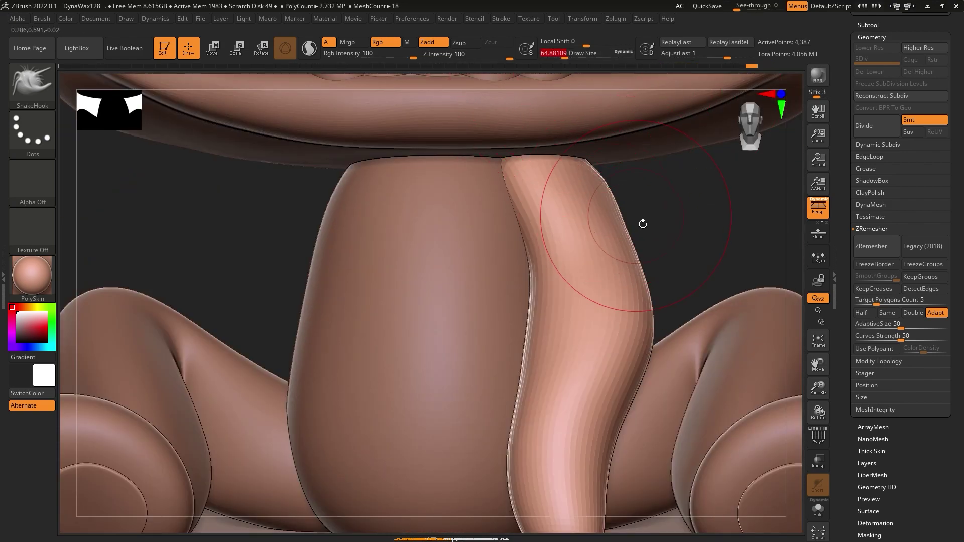
{"action": "mouse_move", "coordinate": [643, 224]}
{"action": "right_mouse_down", "text": "alt"}
{"action": "mouse_move", "coordinate": [643, 275]}
{"action": "mouse_move", "coordinate": [525, 194]}
{"action": "right_mouse_up", "text": "alt"}
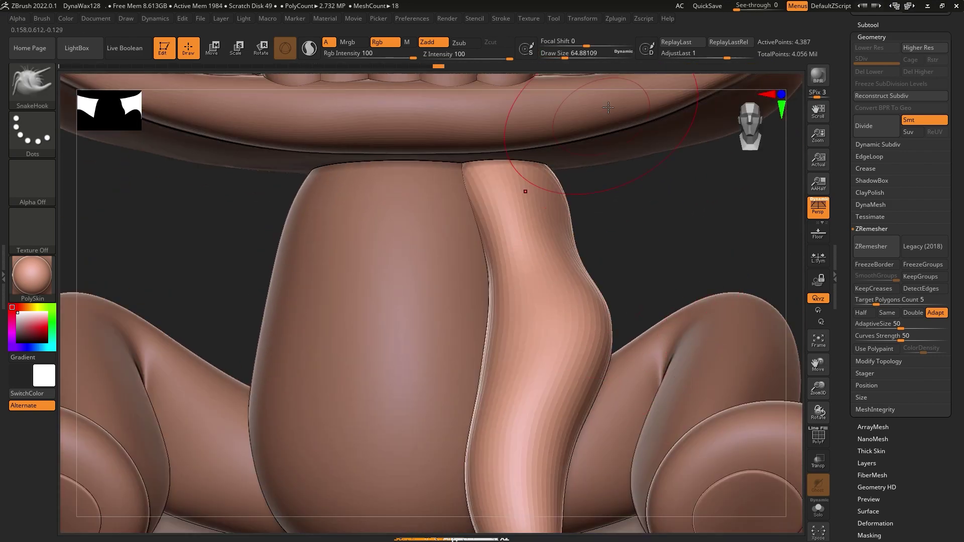
- Reduce the SnakeHook Draw Size to about 44 and pull the arm's top into a bulging shoulder
{"action": "key", "text": "s"}
{"action": "left_click_drag", "start_coordinate": [578, 54], "coordinate": [566, 57]}
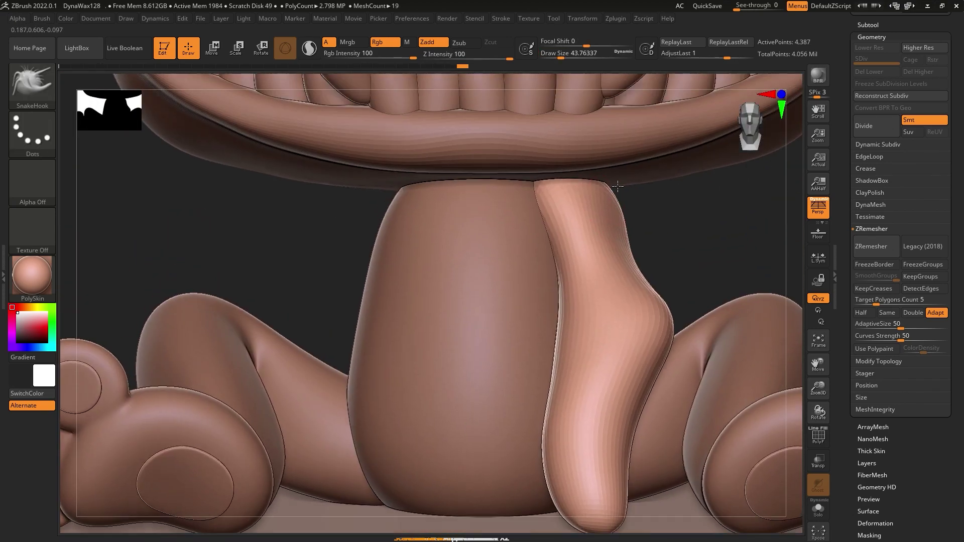
{"action": "left_click_drag", "start_coordinate": [579, 88], "coordinate": [587, 94]}
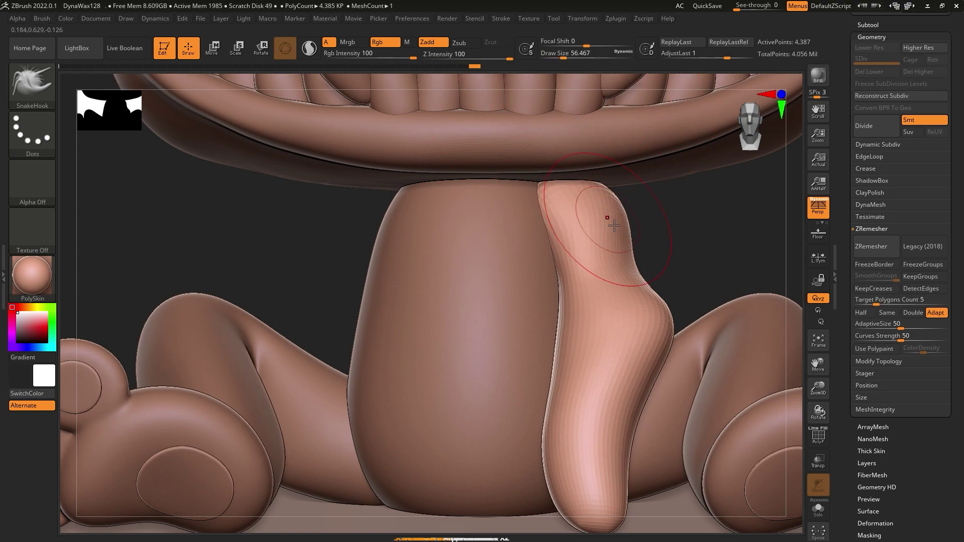
{"action": "right_click_drag", "start_coordinate": [613, 225], "coordinate": [677, 200]}
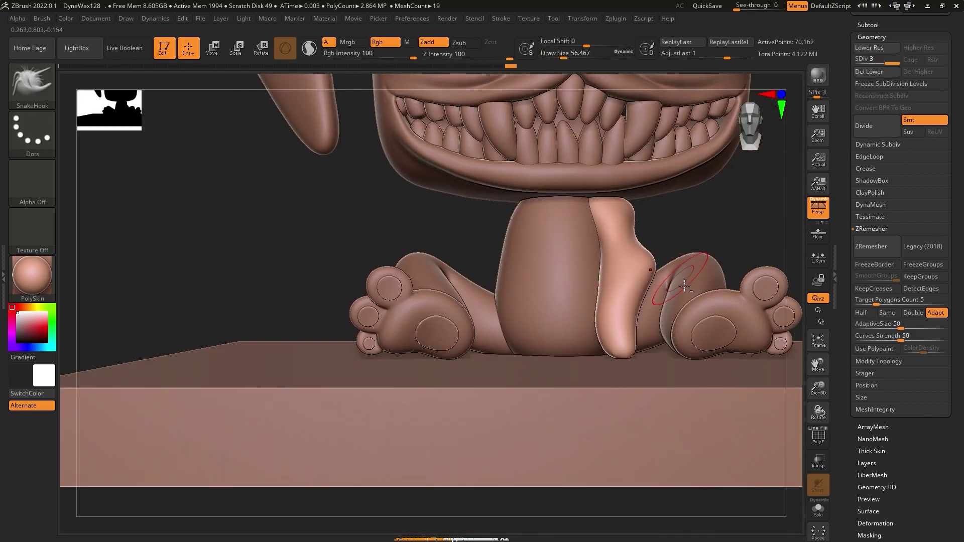
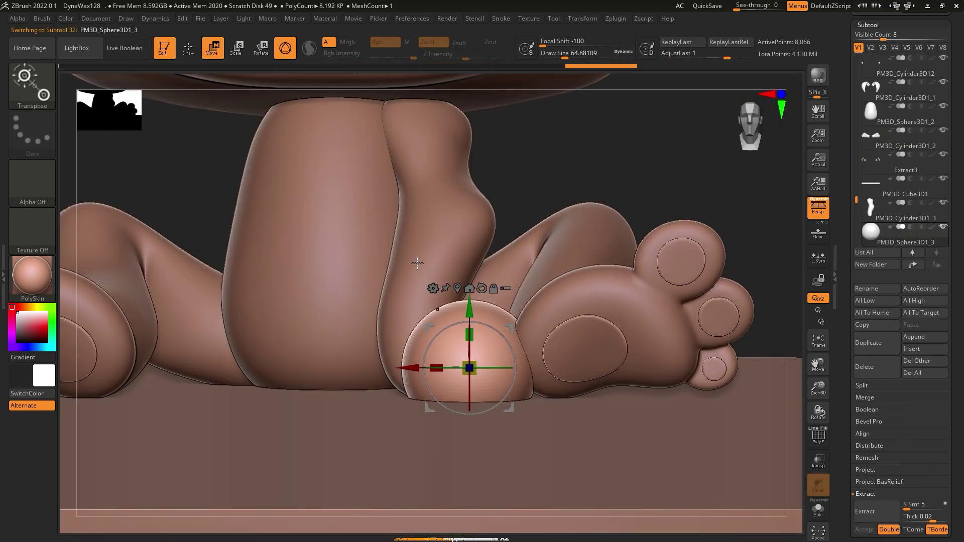
- Hide the nearby leg subtools and squash PM3D_Sphere3D1_3 into a flat dome
{"action": "left_click", "coordinate": [936, 109]}
{"action": "left_click", "coordinate": [943, 106]}
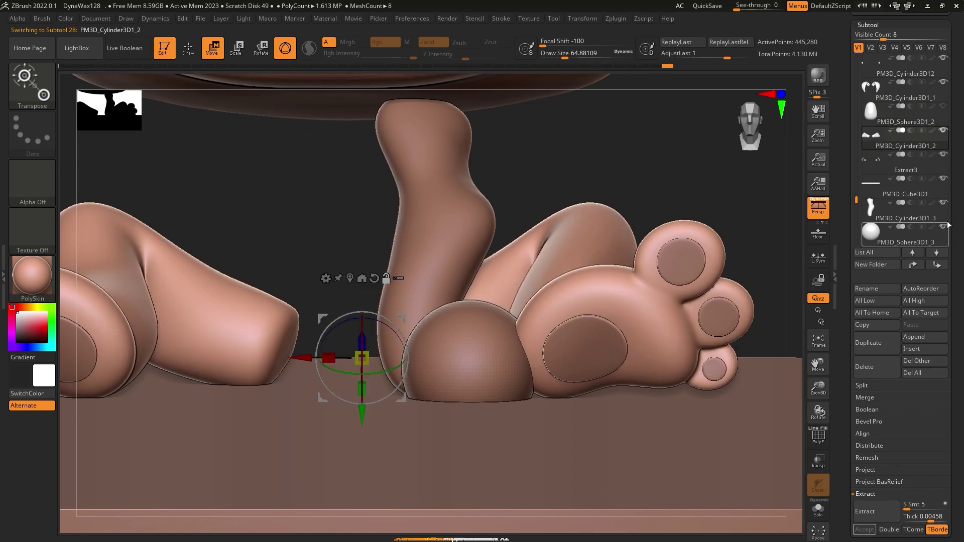
{"action": "left_click", "coordinate": [943, 131]}
{"action": "left_click", "coordinate": [465, 354], "text": "alt"}
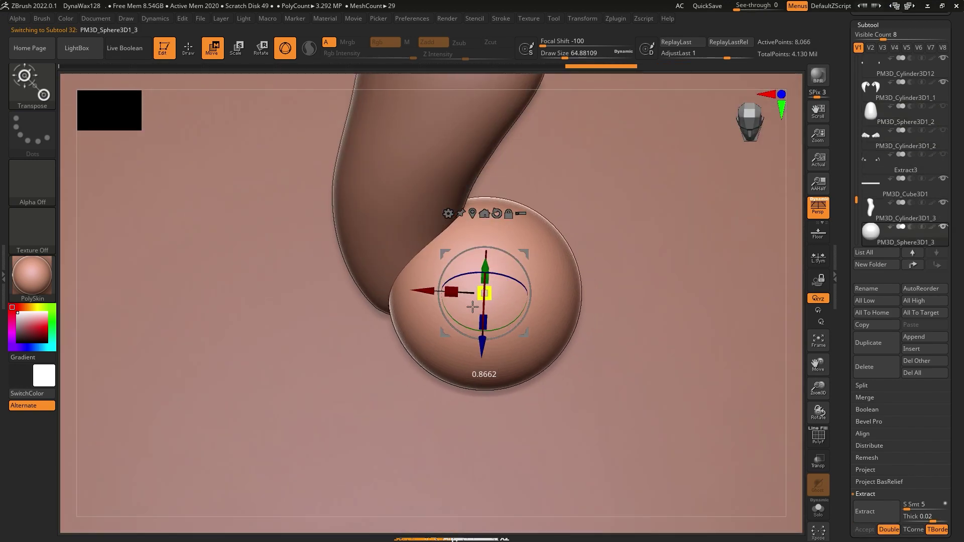
{"action": "left_click_drag", "start_coordinate": [472, 307], "coordinate": [599, 309]}
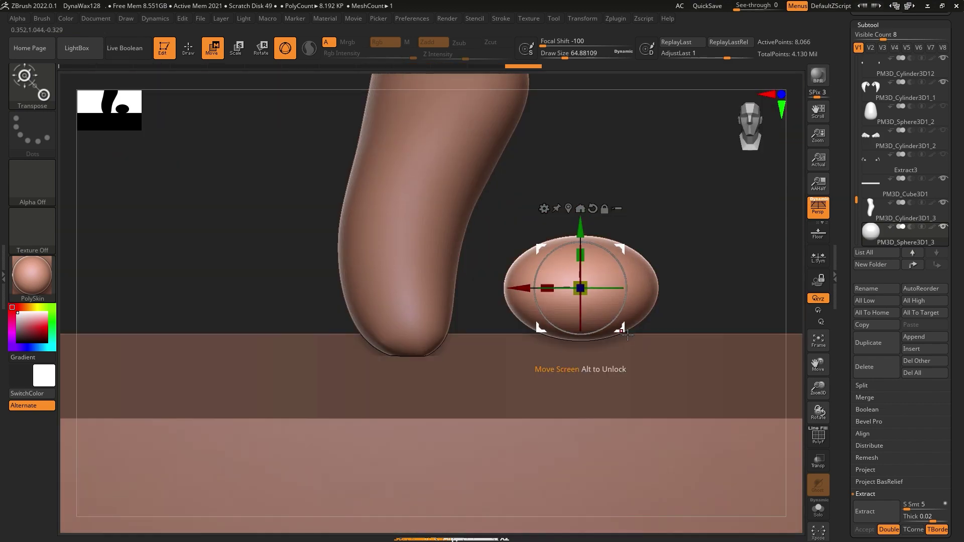
{"action": "mouse_move", "coordinate": [578, 271]}
{"action": "left_mouse_down"}
{"action": "mouse_move", "coordinate": [588, 370]}
{"action": "mouse_move", "coordinate": [781, 356]}
{"action": "left_mouse_up"}
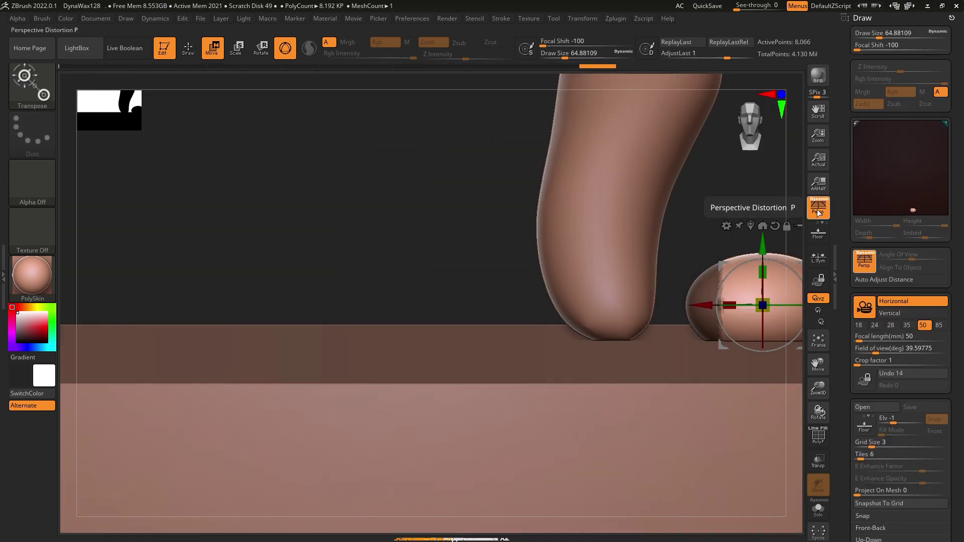
{"action": "left_click", "coordinate": [953, 23]}
{"action": "left_click_drag", "start_coordinate": [783, 301], "coordinate": [652, 320], "text": "alt"}
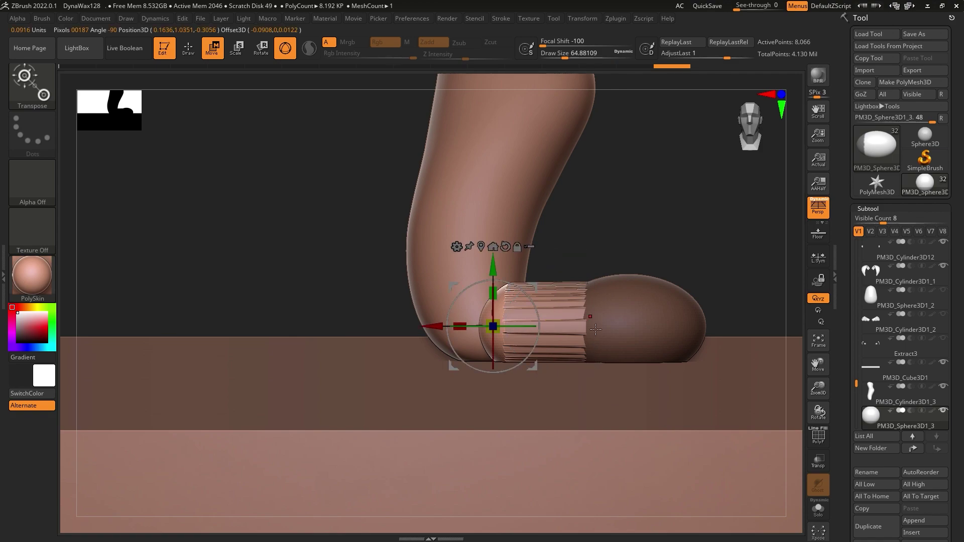
- Reshape the flattened foot with SnakeHook, pulling its right bulge back in
{"action": "key", "text": "b"}
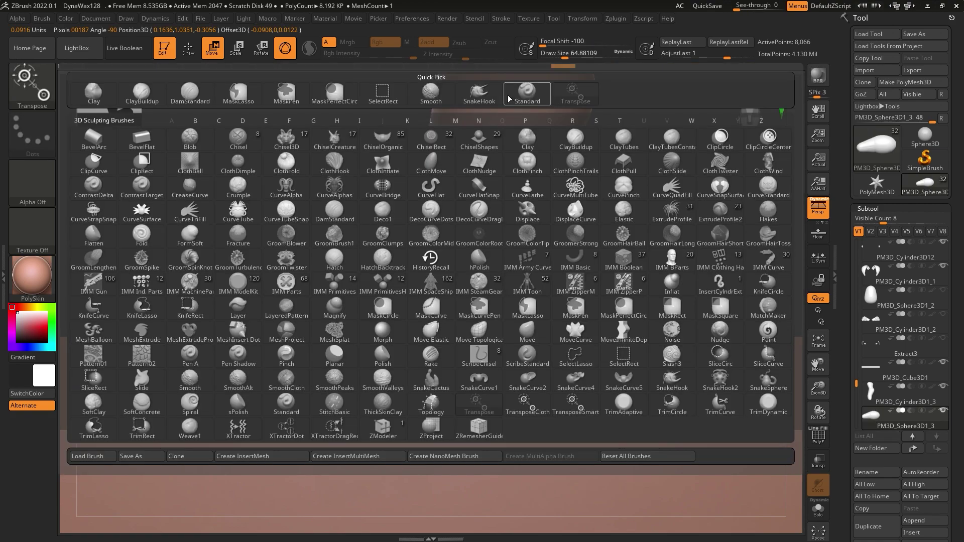
{"action": "key", "text": "s"}
{"action": "key", "text": "h"}
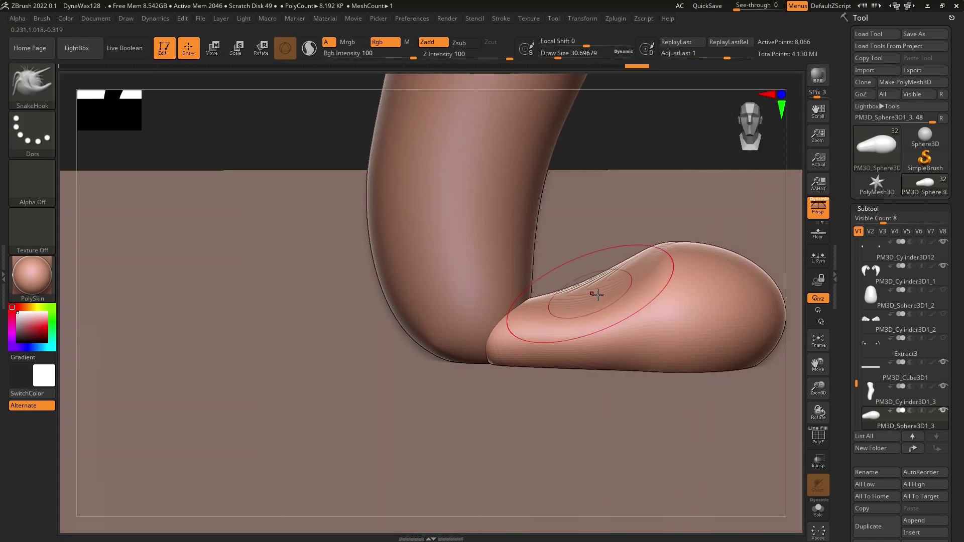
{"action": "left_click_drag", "start_coordinate": [712, 134], "coordinate": [561, 126], "text": "alt"}
{"action": "key", "text": "s"}
{"action": "key", "text": "ctrl+z"}
{"action": "left_click_drag", "start_coordinate": [563, 58], "coordinate": [572, 59]}
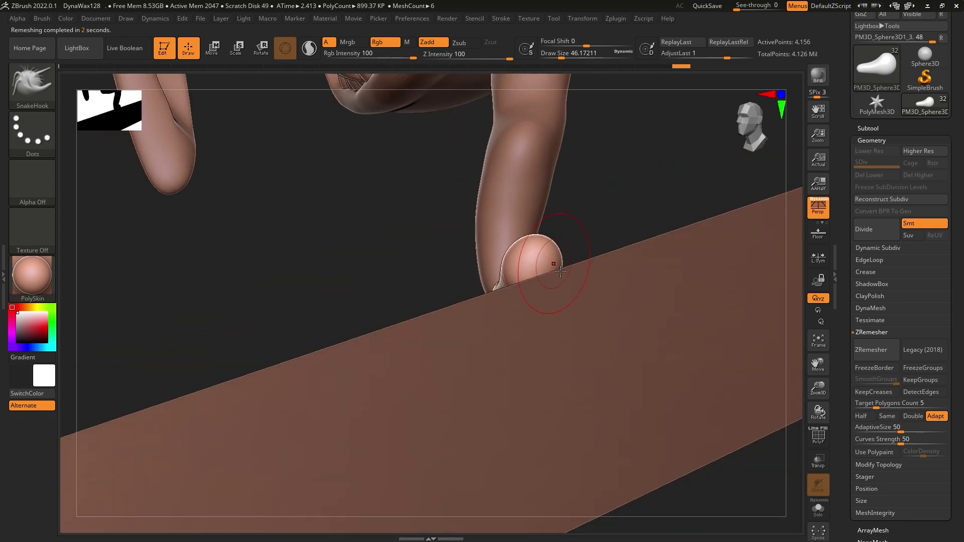
{"action": "left_click_drag", "start_coordinate": [579, 287], "coordinate": [578, 277]}
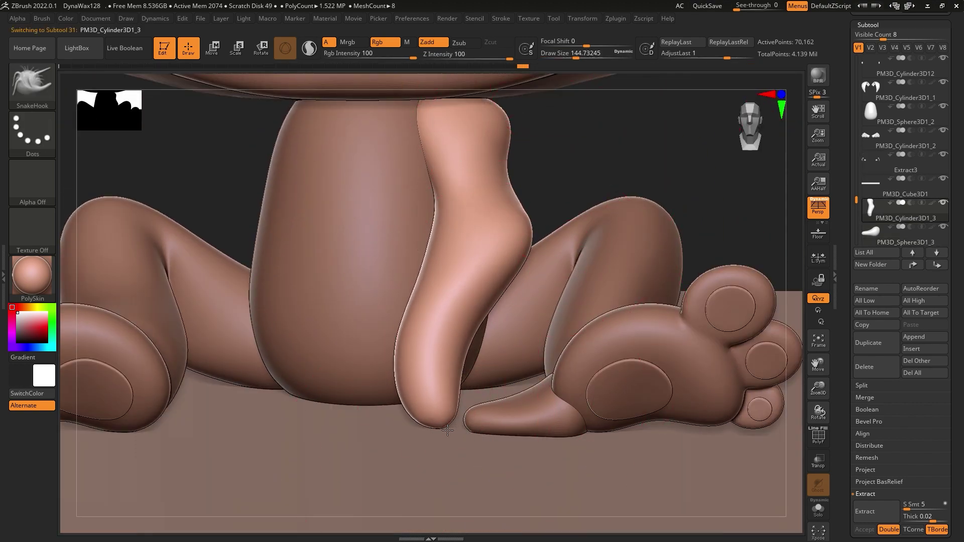
- Select the foot piece for moving and orbit to a front view of the legs
{"action": "left_click", "coordinate": [509, 423], "text": "alt"}
{"action": "key", "text": "w"}
{"action": "mouse_move", "coordinate": [386, 423]}
{"action": "left_mouse_down"}
{"action": "mouse_move", "coordinate": [477, 441]}
{"action": "mouse_move", "coordinate": [467, 427]}
{"action": "mouse_move", "coordinate": [466, 455]}
{"action": "mouse_move", "coordinate": [436, 452]}
{"action": "left_mouse_up"}
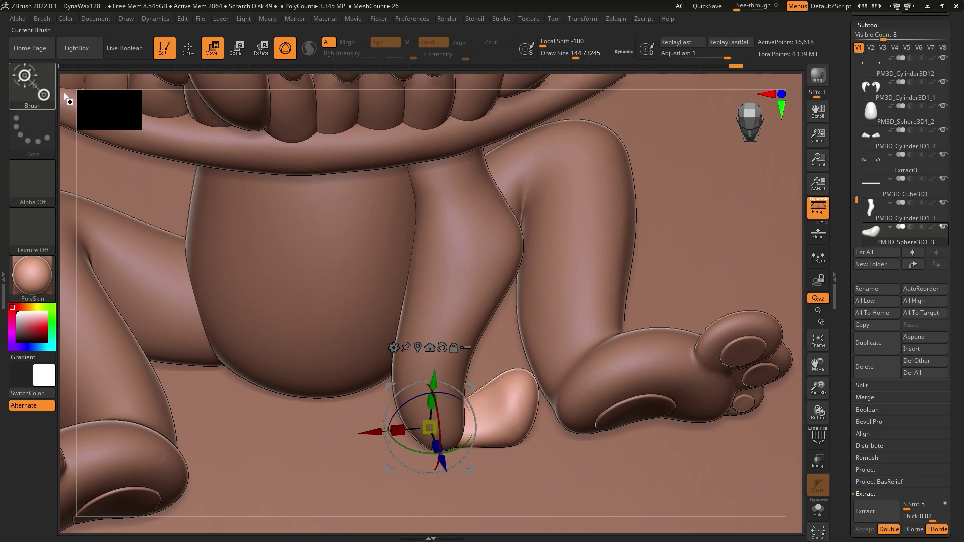
{"action": "key", "text": "q"}
{"action": "left_click_drag", "start_coordinate": [559, 107], "coordinate": [530, 423]}
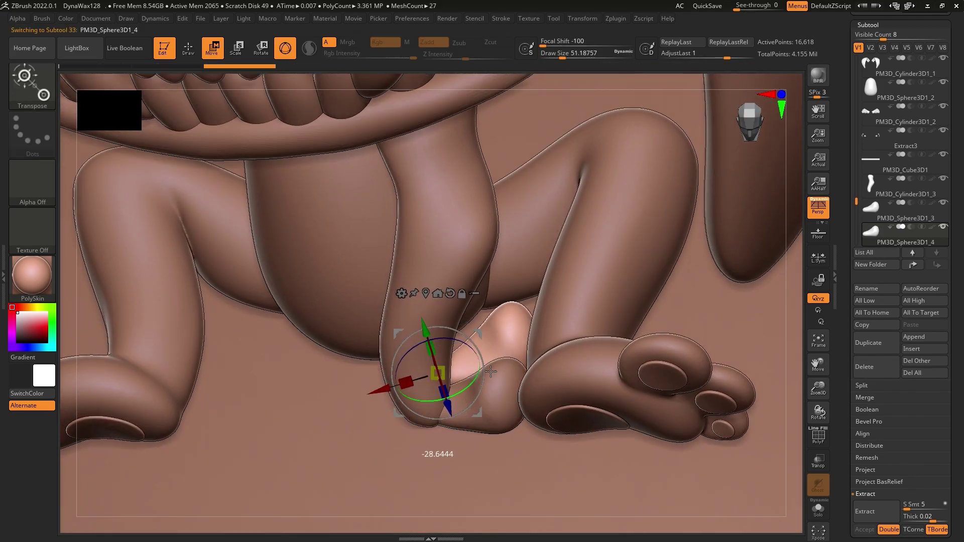
{"action": "mouse_move", "coordinate": [491, 371]}
{"action": "left_mouse_down"}
{"action": "mouse_move", "coordinate": [460, 417]}
{"action": "mouse_move", "coordinate": [385, 413]}
{"action": "left_mouse_up"}
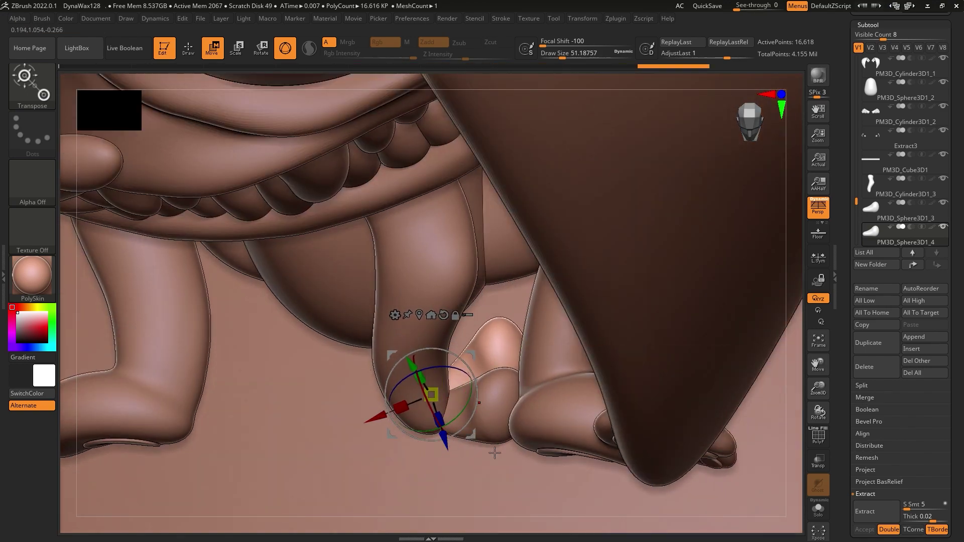
{"action": "left_click_drag", "start_coordinate": [494, 453], "coordinate": [534, 411], "text": "shift"}
- Duplicate the foot piece twice as toe pieces, then select the bent leg
{"action": "key", "text": "Down"}
{"action": "left_click_drag", "start_coordinate": [628, 477], "coordinate": [447, 402]}
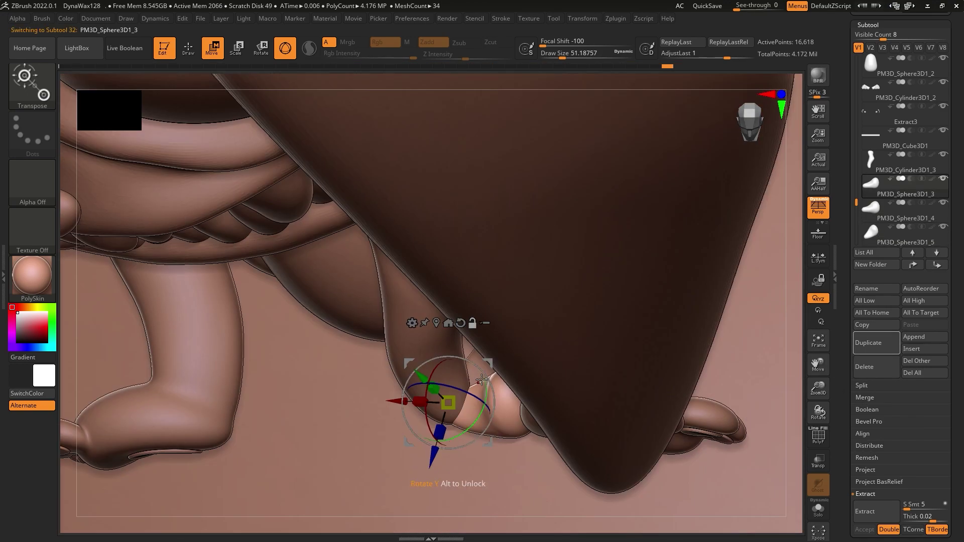
{"action": "key", "text": "Down"}
{"action": "left_click_drag", "start_coordinate": [432, 459], "coordinate": [484, 400]}
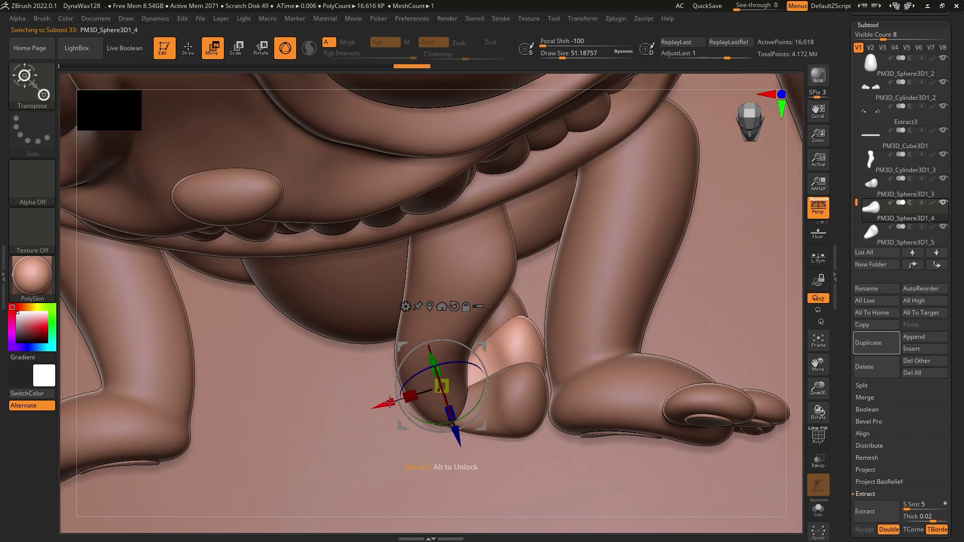
{"action": "mouse_move", "coordinate": [524, 342]}
{"action": "left_mouse_down"}
{"action": "mouse_move", "coordinate": [496, 401]}
{"action": "mouse_move", "coordinate": [559, 424]}
{"action": "mouse_move", "coordinate": [577, 402]}
{"action": "mouse_move", "coordinate": [622, 385]}
{"action": "mouse_move", "coordinate": [553, 340]}
{"action": "mouse_move", "coordinate": [542, 374]}
{"action": "mouse_move", "coordinate": [503, 382]}
{"action": "mouse_move", "coordinate": [528, 382]}
{"action": "left_mouse_up"}
{"action": "key", "text": "Up"}
{"action": "left_click", "coordinate": [541, 374], "text": "alt"}
{"action": "key", "text": "q"}
- MergeDown the foot pieces into the bent leg and DynaMesh it at resolution 1616
{"action": "left_click", "coordinate": [873, 397]}
{"action": "left_click", "coordinate": [877, 409]}
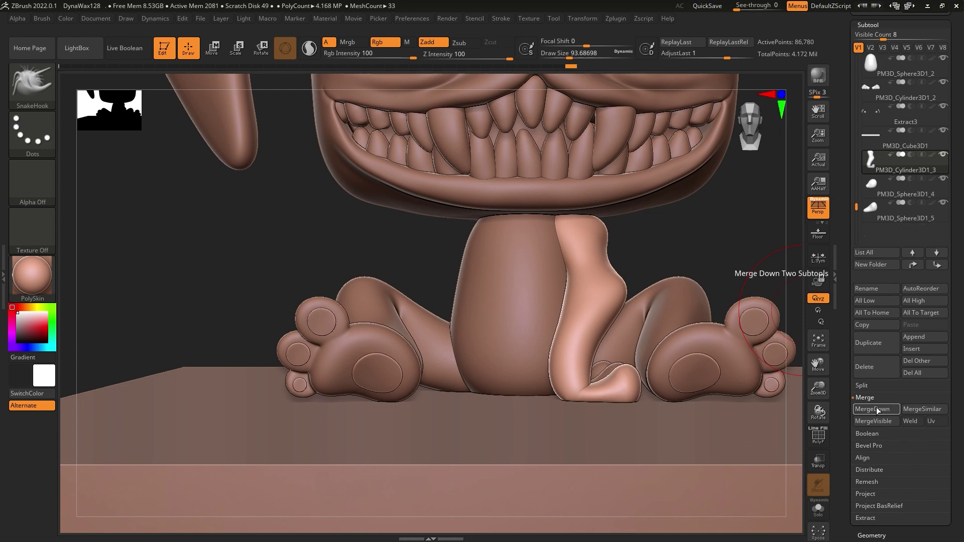
{"action": "left_click", "coordinate": [874, 409]}
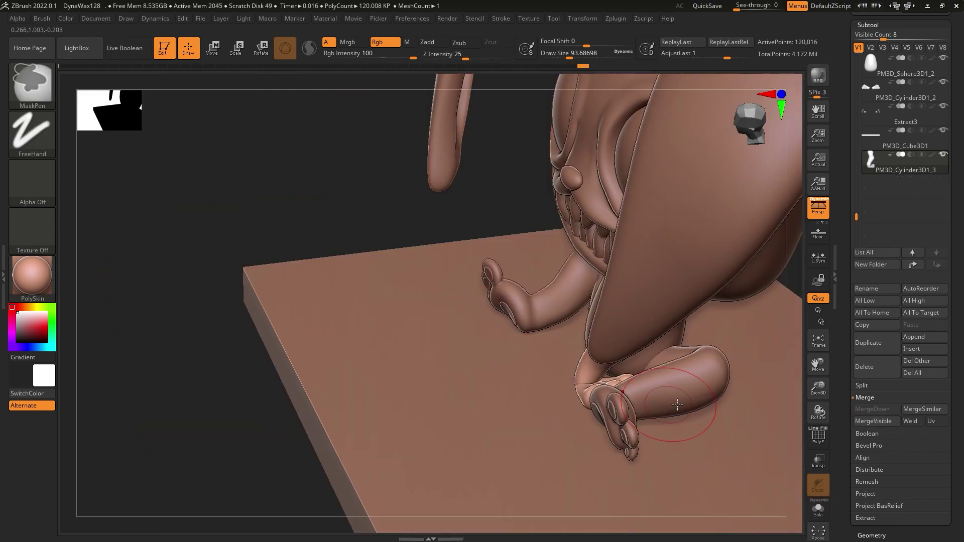
{"action": "left_click", "coordinate": [879, 25]}
{"action": "left_click", "coordinate": [882, 71]}
{"action": "left_click", "coordinate": [887, 202]}
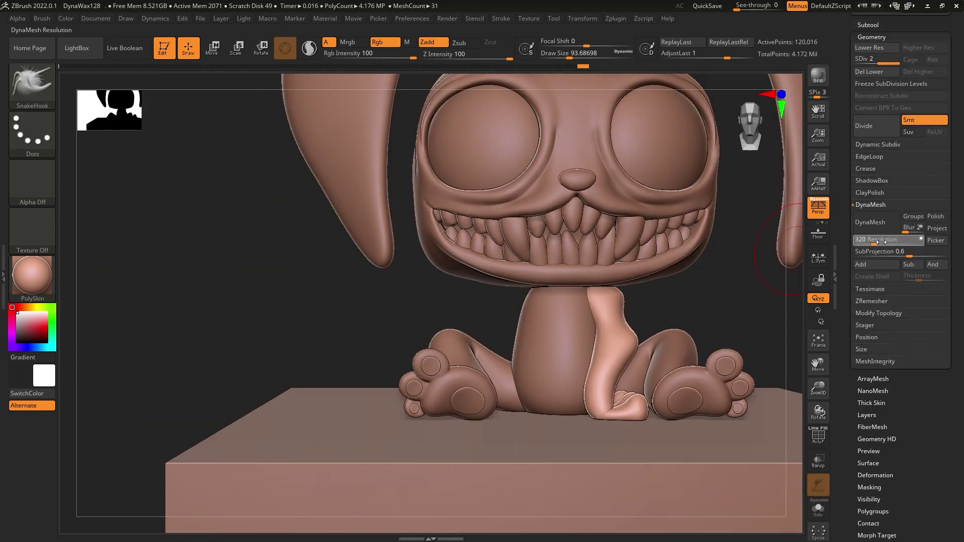
{"action": "left_click_drag", "start_coordinate": [898, 248], "coordinate": [904, 248]}
{"action": "left_click", "coordinate": [870, 222]}
{"action": "left_click", "coordinate": [750, 243]}
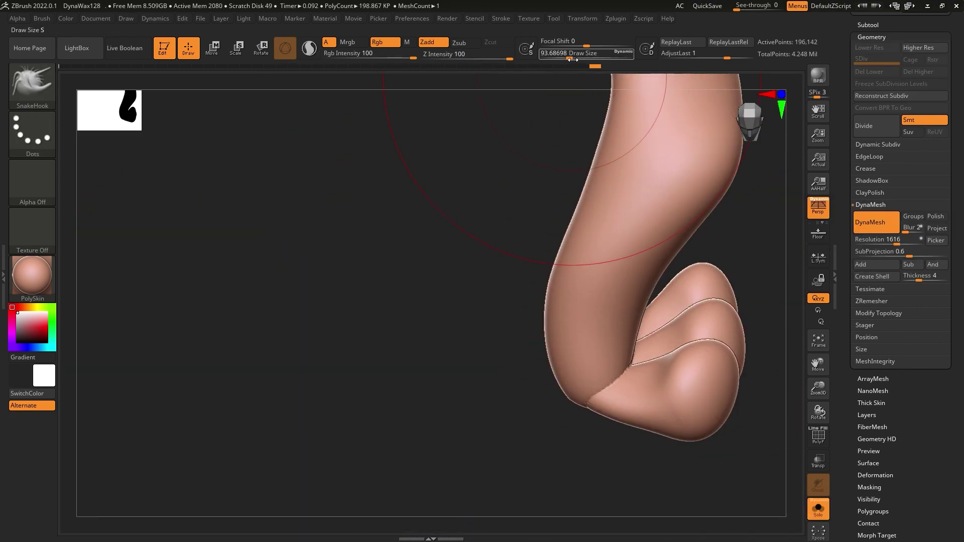
- Pull the leg tip into a bulb-shaped foot and fold it over into a paw
{"action": "key", "text": "b"}
{"action": "key", "text": "s"}
{"action": "key", "text": "h"}
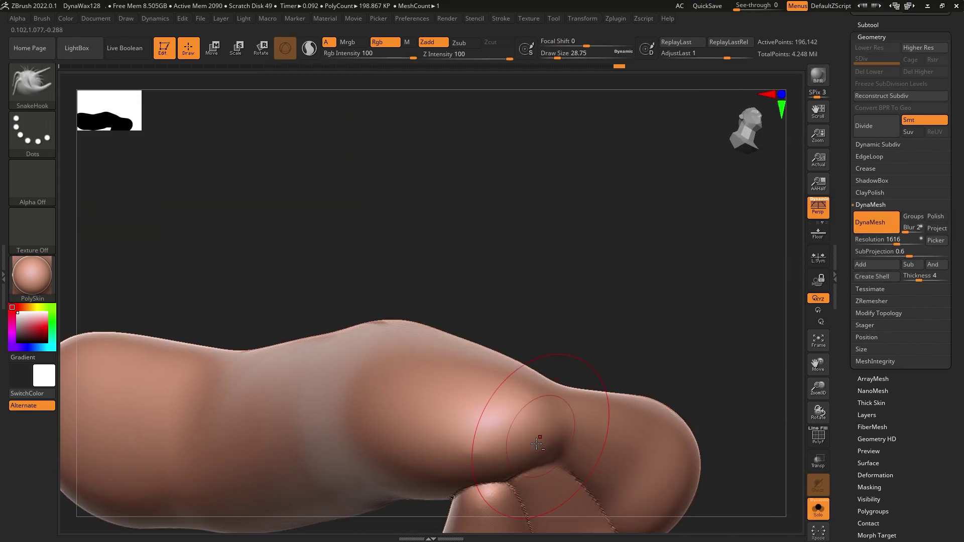
{"action": "left_click_drag", "start_coordinate": [513, 381], "coordinate": [632, 309]}
{"action": "right_click_drag", "start_coordinate": [632, 309], "coordinate": [531, 310]}
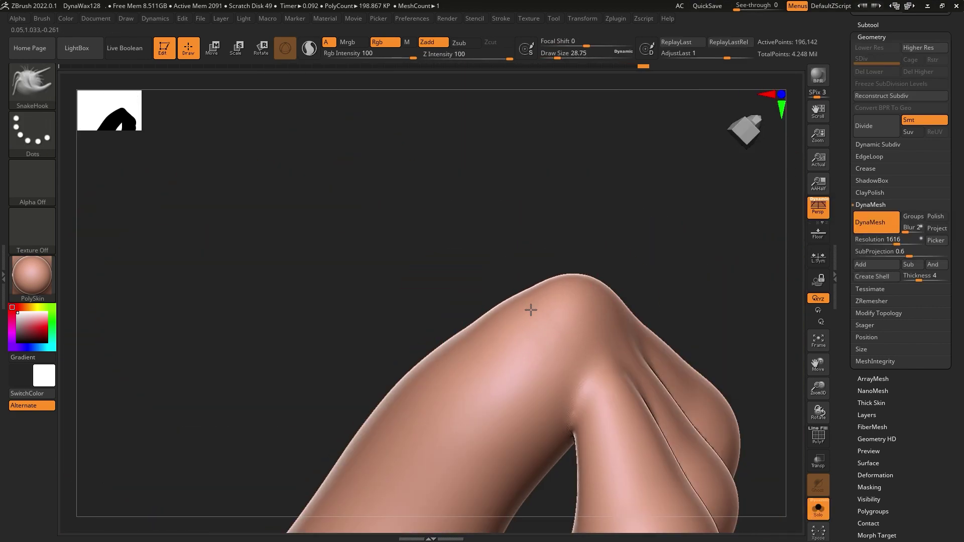
{"action": "mouse_move", "coordinate": [456, 380]}
{"action": "right_mouse_down"}
{"action": "mouse_move", "coordinate": [641, 338]}
{"action": "mouse_move", "coordinate": [697, 426]}
{"action": "right_mouse_up"}
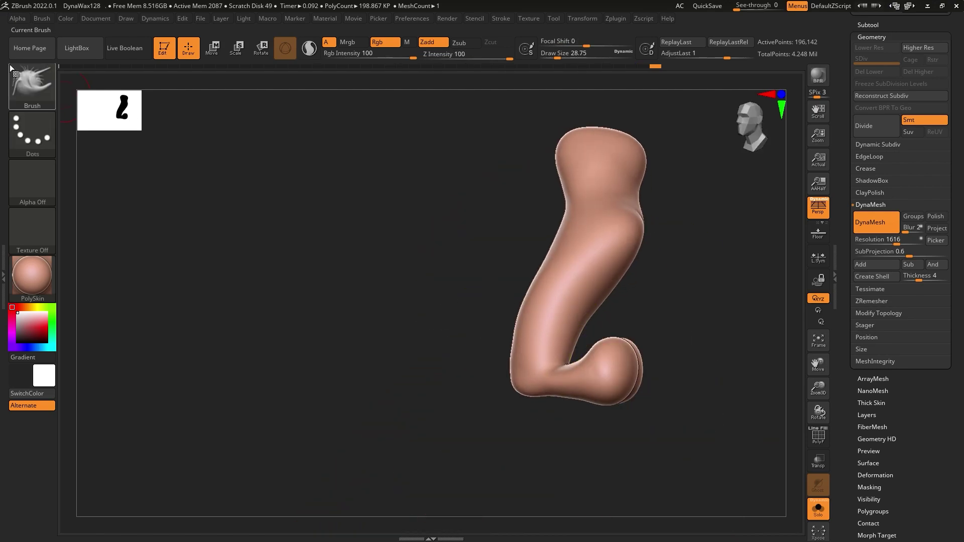
{"action": "left_click", "coordinate": [51, 103]}
{"action": "left_click", "coordinate": [672, 384]}
{"action": "left_click_drag", "start_coordinate": [678, 383], "coordinate": [588, 374]}
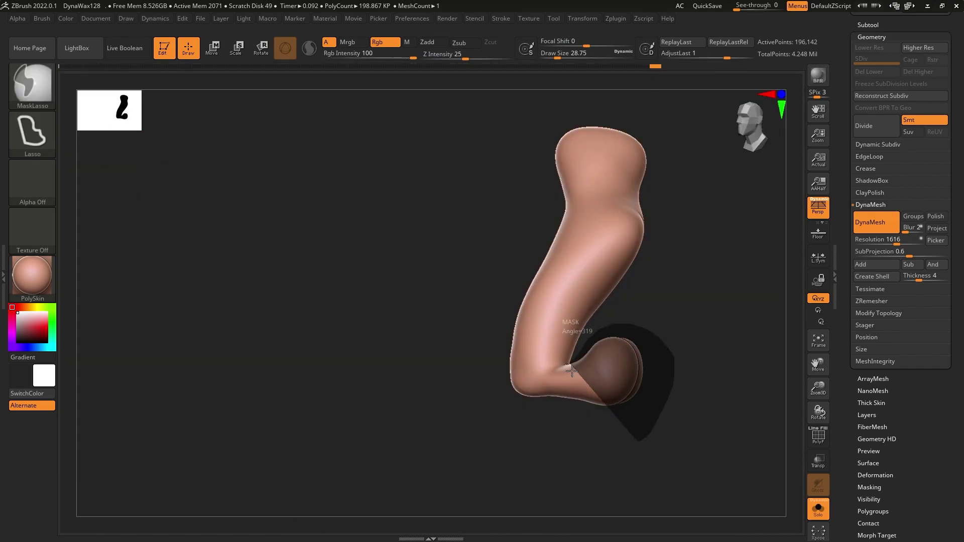
{"action": "left_click_drag", "start_coordinate": [557, 58], "coordinate": [563, 58]}
{"action": "left_click_drag", "start_coordinate": [593, 331], "coordinate": [552, 311]}
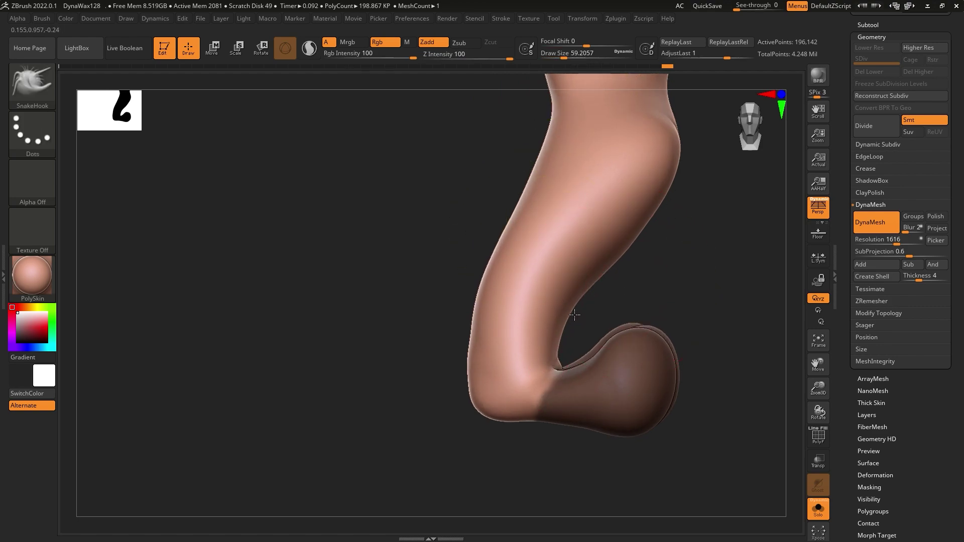
{"action": "mouse_move", "coordinate": [603, 281]}
{"action": "left_mouse_down"}
{"action": "mouse_move", "coordinate": [618, 293]}
{"action": "mouse_move", "coordinate": [645, 291]}
{"action": "mouse_move", "coordinate": [609, 299]}
{"action": "mouse_move", "coordinate": [615, 283]}
{"action": "left_mouse_up"}
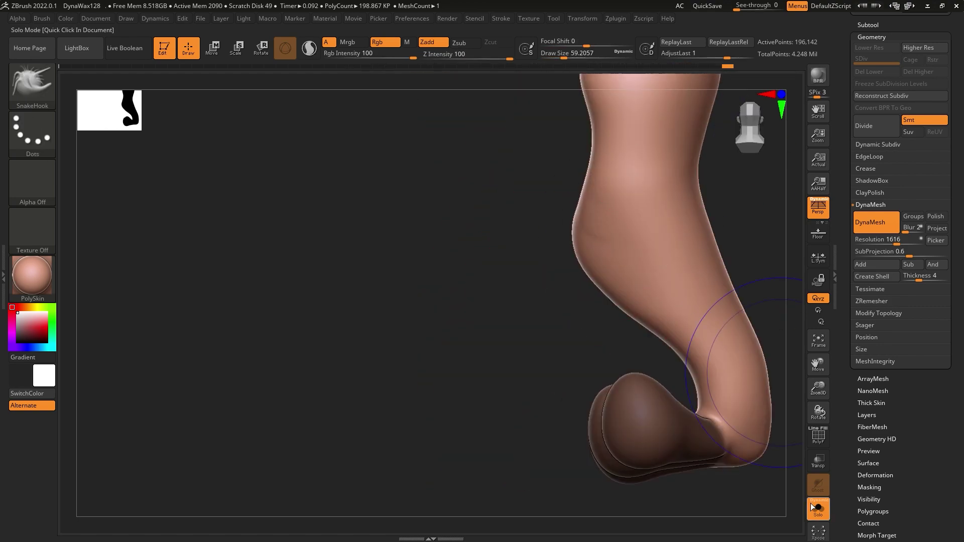
- Turn off Solo and Mirror And Weld the leg into a matching pair
{"action": "left_click", "coordinate": [810, 503]}
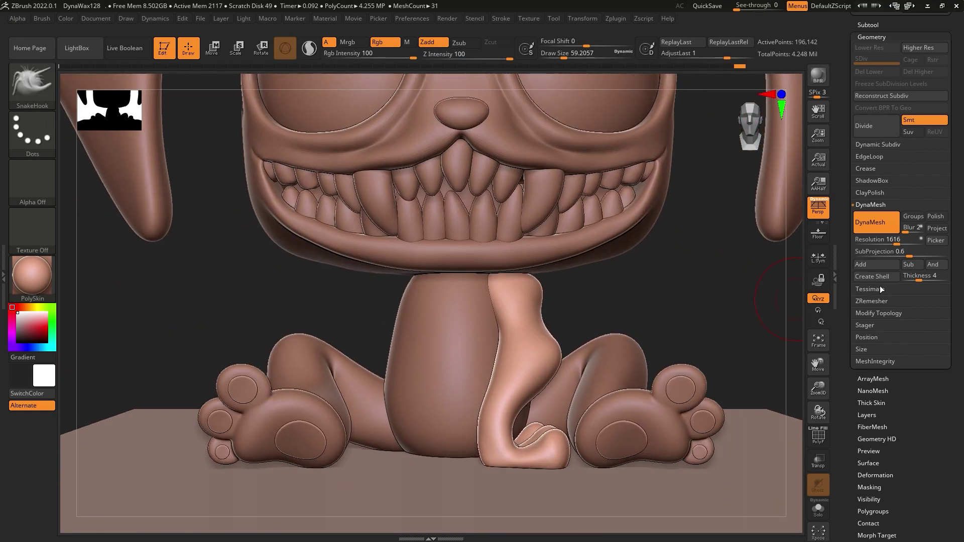
{"action": "left_click", "coordinate": [878, 313]}
{"action": "left_click", "coordinate": [884, 276]}
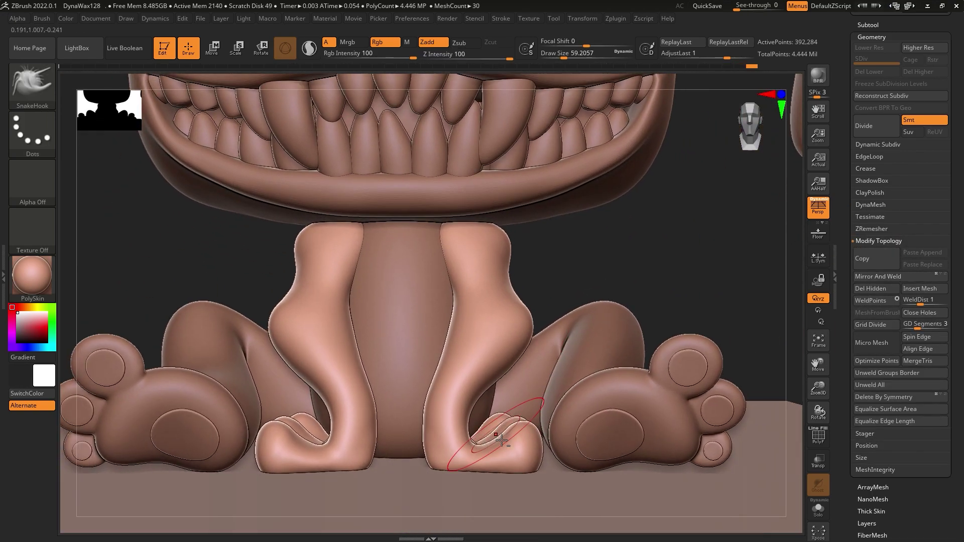
- Paint an oval belly-patch mask on the torso with MaskPen
{"action": "left_click", "coordinate": [425, 340], "text": "alt"}
{"action": "left_click_drag", "start_coordinate": [577, 241], "coordinate": [603, 261]}
{"action": "left_click_drag", "start_coordinate": [407, 313], "coordinate": [404, 441], "text": "ctrl"}
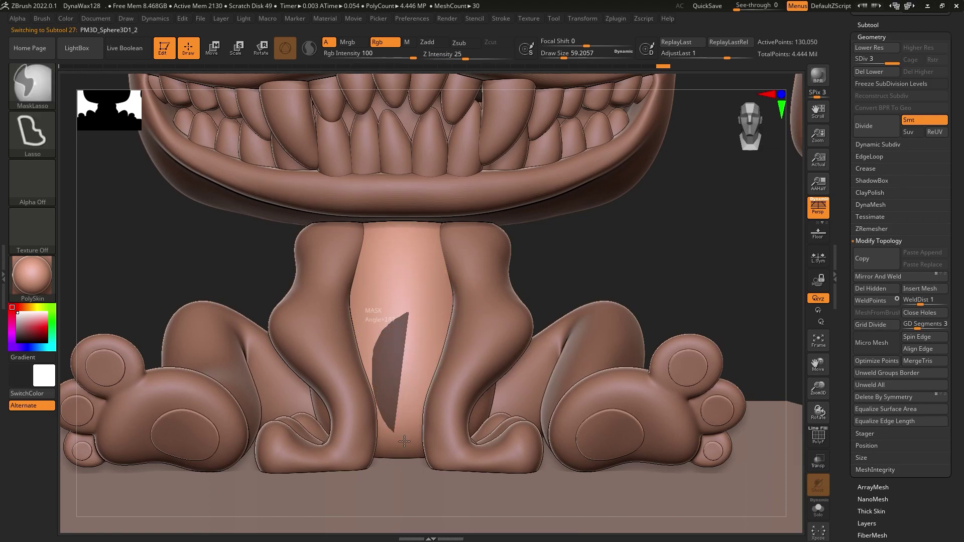
{"action": "key", "text": "b"}
{"action": "key", "text": "m"}
{"action": "key", "text": "p"}
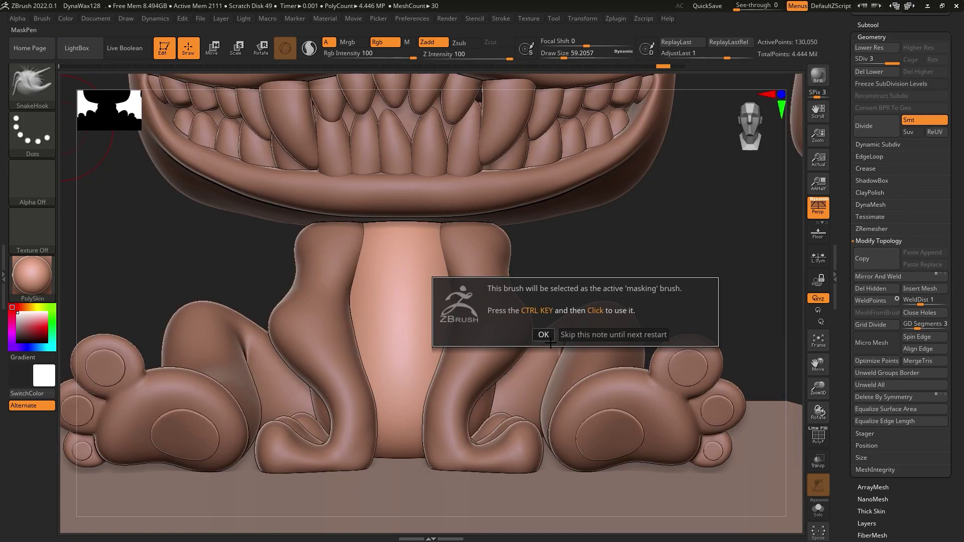
{"action": "left_click", "coordinate": [550, 339]}
{"action": "left_click", "coordinate": [818, 461]}
{"action": "mouse_move", "coordinate": [484, 269]}
{"action": "left_mouse_down", "text": "ctrl"}
{"action": "mouse_move", "coordinate": [387, 346]}
{"action": "mouse_move", "coordinate": [377, 450]}
{"action": "left_mouse_up", "text": "ctrl"}
{"action": "left_click", "coordinate": [868, 24]}
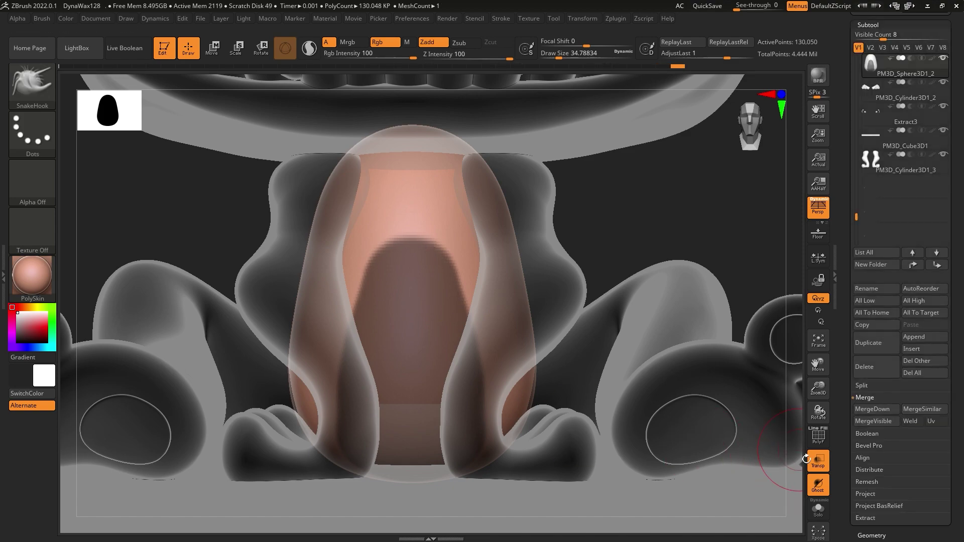
- Extract the masked belly at Thick 0.02 with Double, accept it, and ZRemesher the patch
{"action": "left_click", "coordinate": [818, 461]}
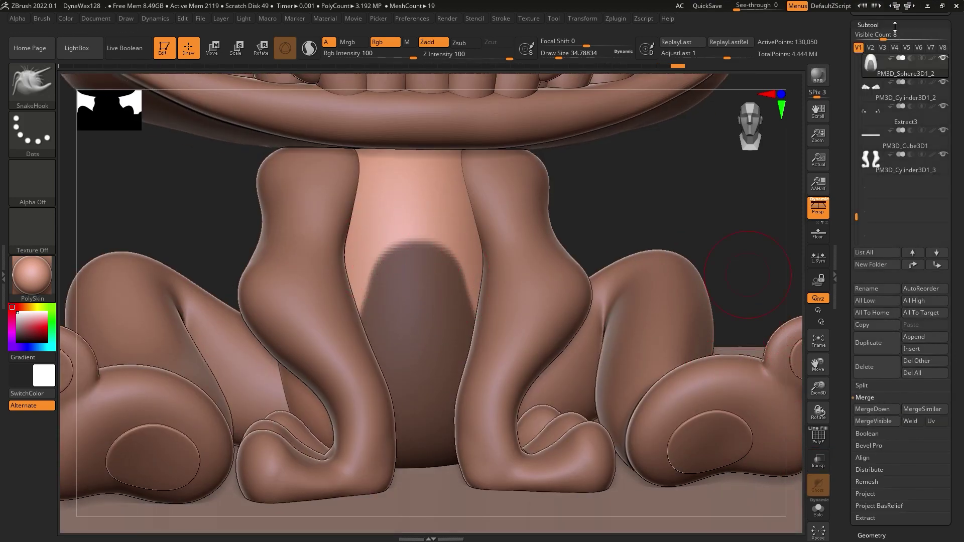
{"action": "left_click", "coordinate": [865, 518]}
{"action": "left_click_drag", "start_coordinate": [749, 281], "coordinate": [768, 486]}
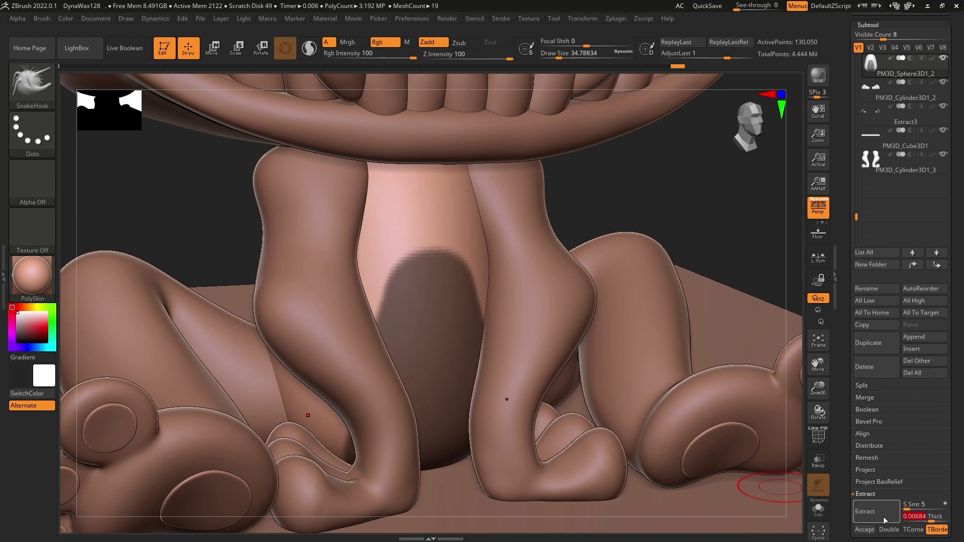
{"action": "left_click", "coordinate": [885, 520]}
{"action": "left_click", "coordinate": [865, 511]}
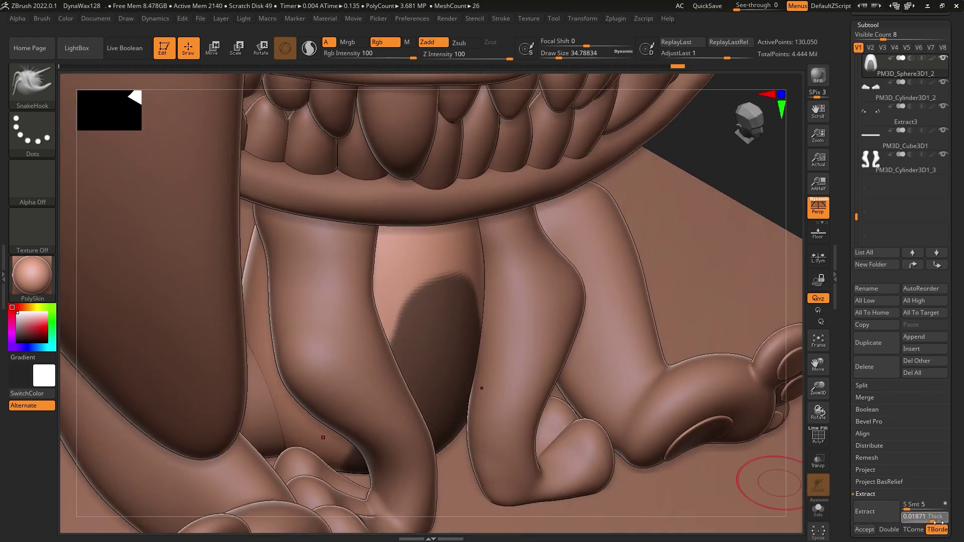
{"action": "left_click", "coordinate": [937, 522]}
{"action": "left_click", "coordinate": [937, 522]}
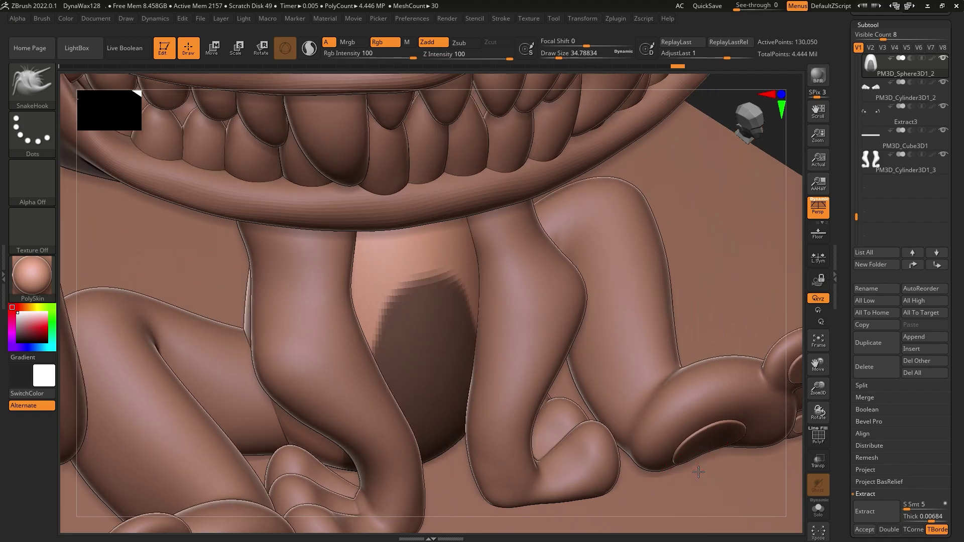
{"action": "left_click", "coordinate": [924, 517]}
{"action": "left_click", "coordinate": [889, 529]}
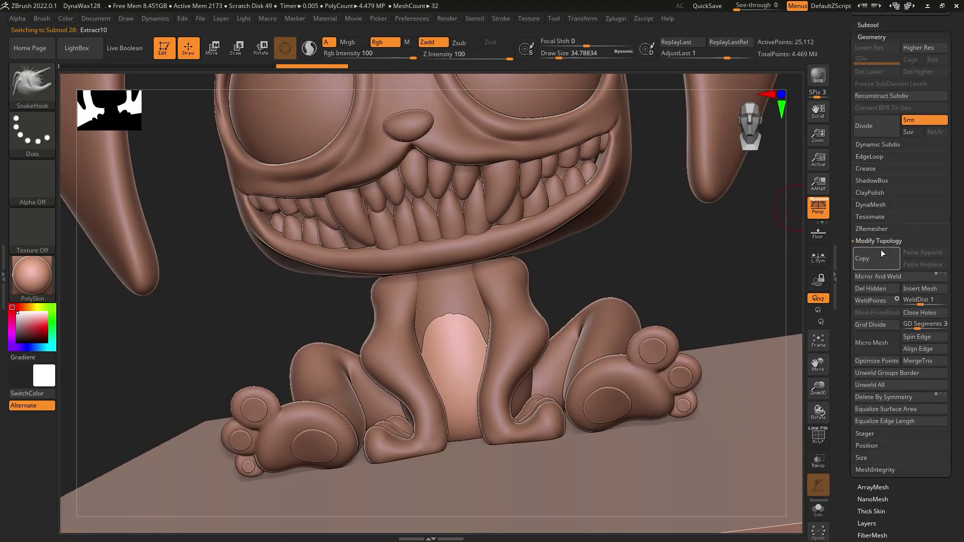
{"action": "left_click", "coordinate": [883, 245]}
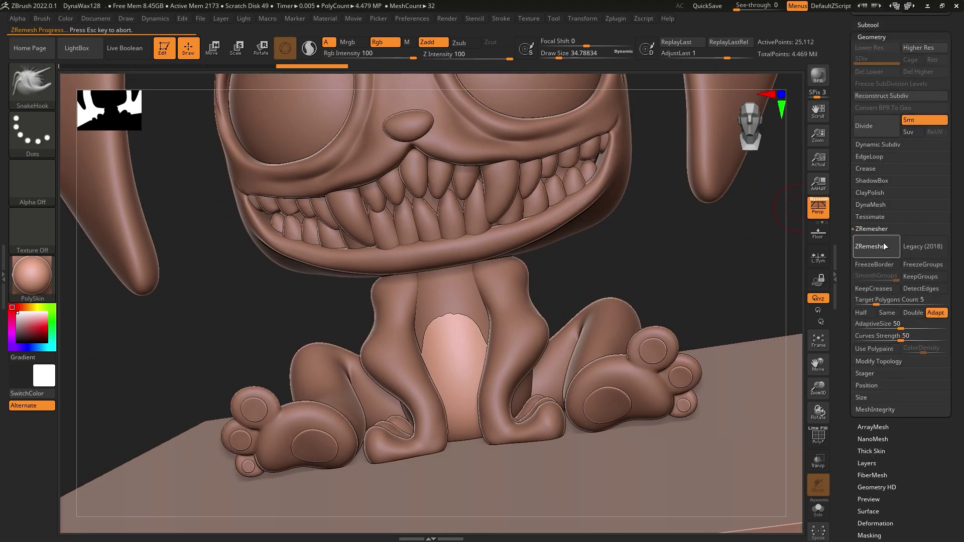
{"action": "left_click_drag", "start_coordinate": [603, 301], "coordinate": [448, 296]}
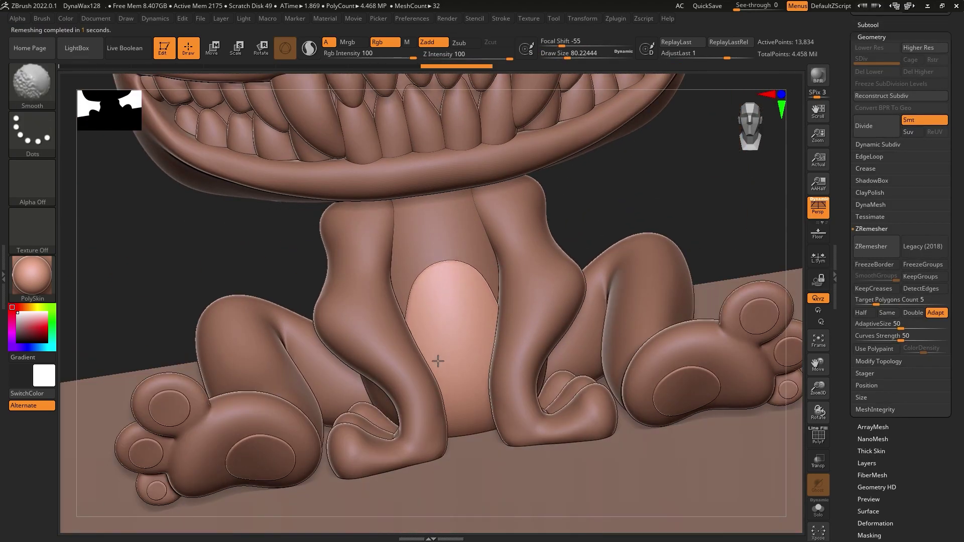
- Position the round tail sphere at the bunny's back and orbit to review the combined mesh
{"action": "key", "text": "w"}
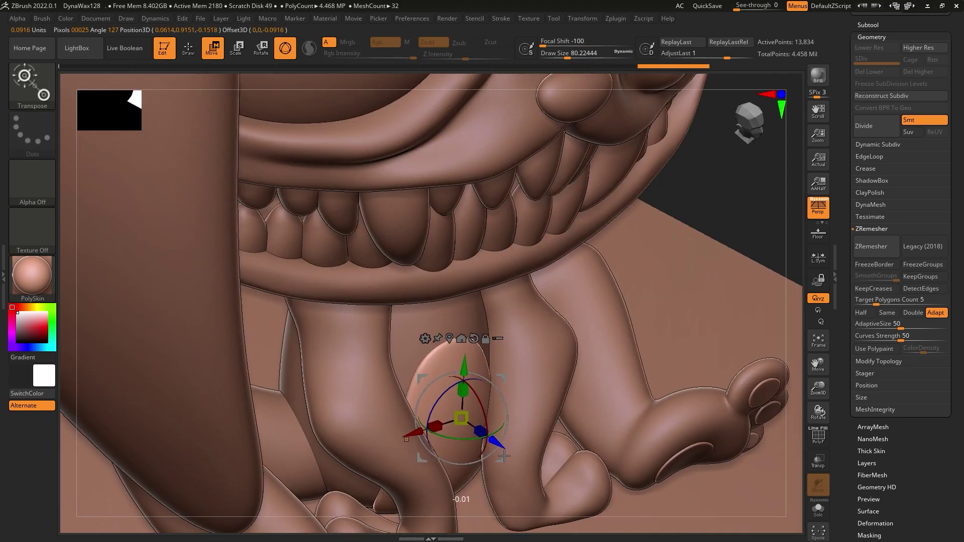
{"action": "key", "text": "b"}
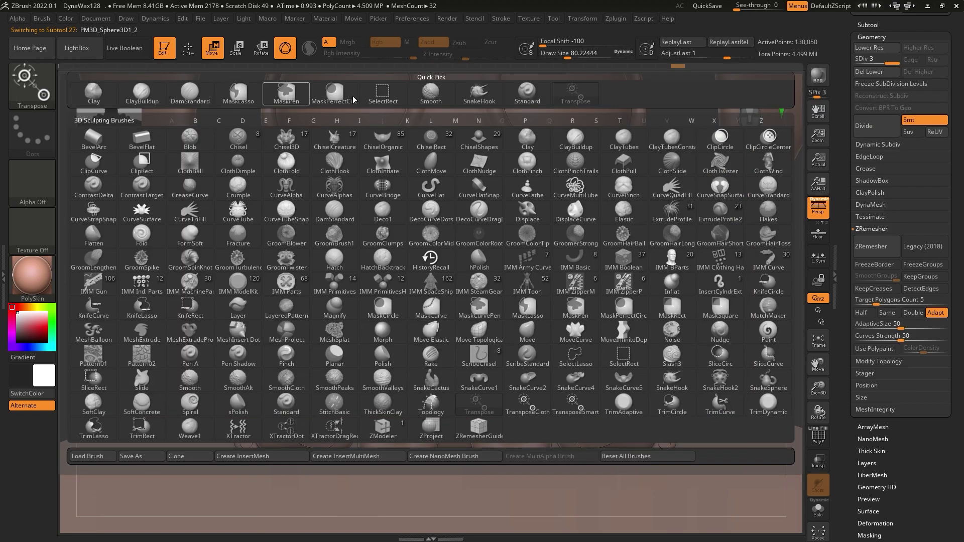
{"action": "key", "text": "s"}
{"action": "key", "text": "h"}
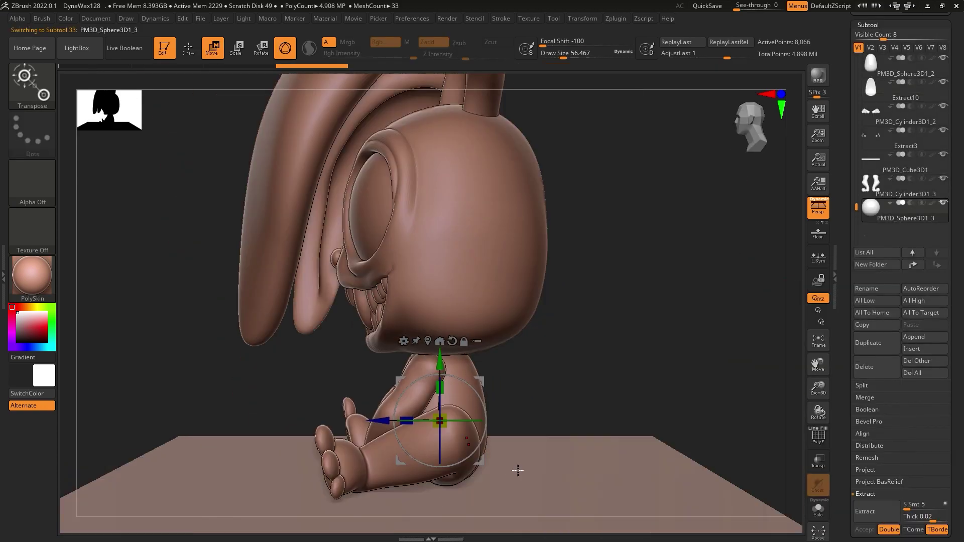
{"action": "mouse_move", "coordinate": [475, 468]}
{"action": "left_mouse_down"}
{"action": "mouse_move", "coordinate": [555, 437]}
{"action": "mouse_move", "coordinate": [554, 427]}
{"action": "left_mouse_up"}
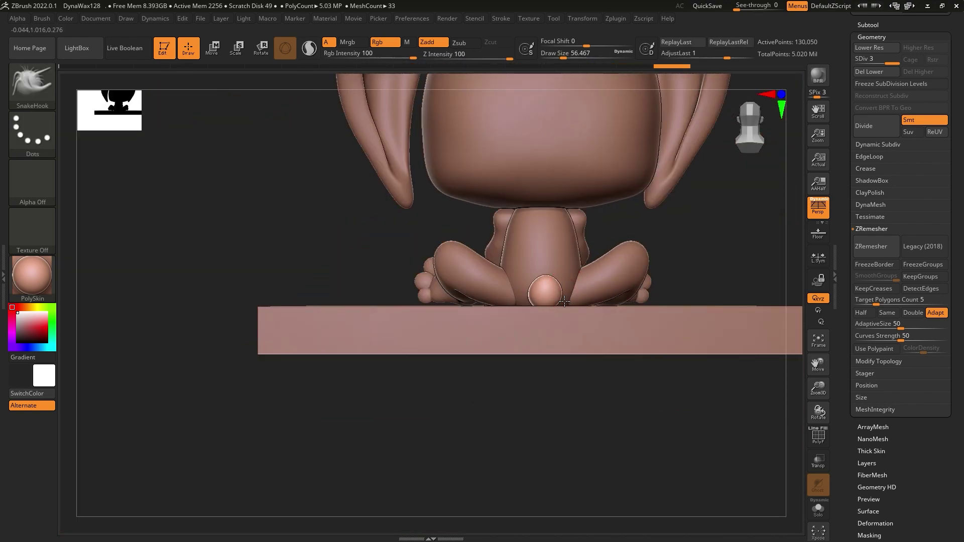
{"action": "left_click_drag", "start_coordinate": [565, 300], "coordinate": [604, 132]}
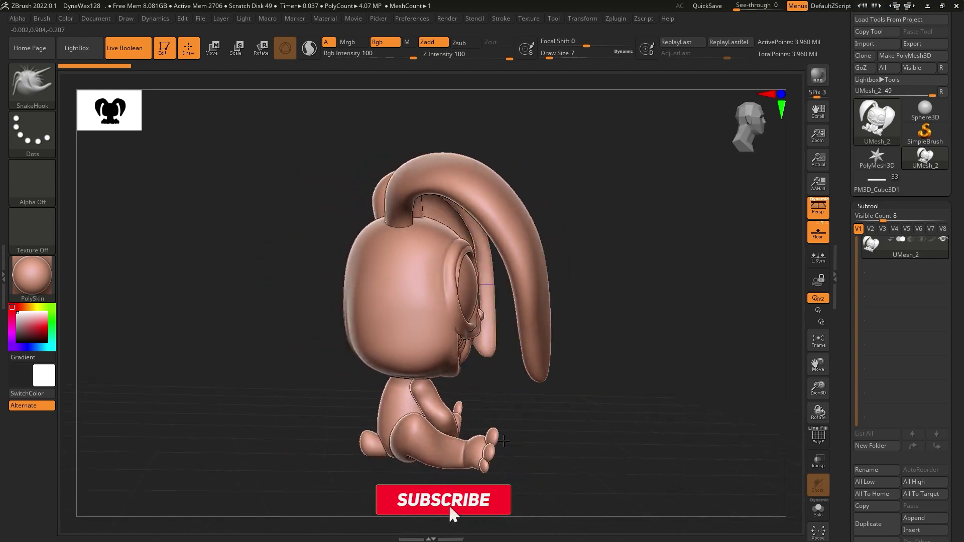
{"action": "left_click_drag", "start_coordinate": [503, 441], "coordinate": [524, 439]}
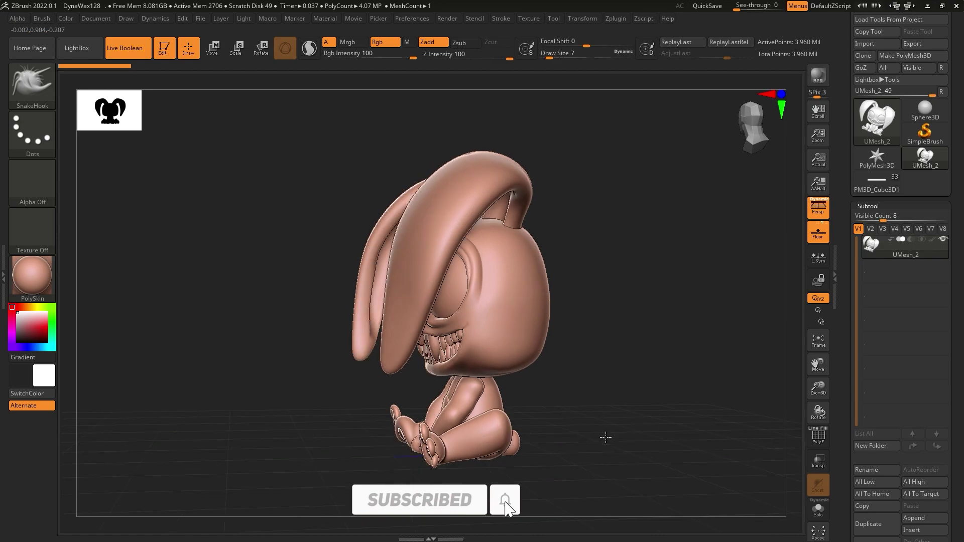
{"action": "mouse_move", "coordinate": [660, 431]}
{"action": "left_mouse_down"}
{"action": "mouse_move", "coordinate": [544, 385]}
{"action": "mouse_move", "coordinate": [559, 370]}
{"action": "left_mouse_up"}
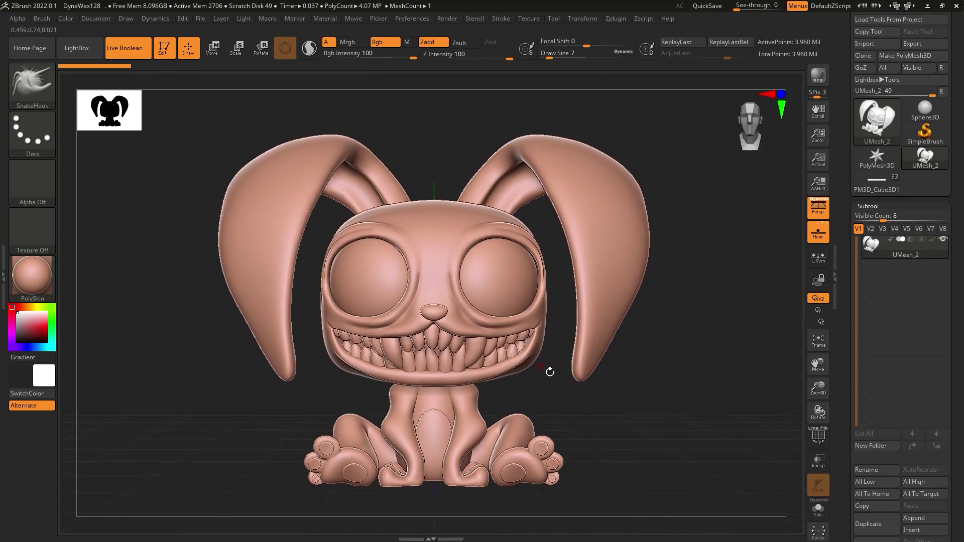